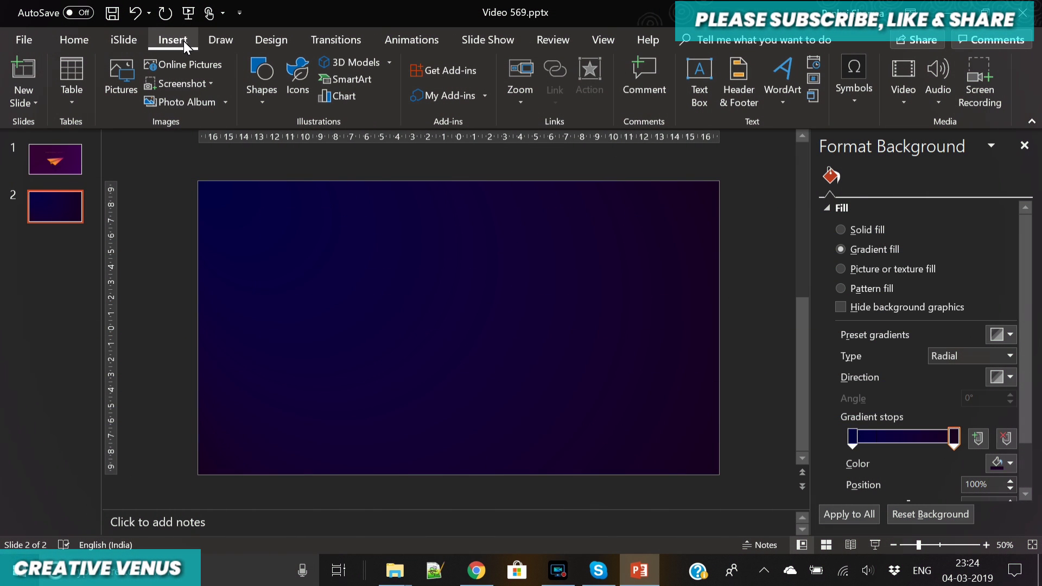
Step: Draw a right triangle on slide 2
left_click(264, 102)
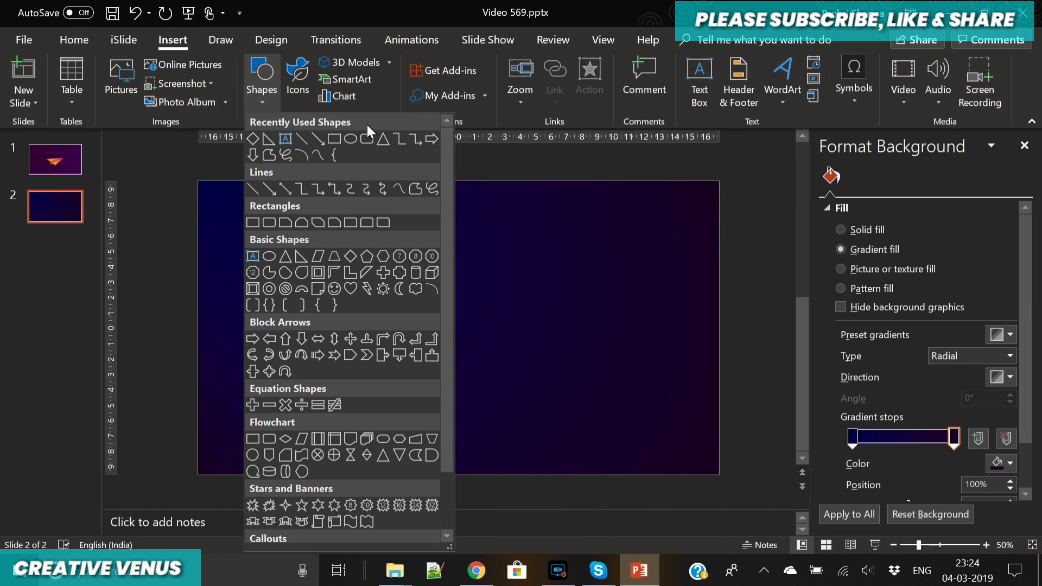
left_click(301, 261)
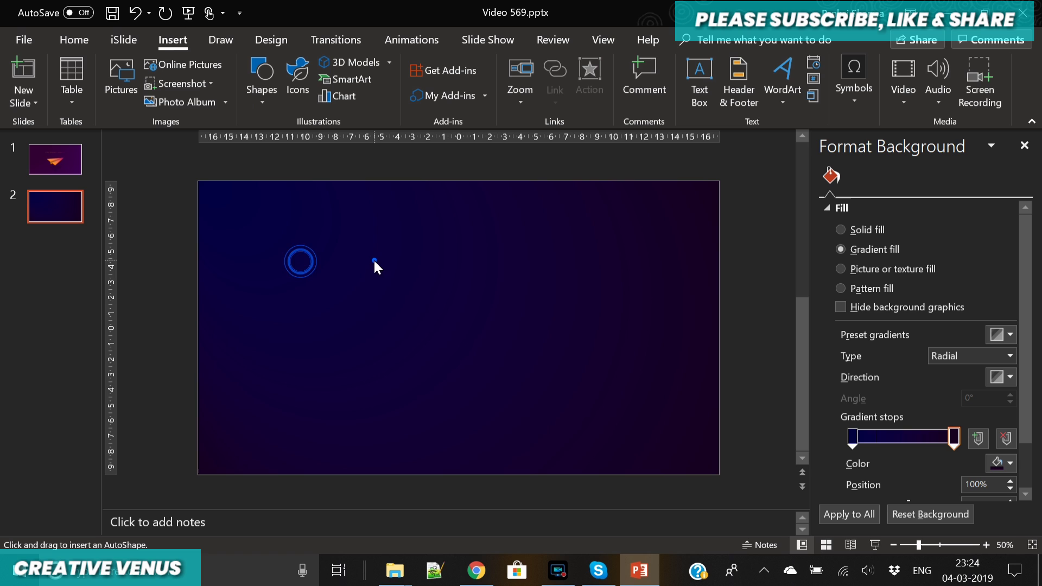
left_click_drag(374, 260, 588, 322)
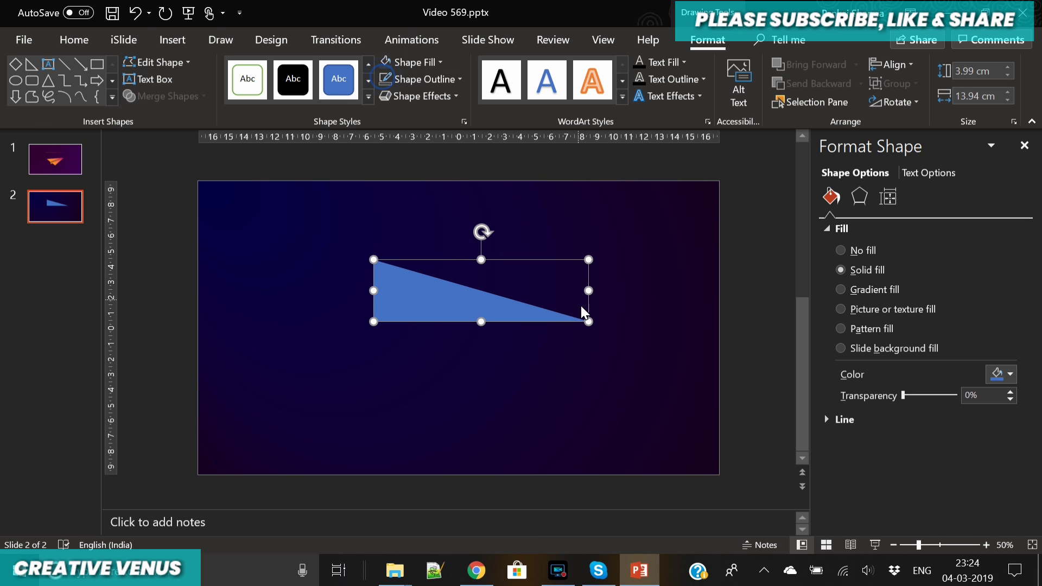
Step: Edit the triangle's points into a long, thin wing pointing up-right
left_click(168, 62)
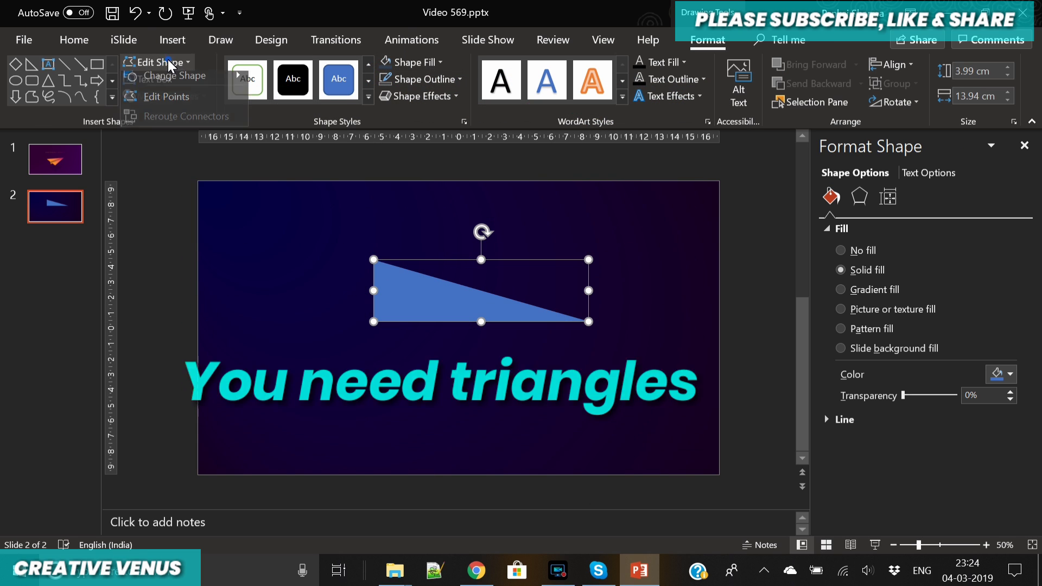
left_click(156, 100)
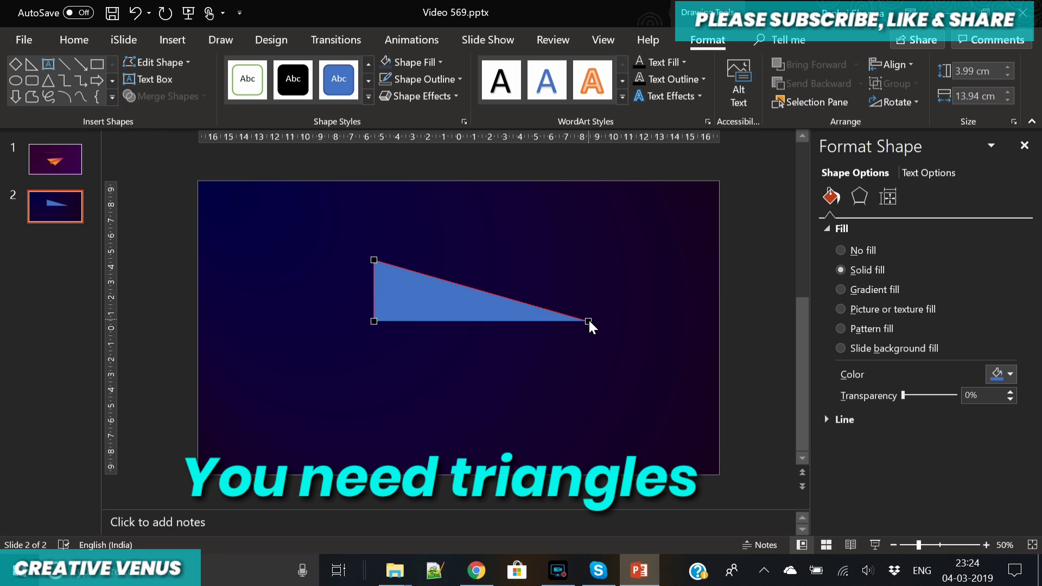
left_click_drag(588, 320, 564, 250)
left_click_drag(375, 259, 313, 289)
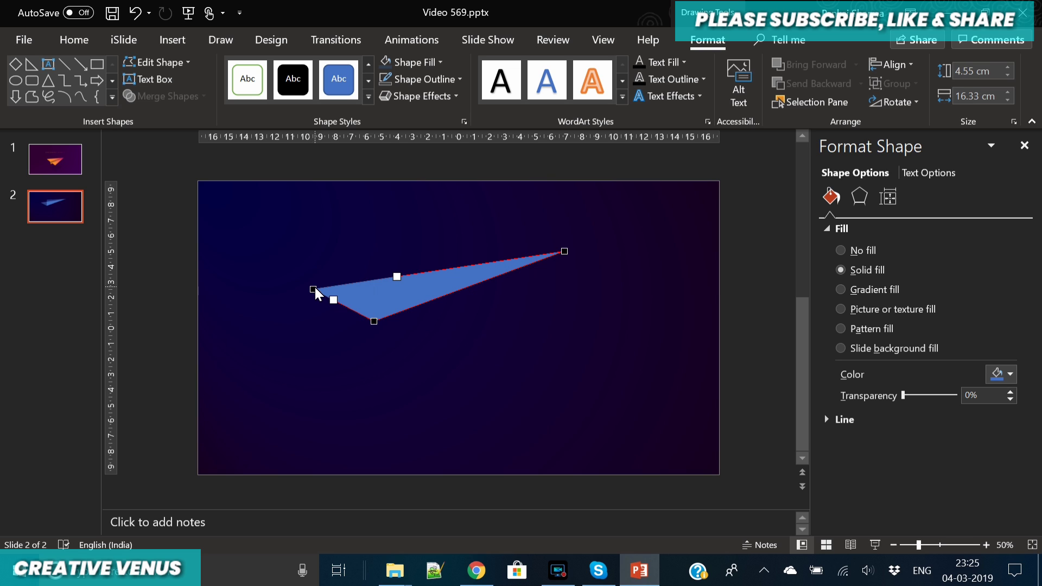
Step: Copy and paste the triangle, then place the copy just below the original
left_click(500, 331)
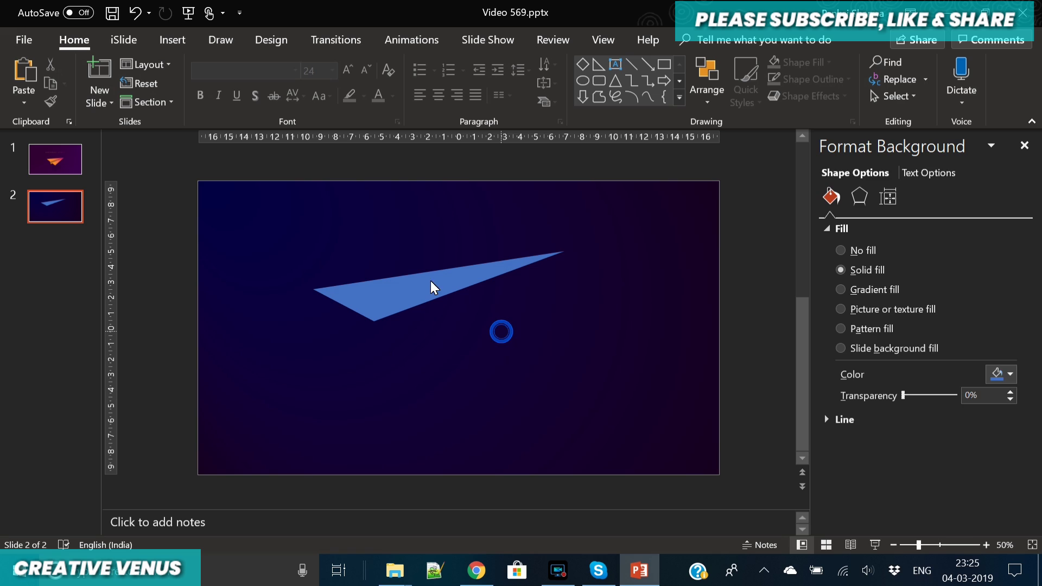
left_click(408, 284)
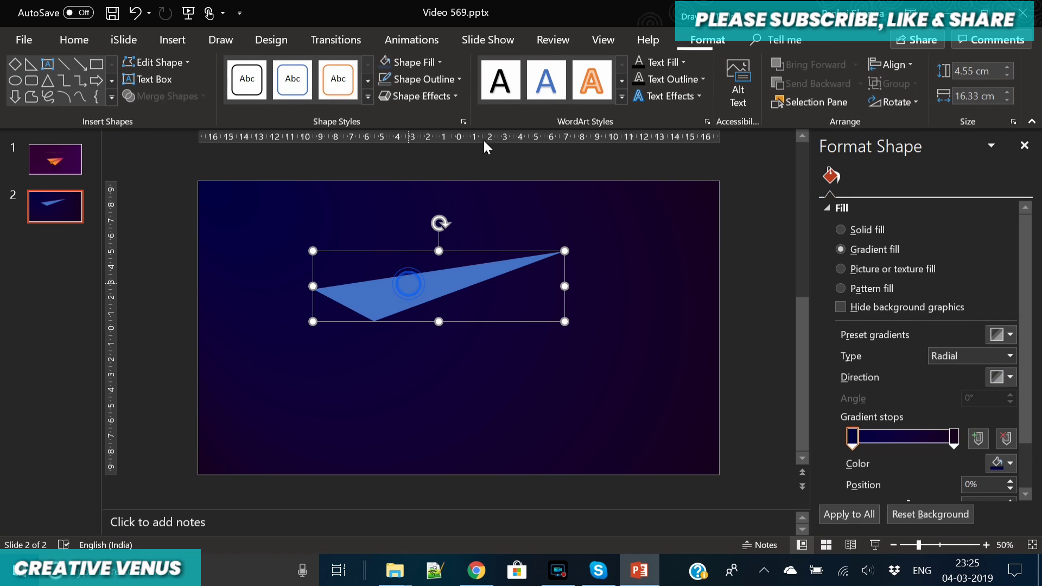
left_click(386, 73)
left_click(426, 385)
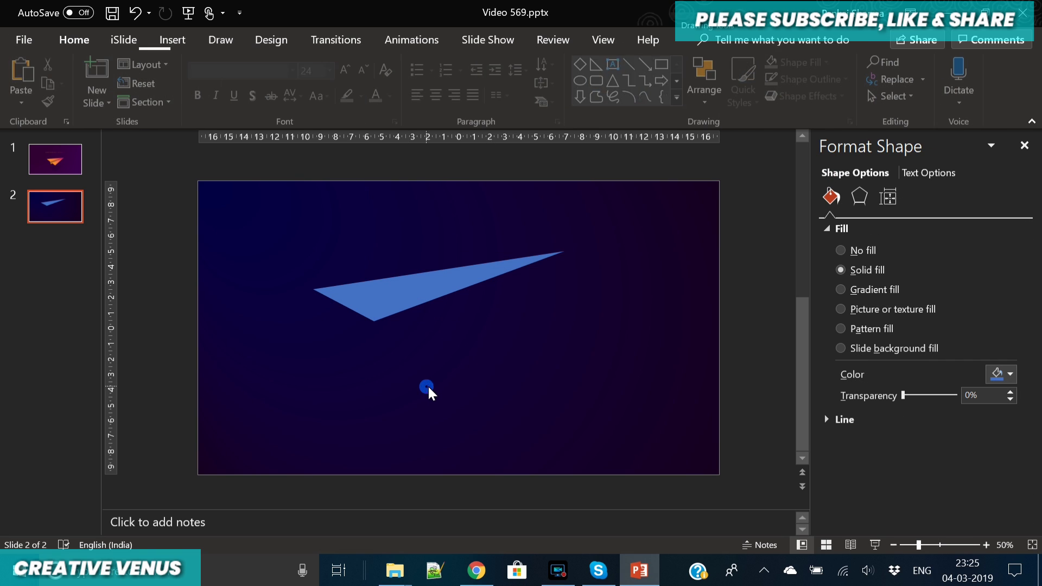
left_click(408, 293)
key("ctrl+c")
key("ctrl+v")
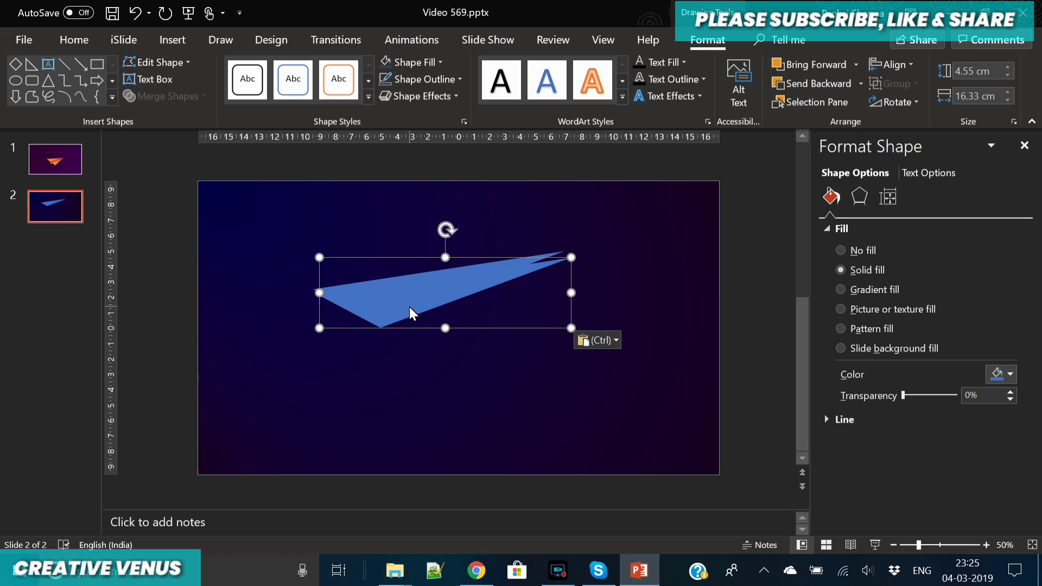
left_click_drag(409, 307, 438, 366)
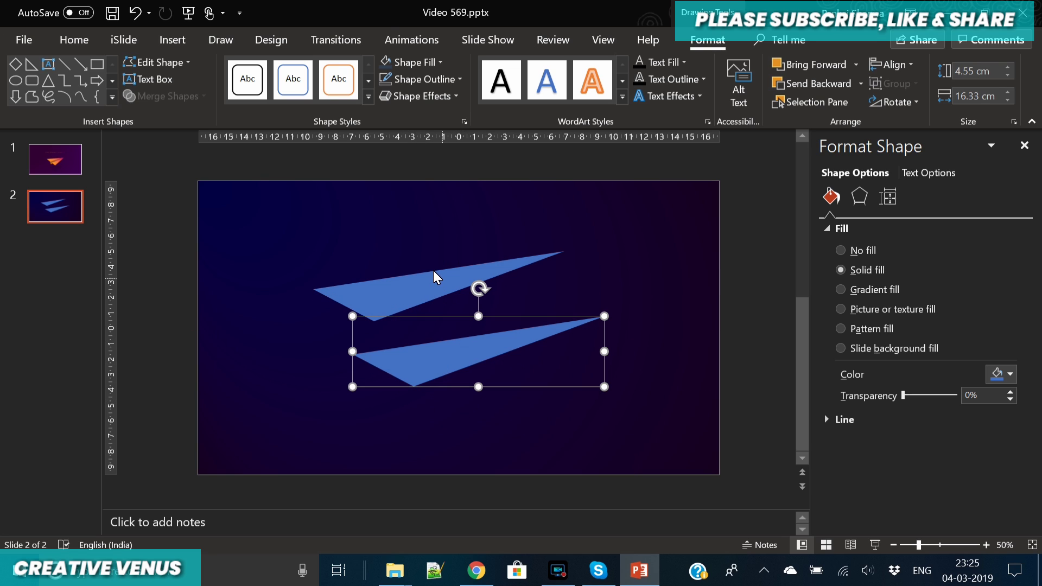
mouse_move(527, 338)
left_mouse_down()
mouse_move(522, 315)
mouse_move(519, 327)
left_mouse_up()
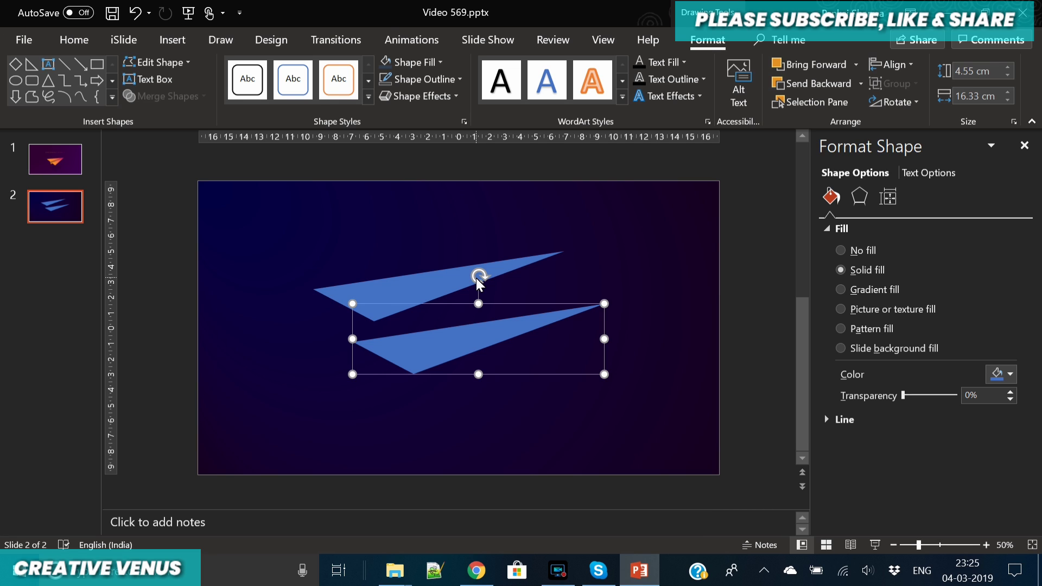
Step: Join the copy's tip to the upper tip, reshape it into a narrow fold, and fill it dark grey
left_click(154, 62)
left_click(156, 110)
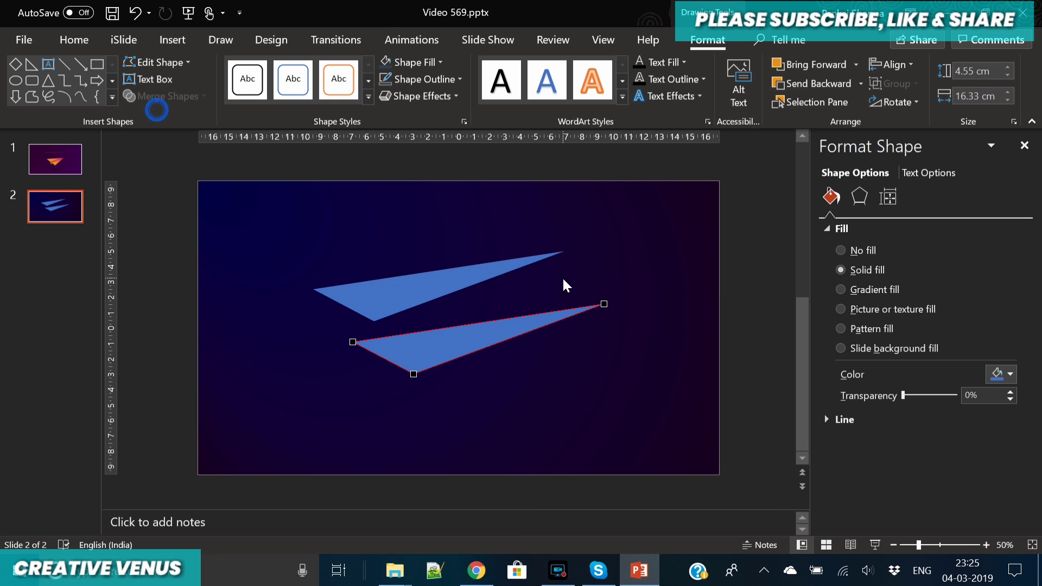
left_click_drag(604, 304, 562, 252)
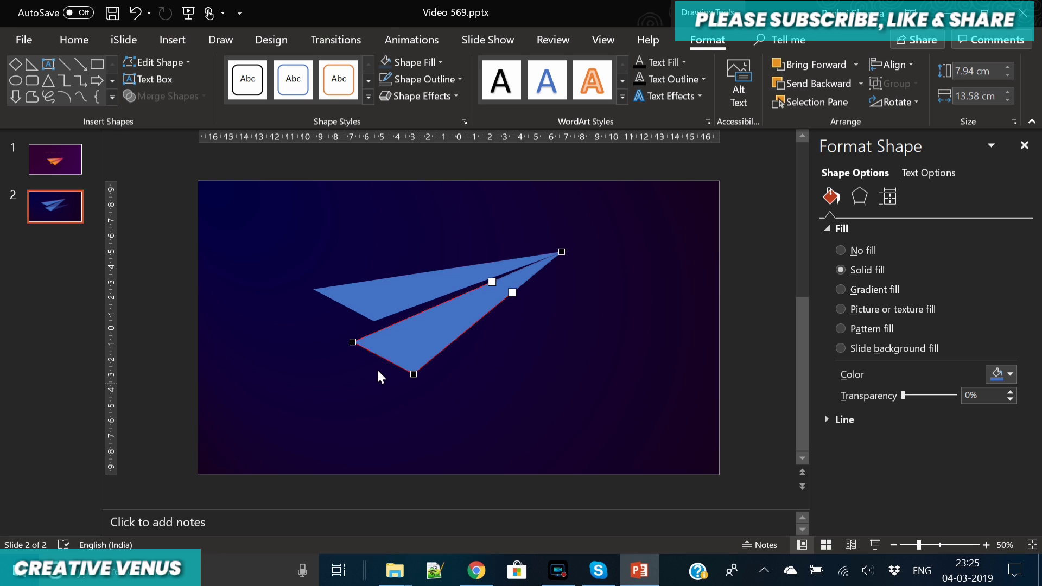
left_click(353, 342)
left_click_drag(374, 321, 373, 327)
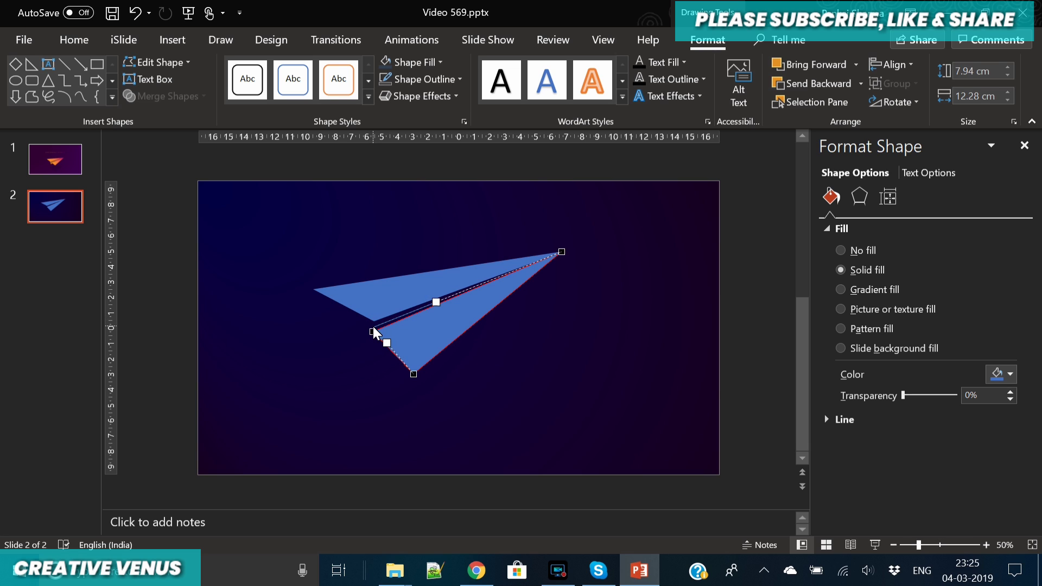
left_click(414, 374)
left_click_drag(415, 375, 373, 319)
left_click(373, 325)
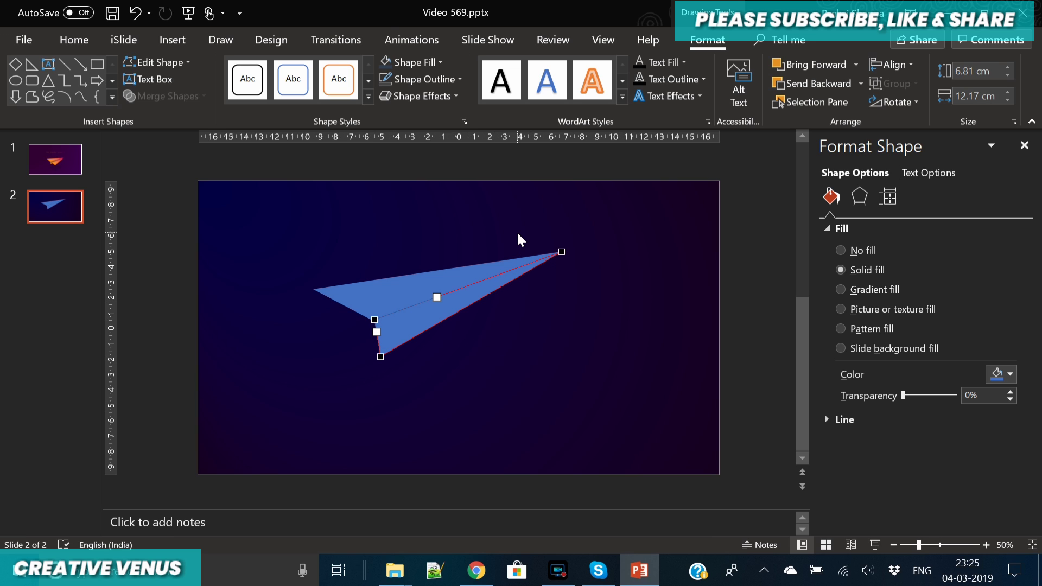
left_click(388, 60)
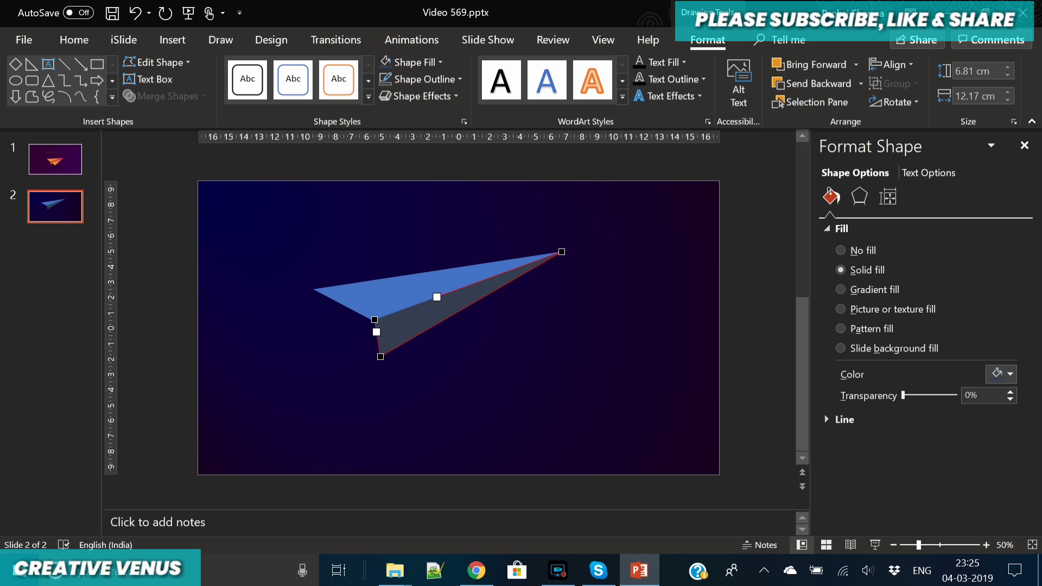
Step: Zoom in on the wing joint and nudge the grey wing's top corner slightly down
left_click_drag(917, 549, 949, 547)
left_click_drag(444, 497, 363, 493)
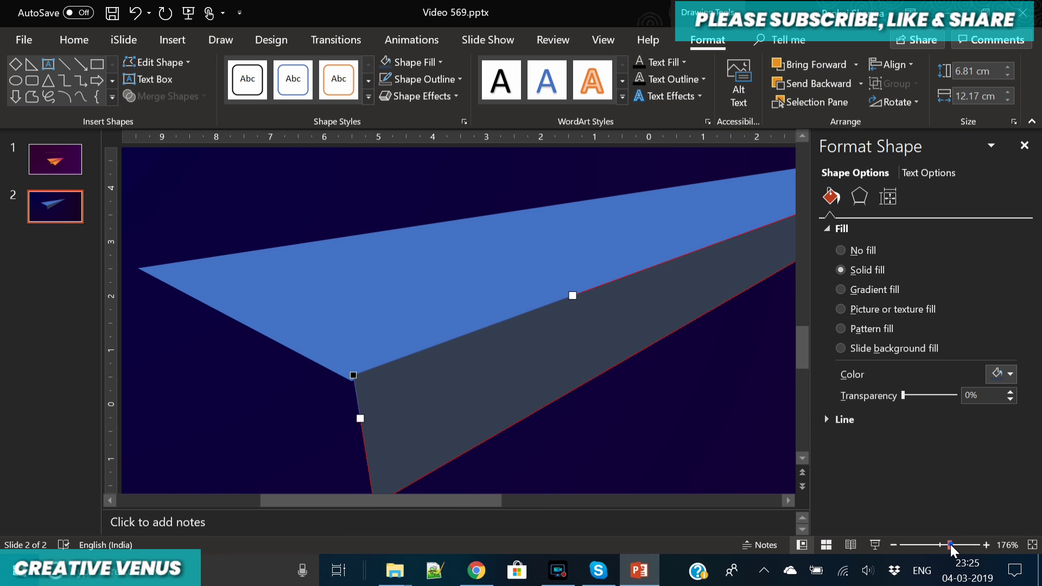
left_click_drag(950, 545, 992, 541)
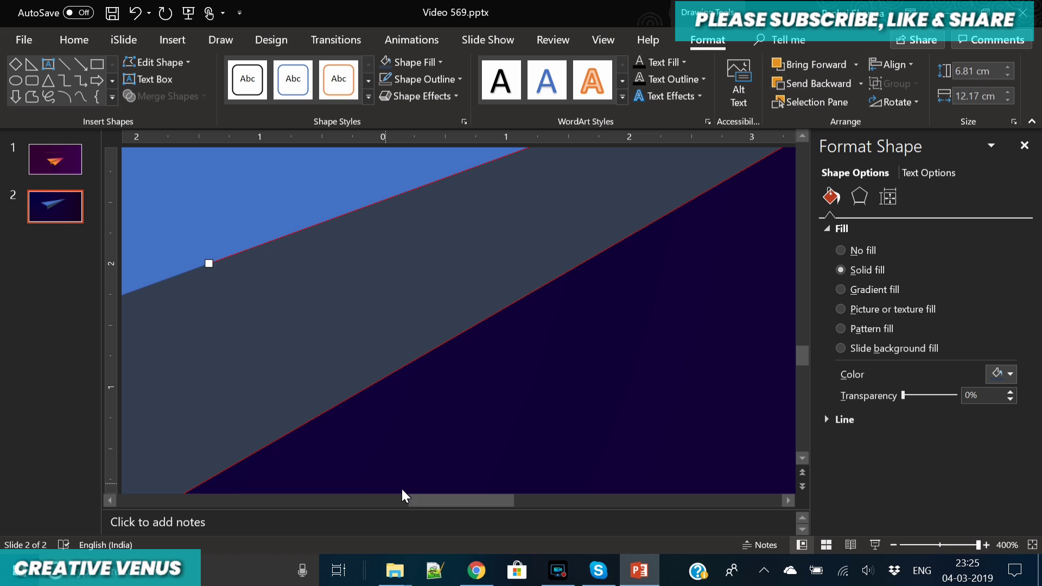
left_click_drag(406, 499, 340, 495)
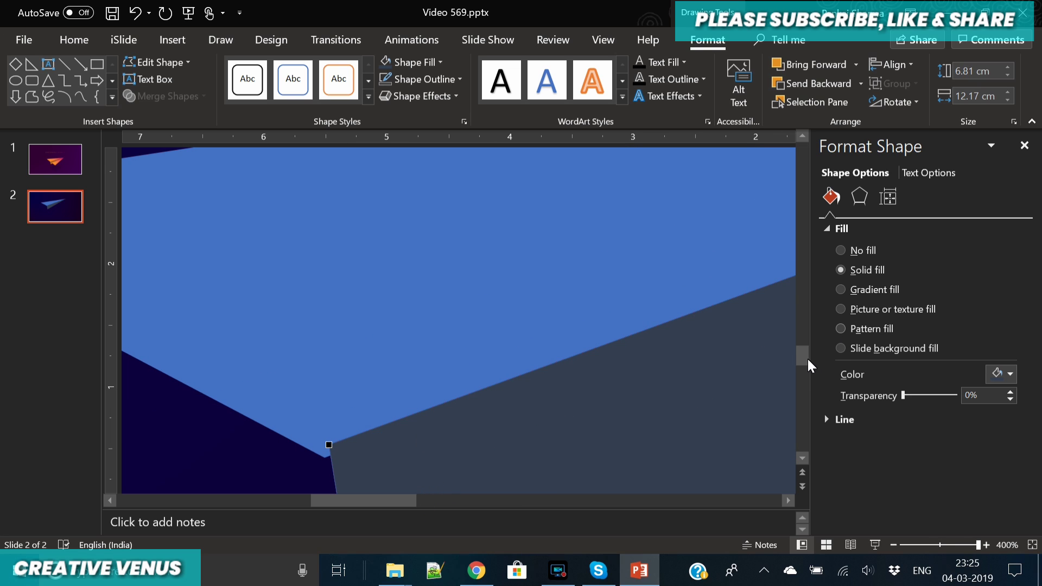
left_click_drag(802, 363, 802, 374)
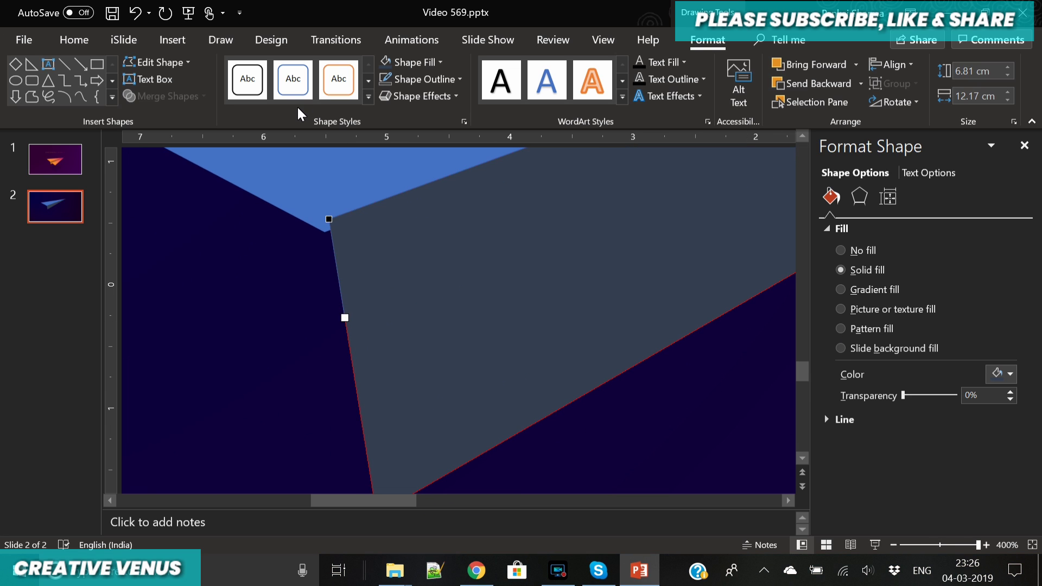
left_click_drag(328, 220, 324, 230)
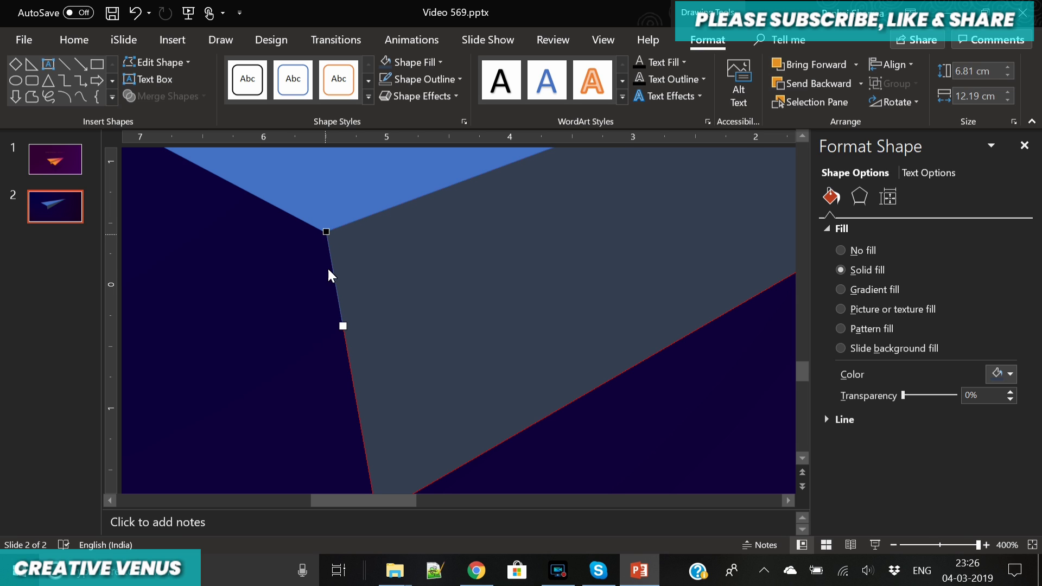
left_click(315, 275)
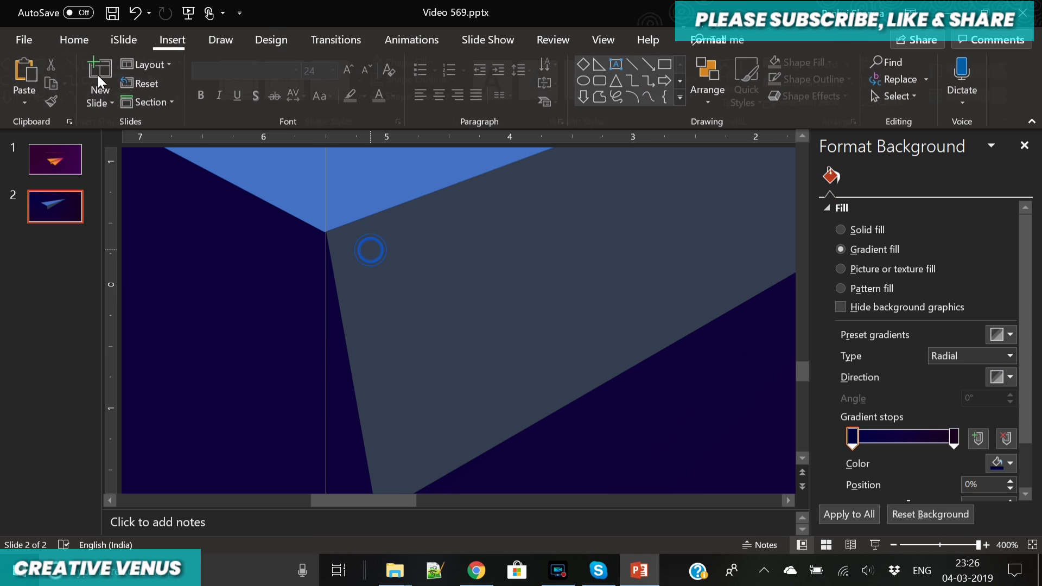
left_click(164, 67)
left_click(154, 104)
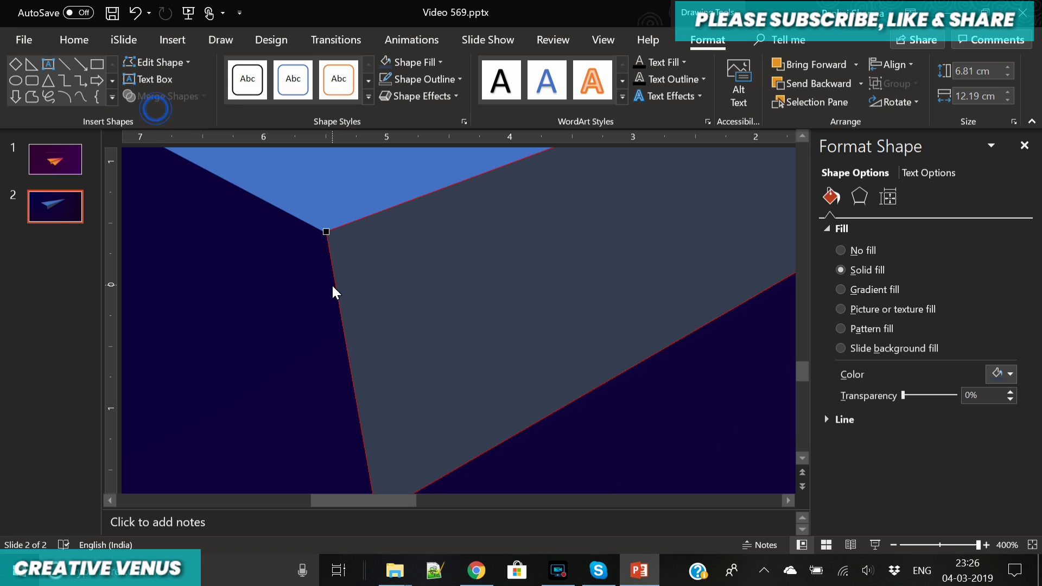
left_click(325, 231)
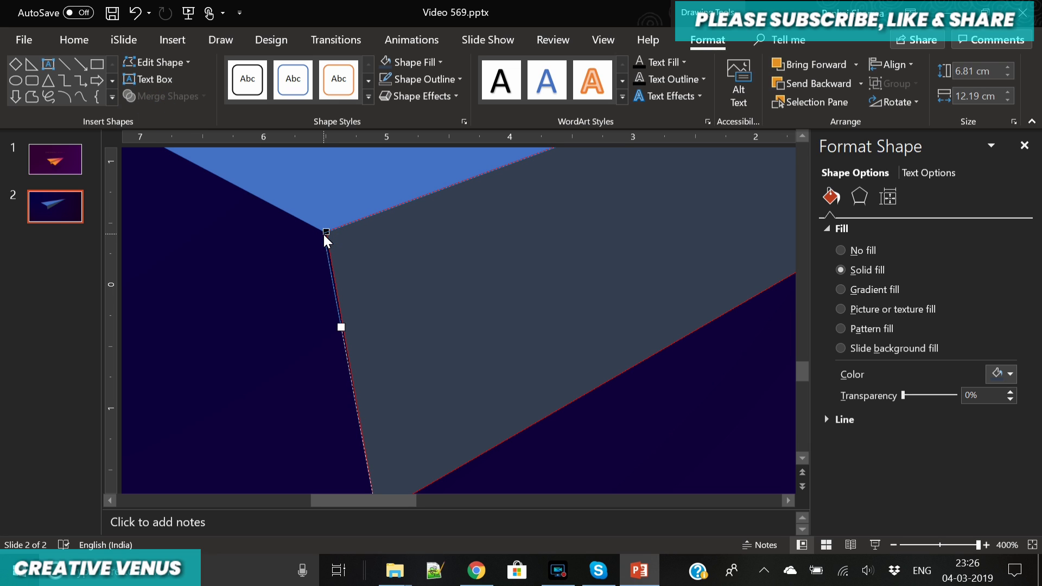
left_click(325, 232)
left_click(307, 263)
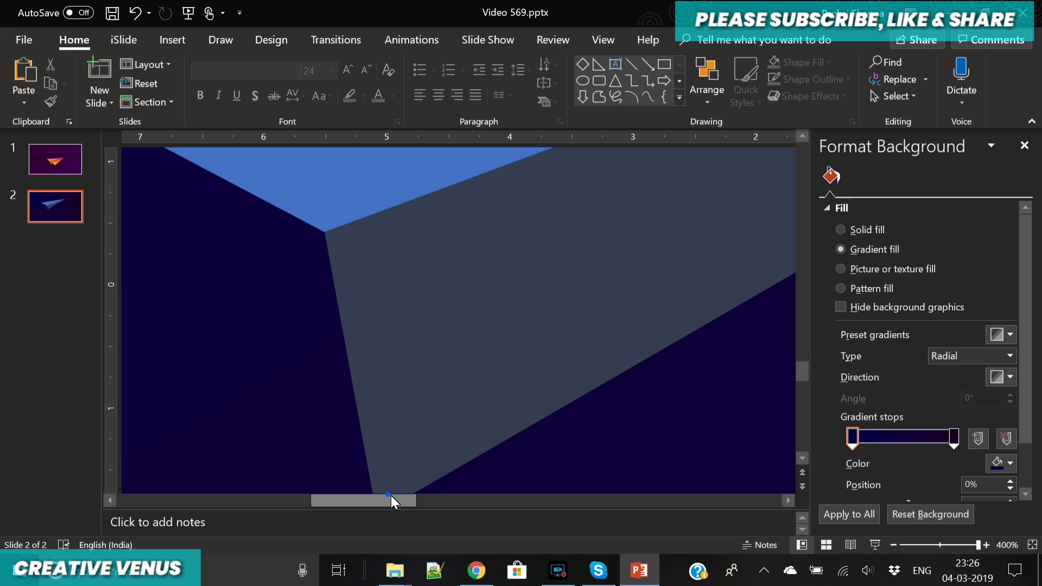
Step: Drag the grey wedge's tip vertex onto the blue wing's tip at the nose
left_click_drag(390, 500, 507, 500)
left_click_drag(803, 371, 804, 335)
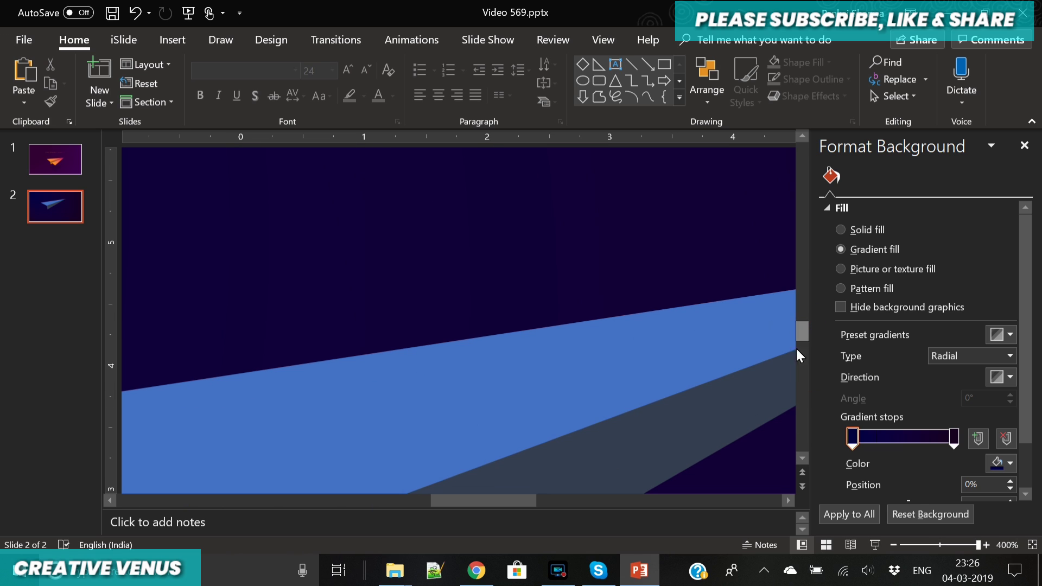
left_click_drag(475, 500, 546, 504)
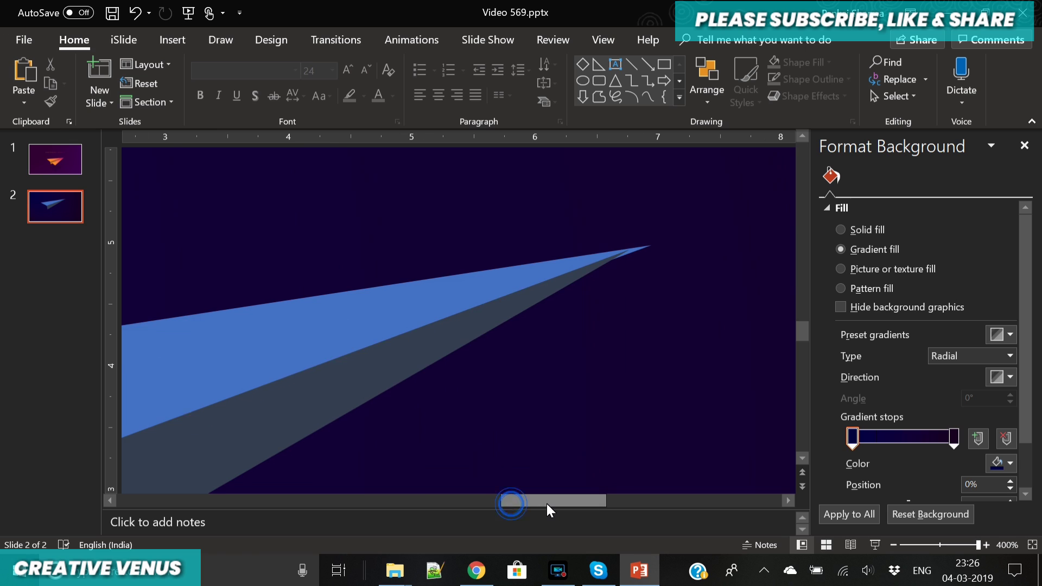
left_click(333, 374)
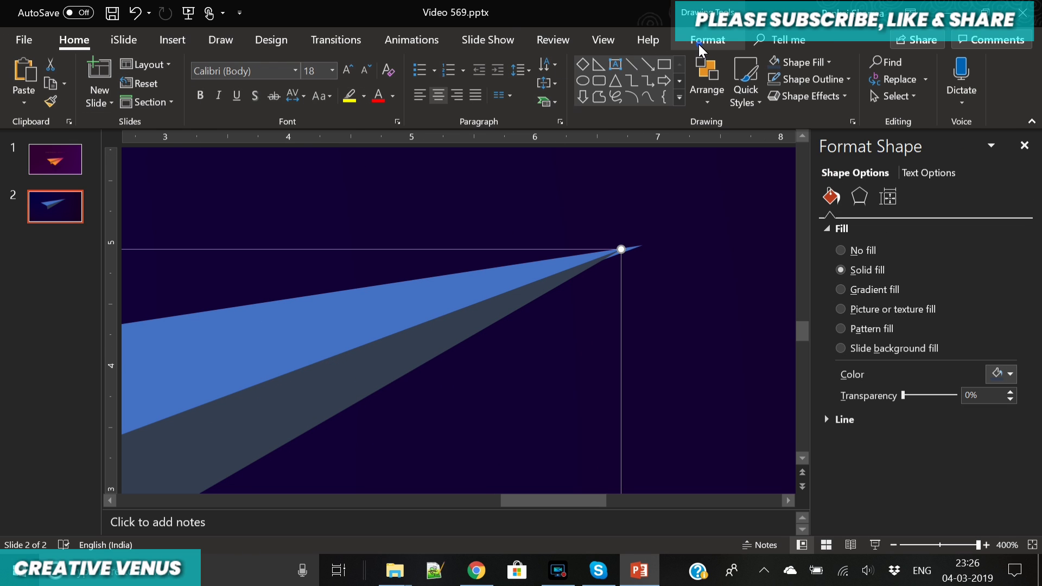
left_click(706, 40)
left_click(138, 63)
left_click(154, 105)
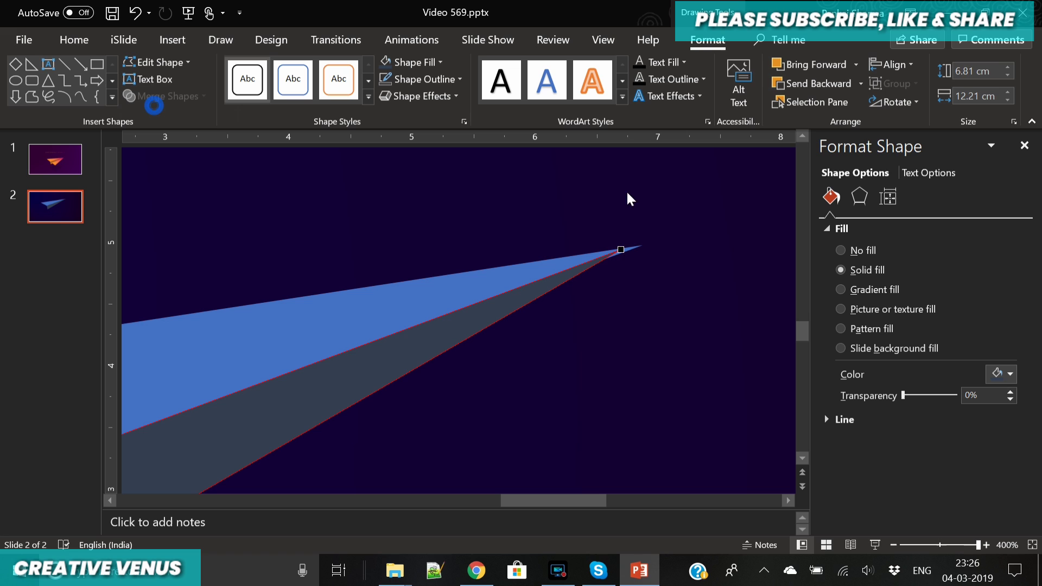
left_click(621, 248)
left_click_drag(640, 251, 640, 246)
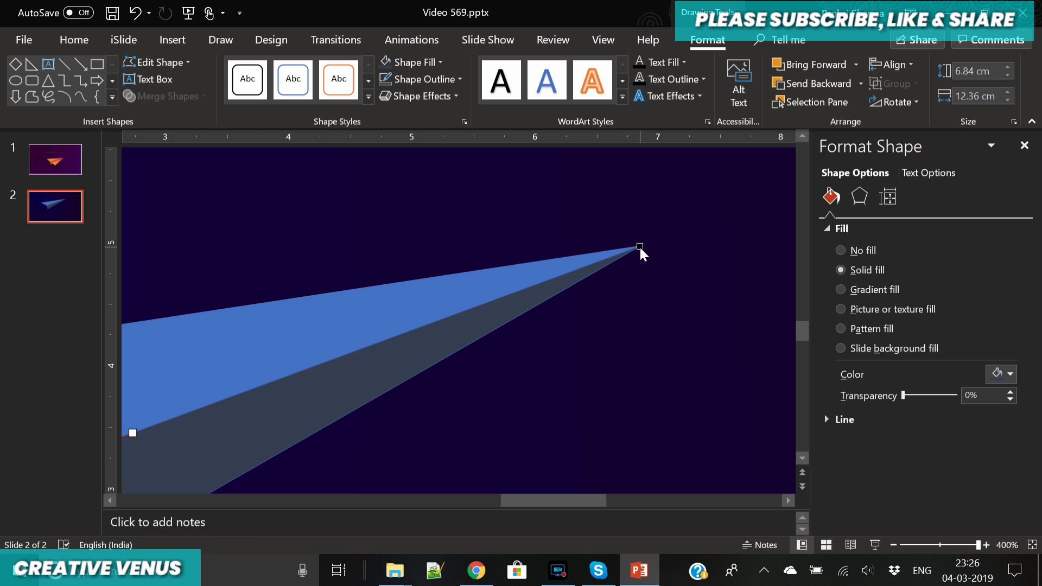
left_click(664, 292)
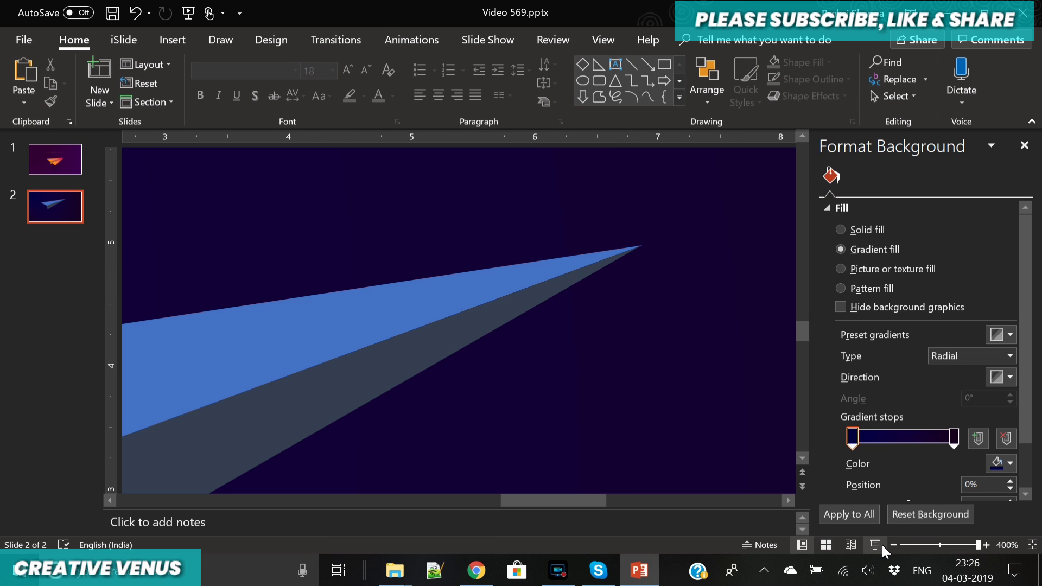
Step: Duplicate the blue wing and place the copy below the grey fold, without flipping it
left_click(924, 544)
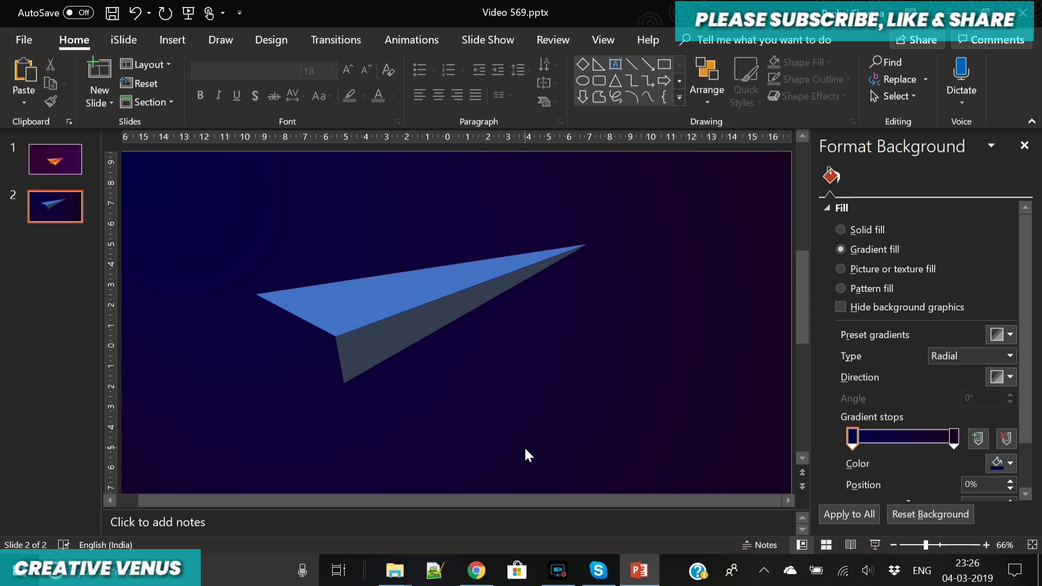
left_click(364, 302)
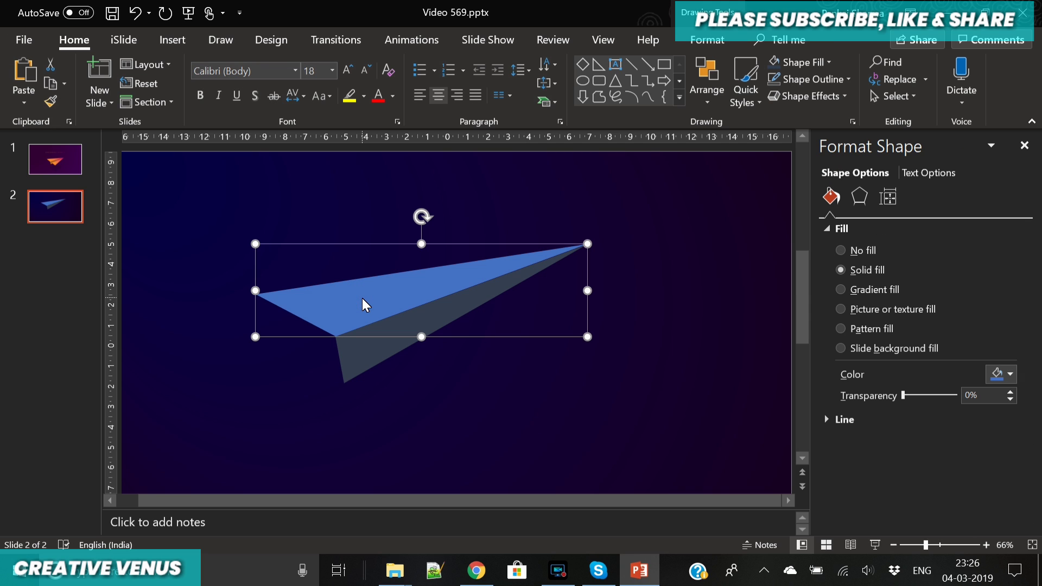
key("ctrl+v")
left_click_drag(363, 298, 477, 366)
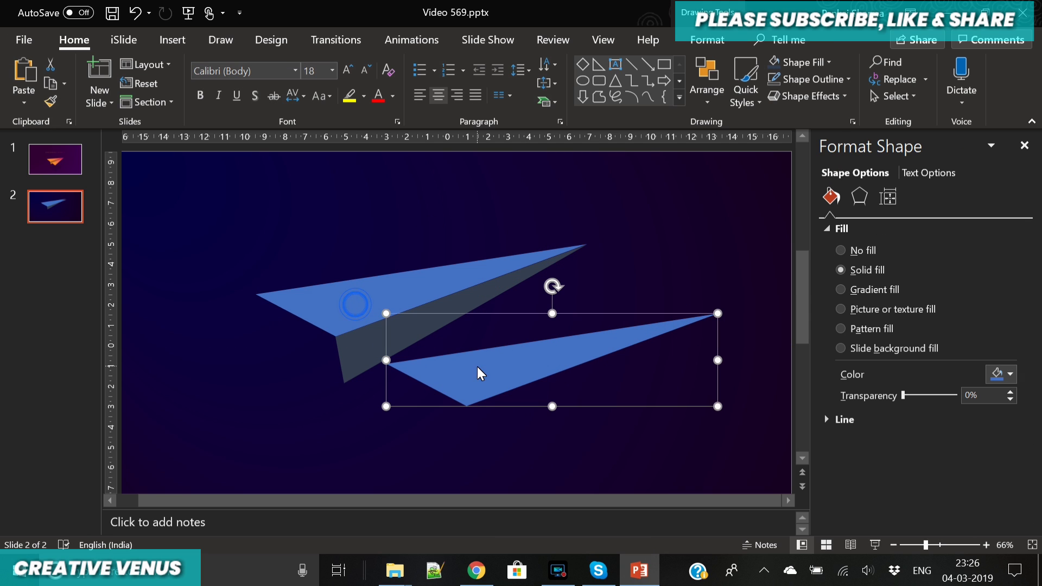
left_click(707, 38)
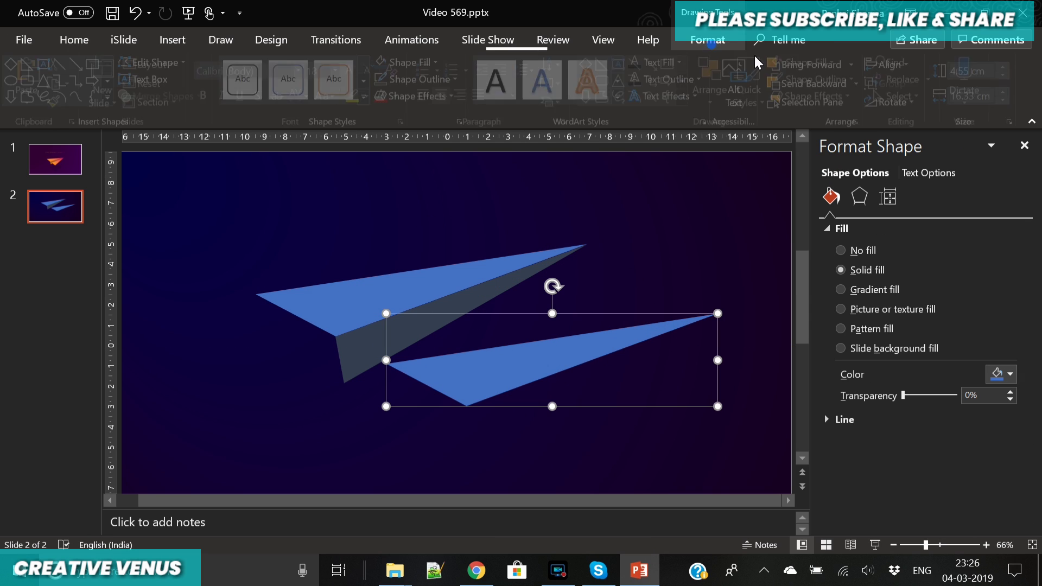
left_click(894, 102)
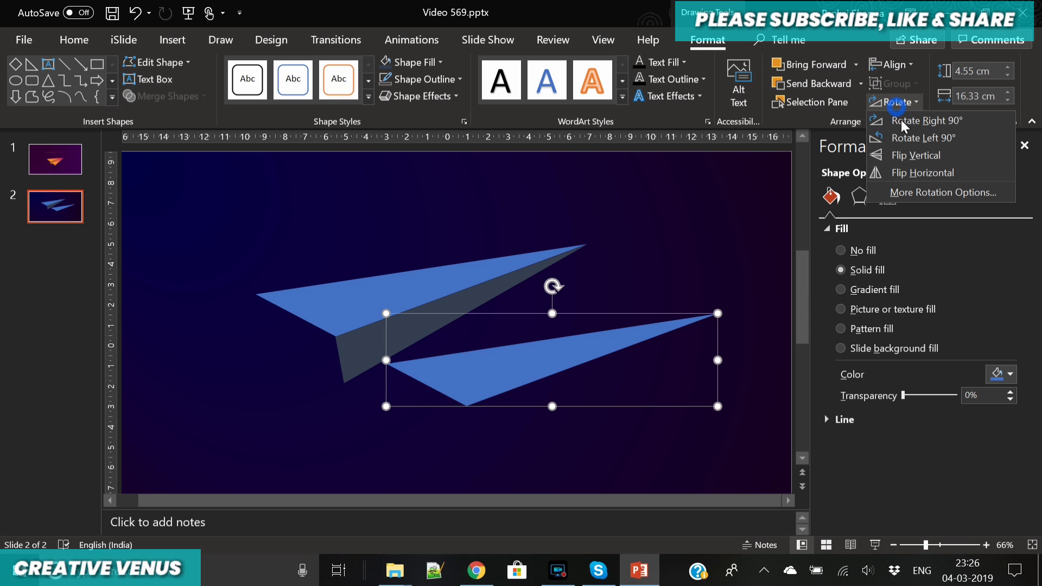
left_click(915, 156)
left_click_drag(554, 353, 506, 392)
key("ctrl+z")
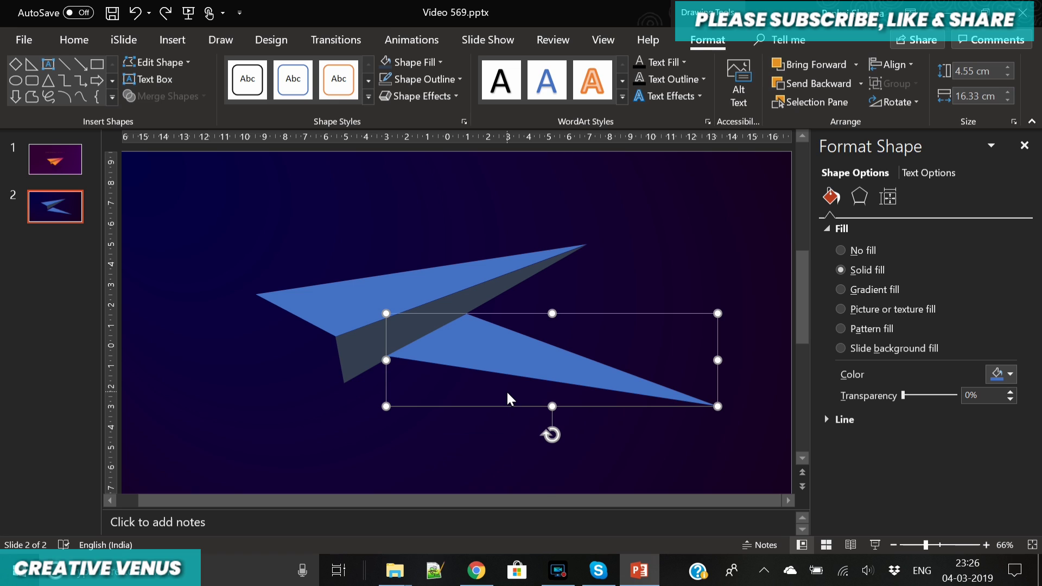
key("ctrl+z")
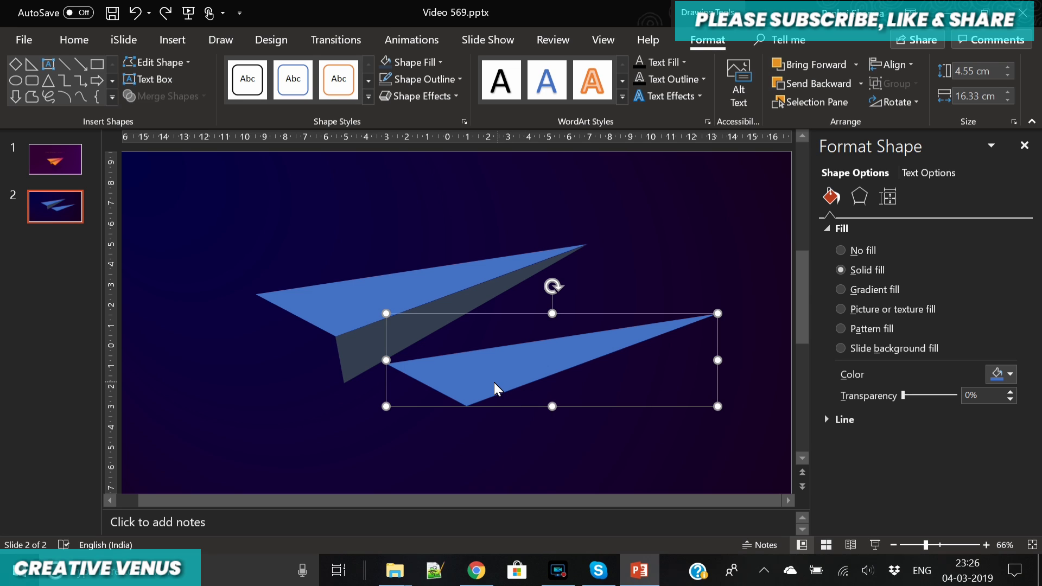
left_click_drag(477, 389, 468, 405)
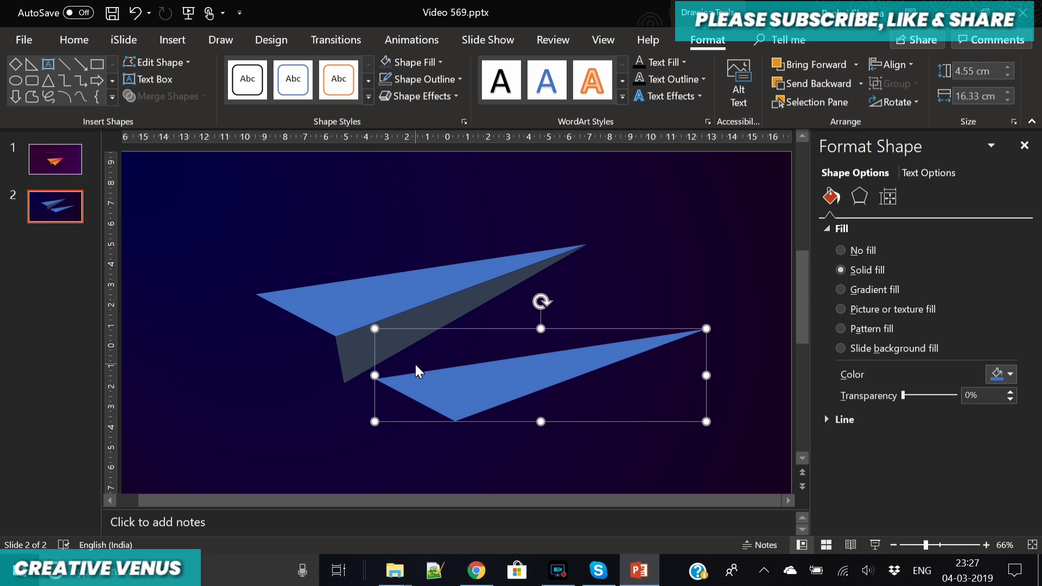
Step: Edit the copy's points so its tip meets the nose and it forms the lower wing
left_click(162, 63)
left_click(158, 101)
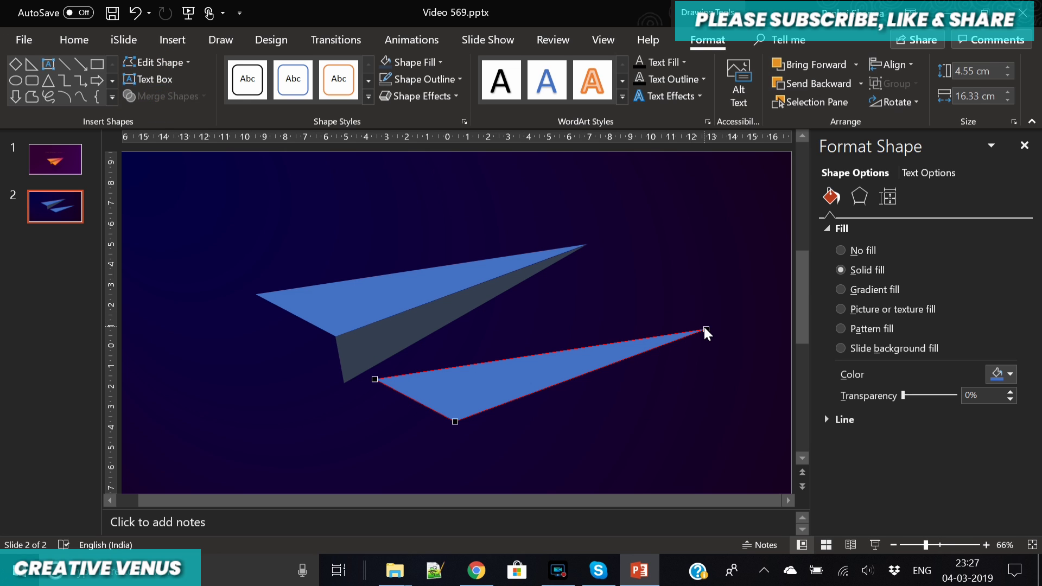
left_click_drag(706, 330, 582, 247)
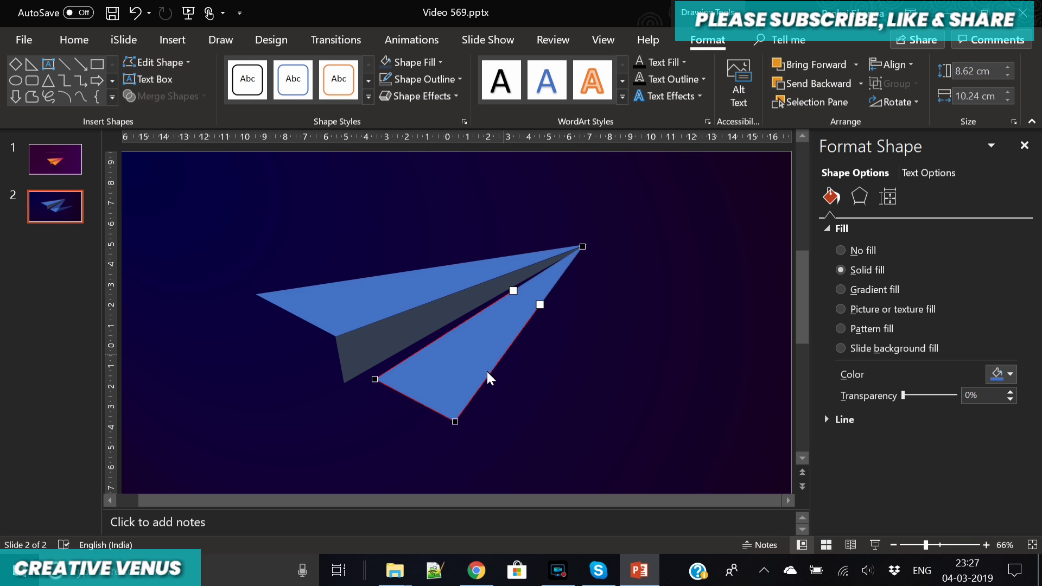
left_click(457, 419)
left_click_drag(395, 366, 440, 388)
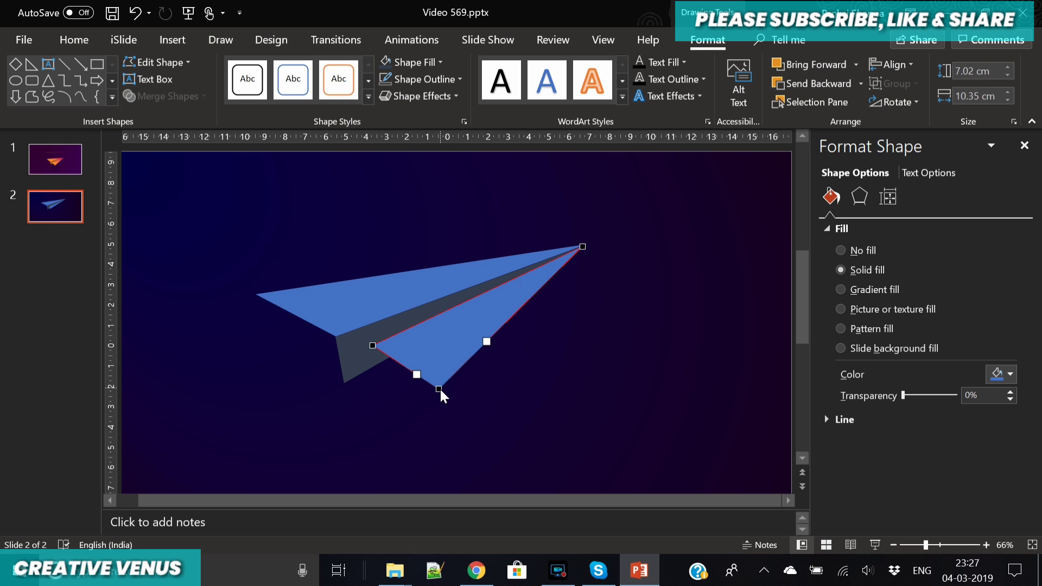
left_click(372, 345)
left_click_drag(365, 348, 369, 351)
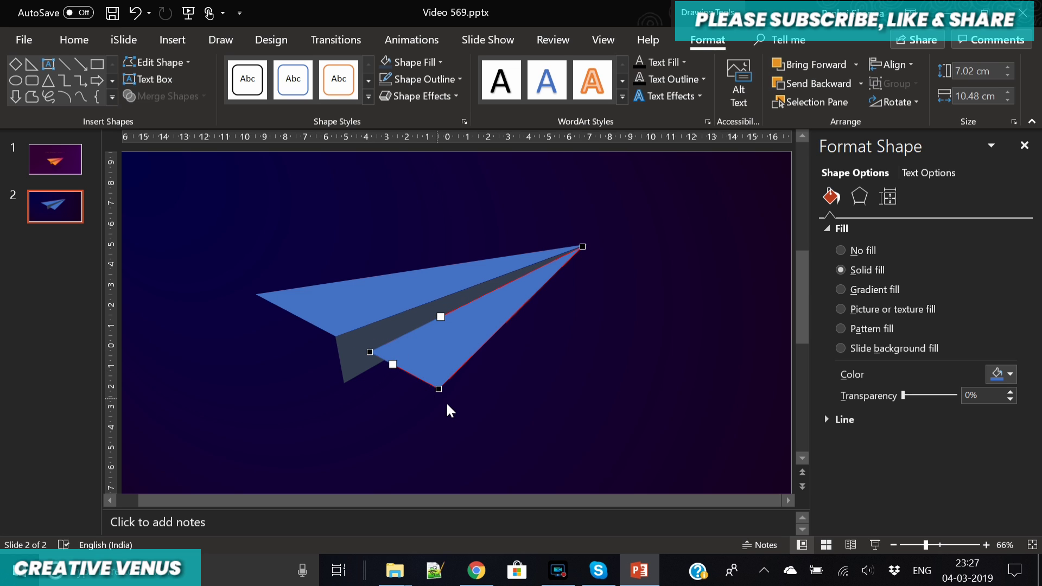
left_click(437, 388)
left_click_drag(445, 395, 456, 400)
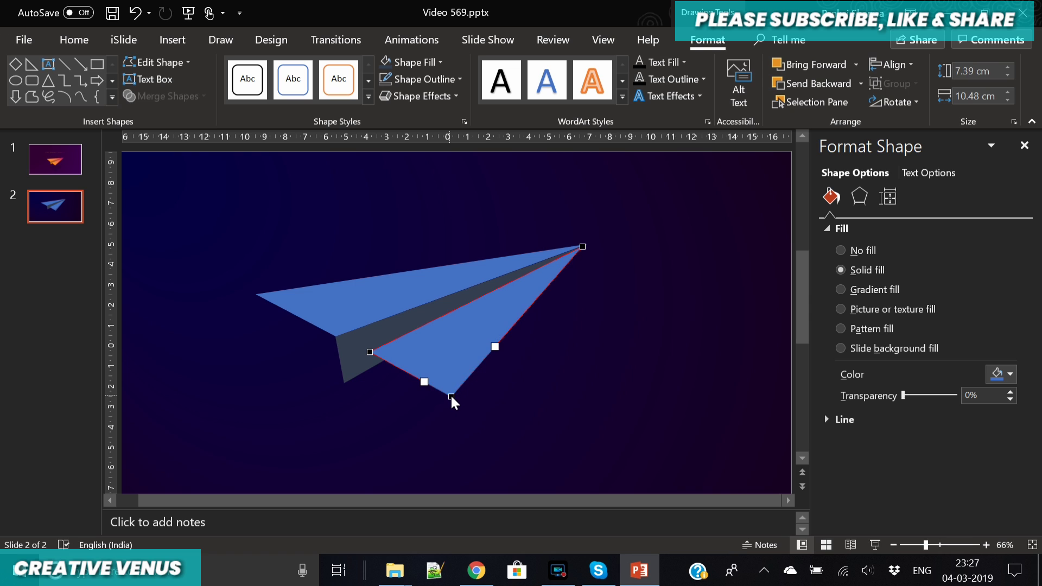
left_click(399, 418)
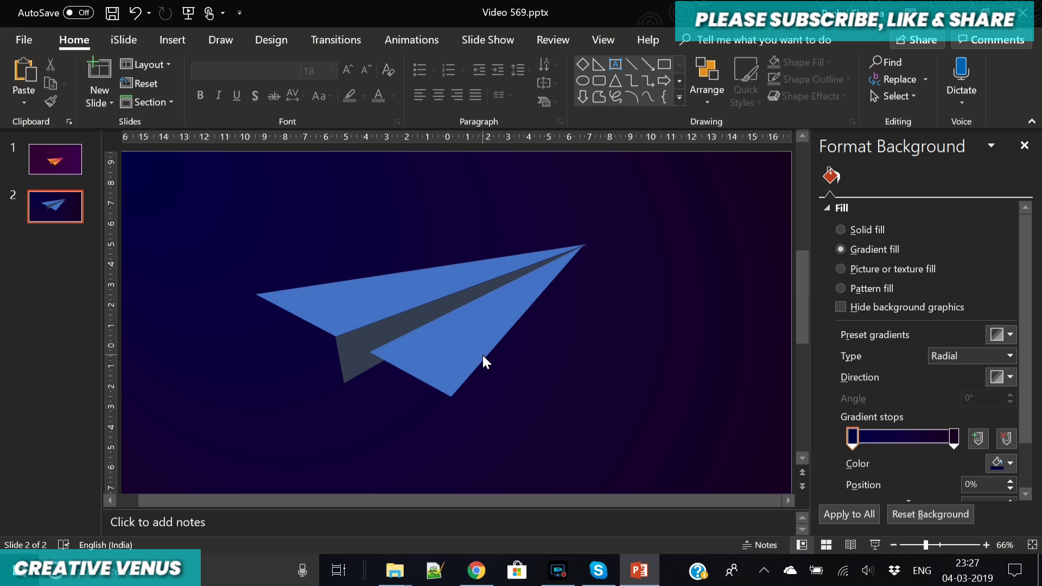
Step: Zoom to 400% and drag the lower blue wing's vertex exactly onto the nose tip
left_click(576, 252)
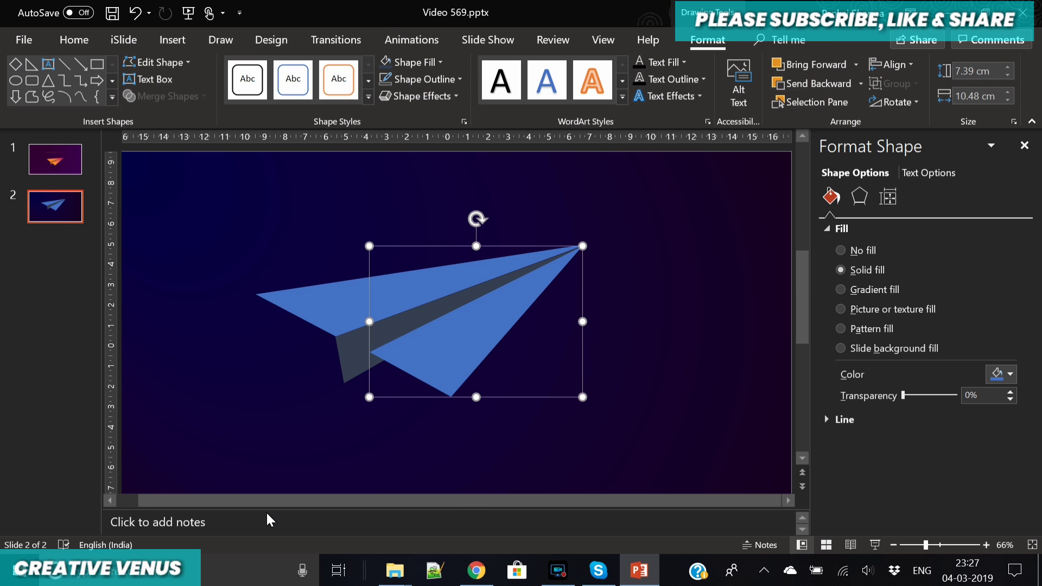
left_click_drag(923, 542, 1014, 552)
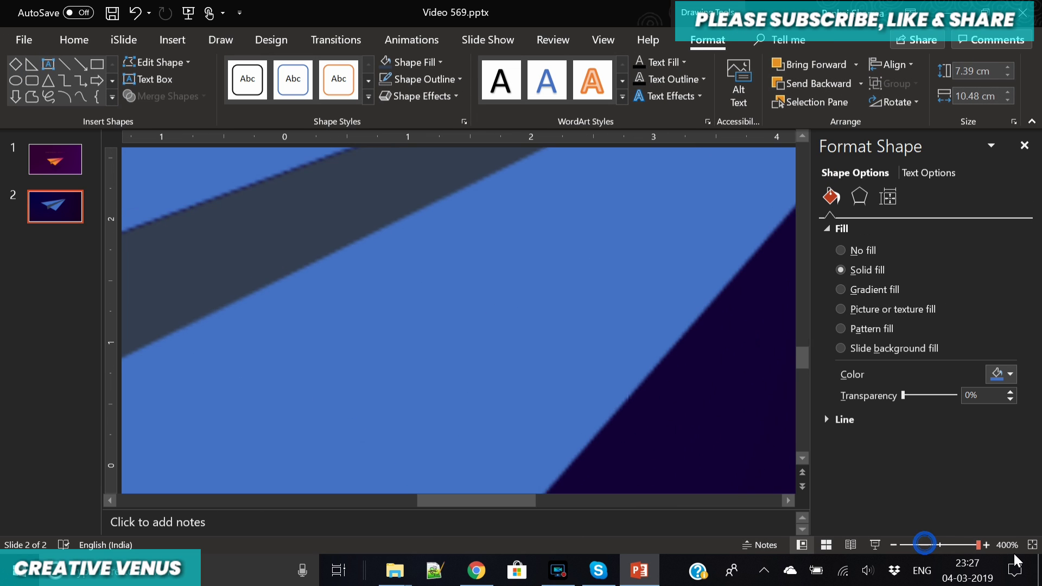
left_click_drag(512, 506, 567, 498)
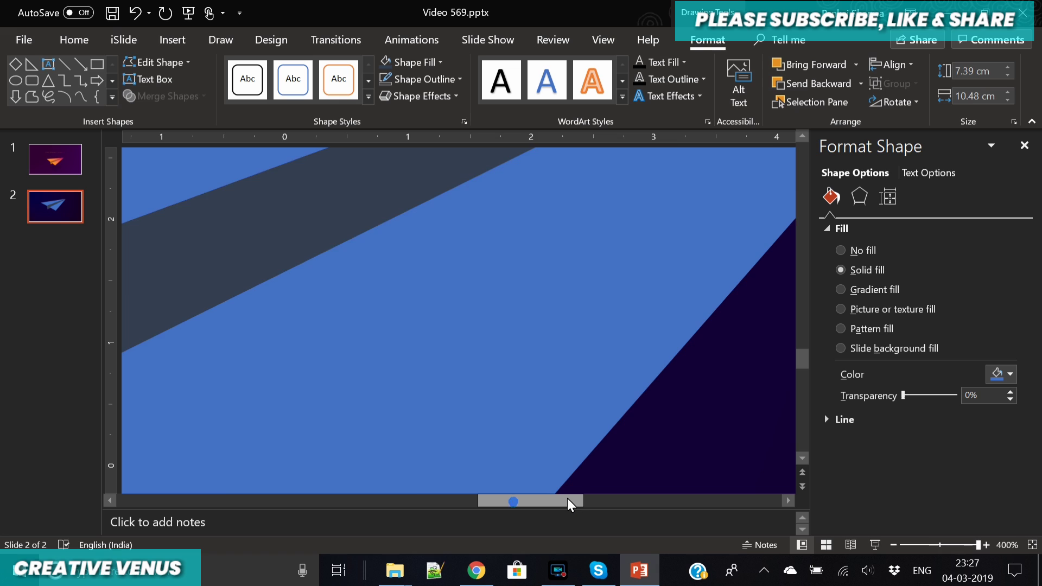
left_click_drag(807, 360, 807, 321)
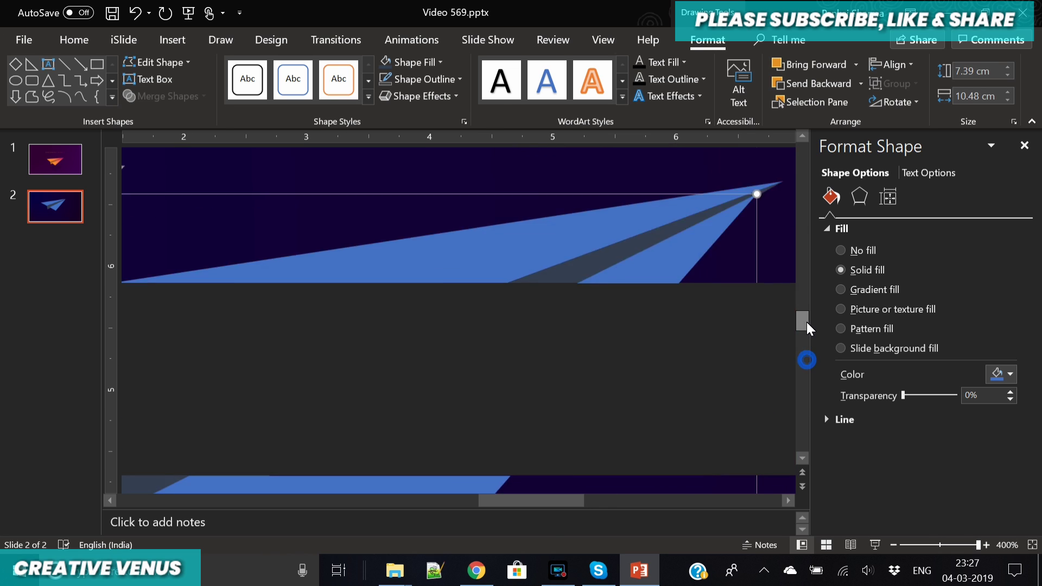
left_click_drag(535, 503, 566, 508)
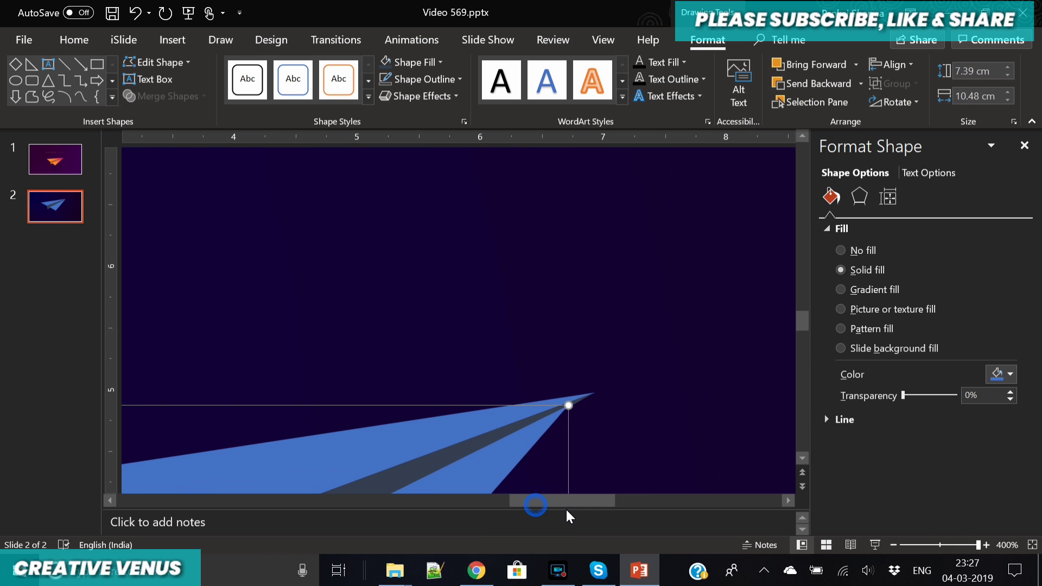
left_click(154, 62)
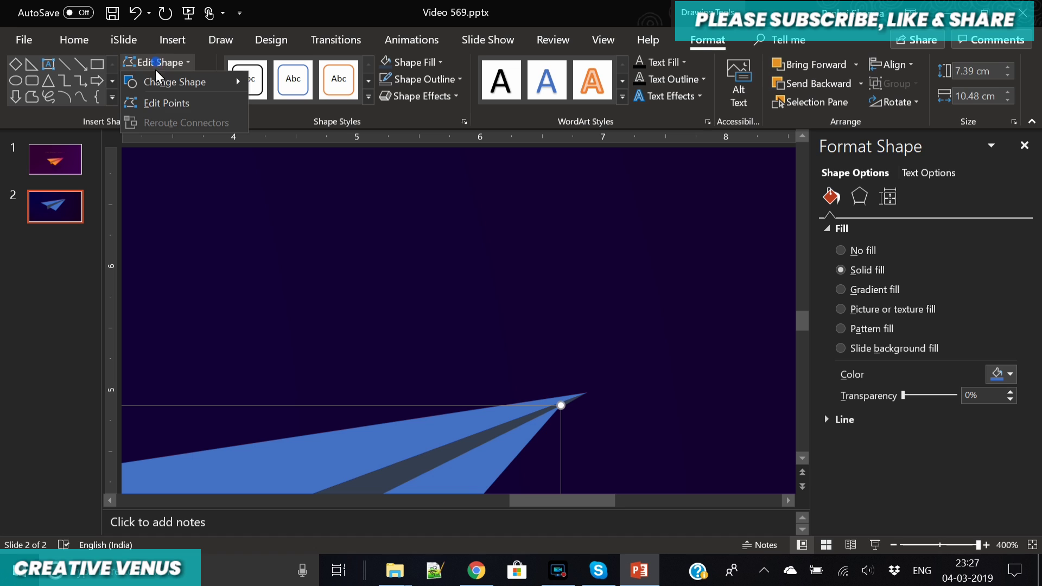
left_click(151, 103)
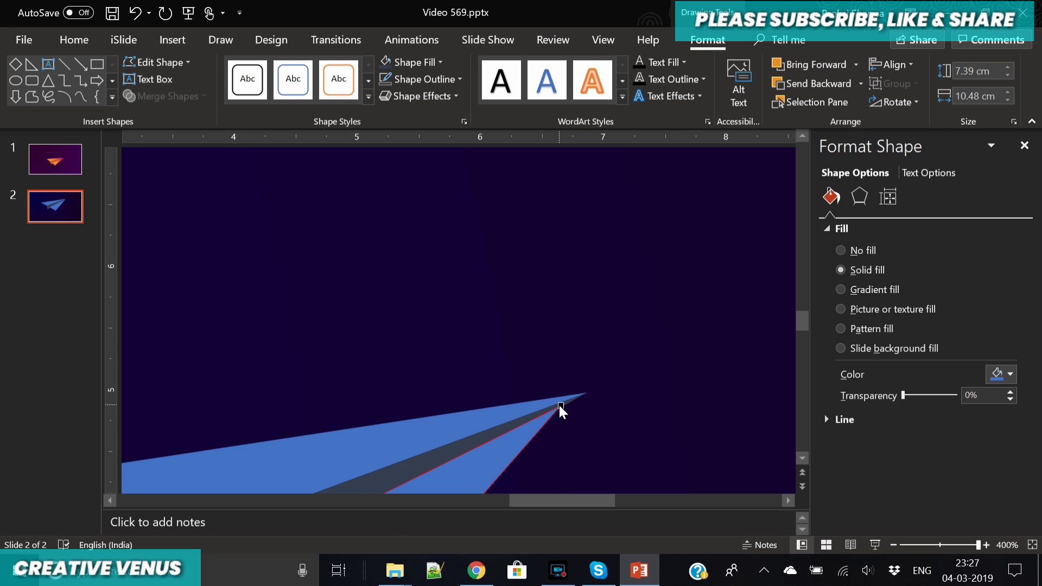
left_click_drag(561, 405, 586, 393)
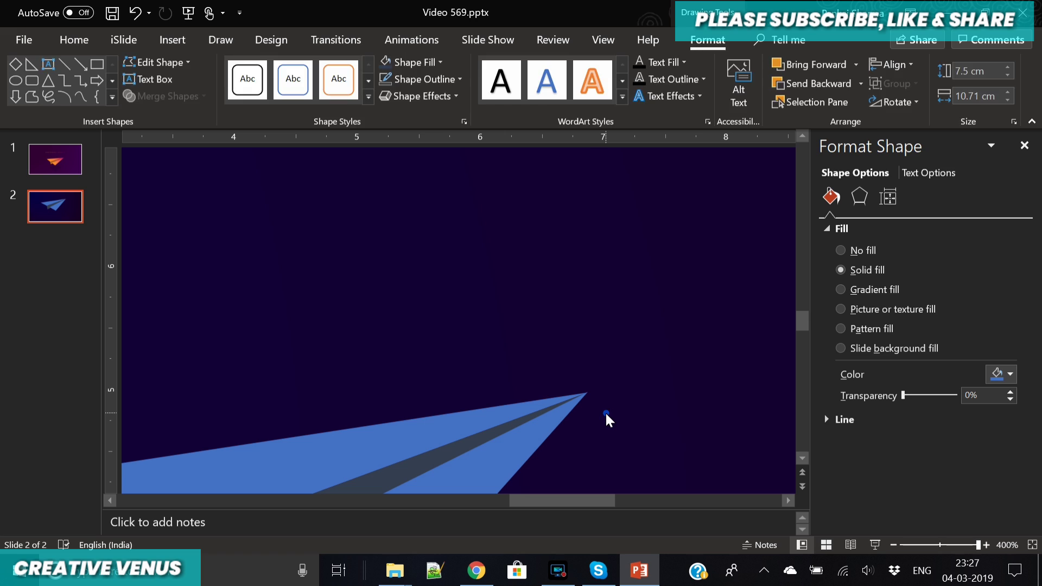
left_click(605, 412)
left_click(930, 545)
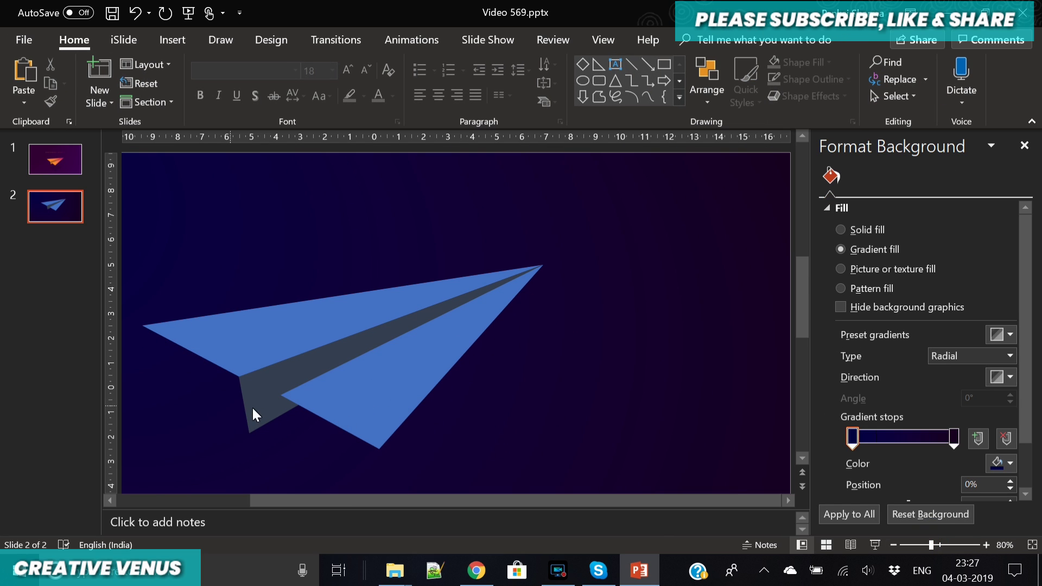
Step: Copy the lower wing and fill the copy dark gold
left_click(399, 391)
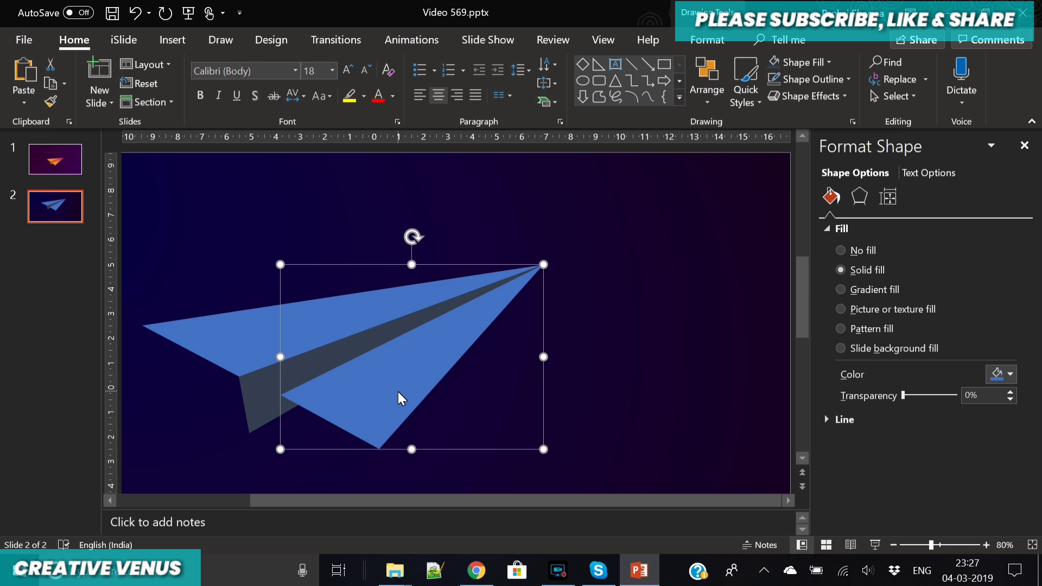
key("ctrl+c")
key("ctrl+v")
left_click_drag(397, 390, 549, 411)
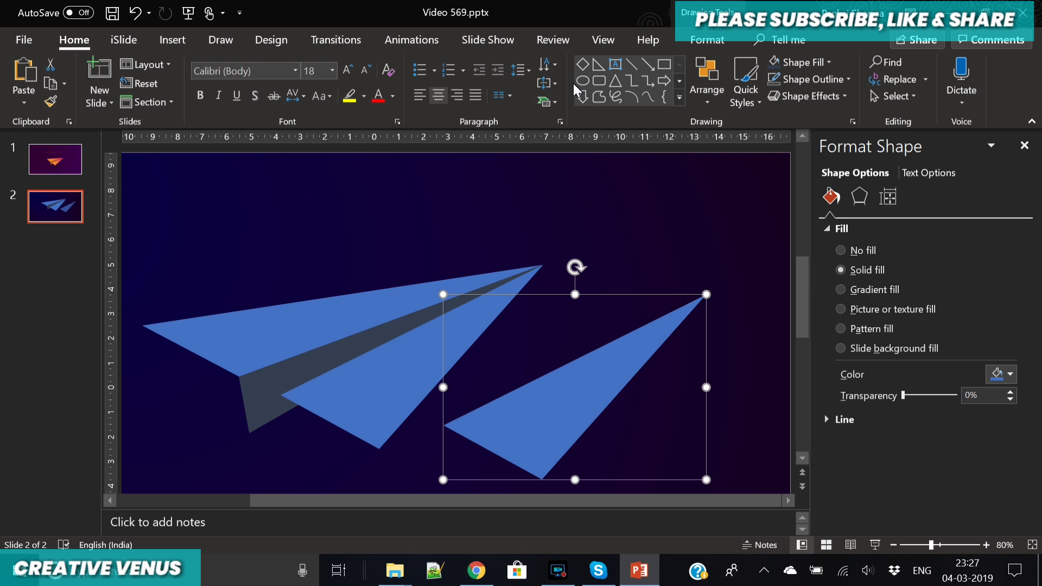
left_click(707, 40)
left_click(412, 64)
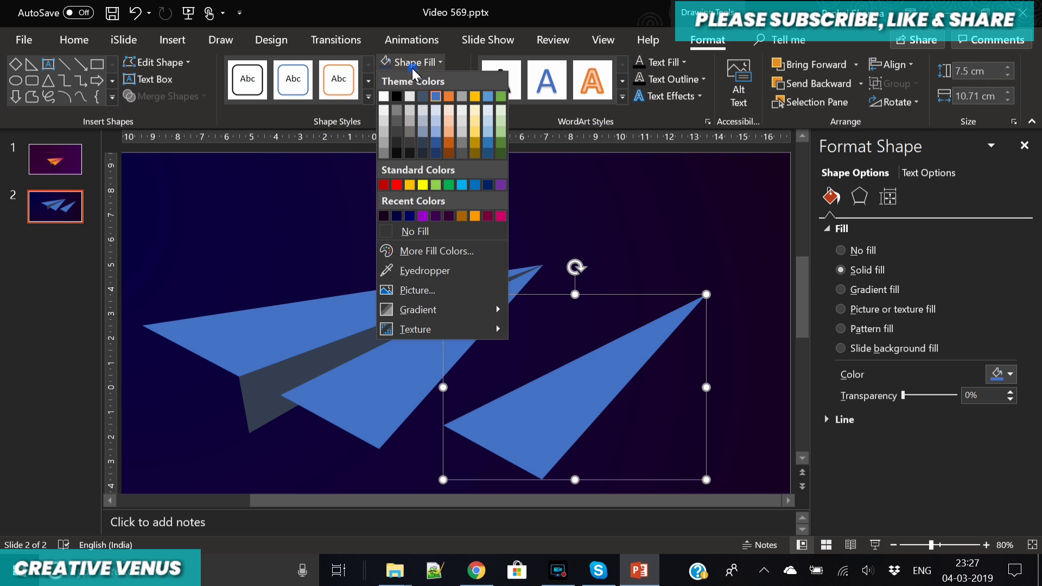
left_click(477, 145)
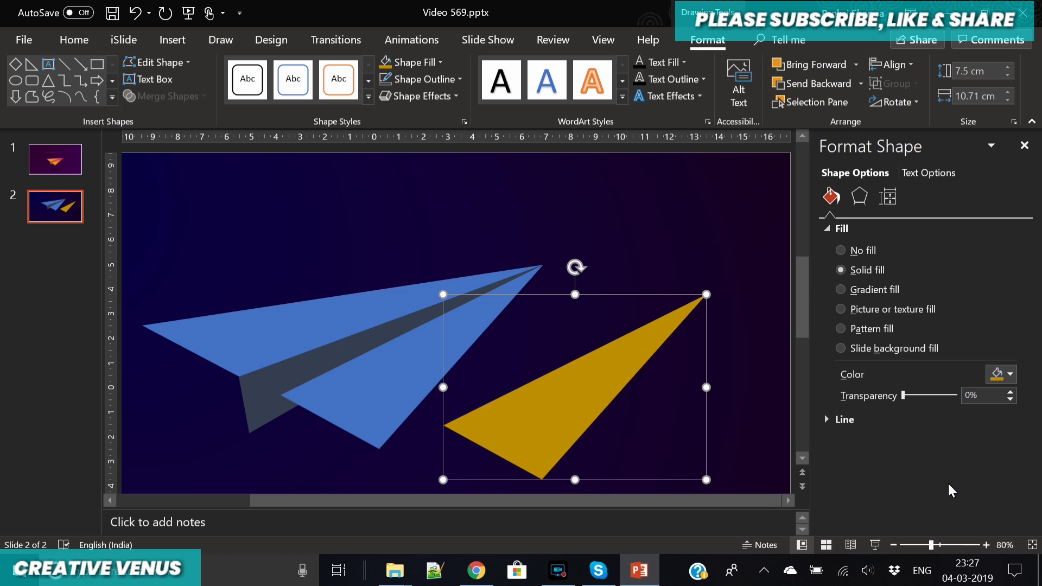
left_click(921, 545)
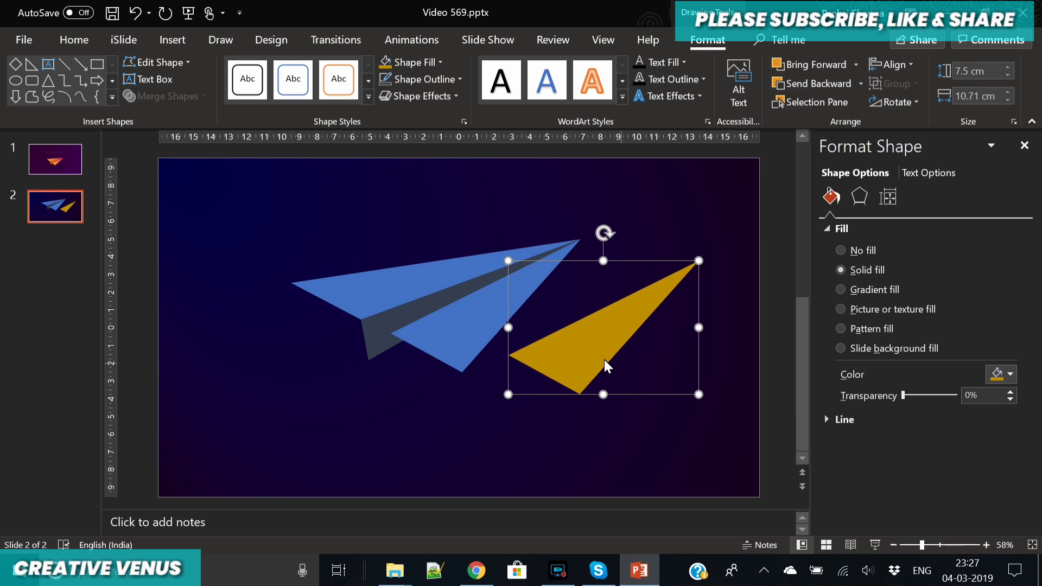
Step: Move the gold shape onto the plane and edit its points into a small wedge under the fold
left_click_drag(604, 360, 456, 418)
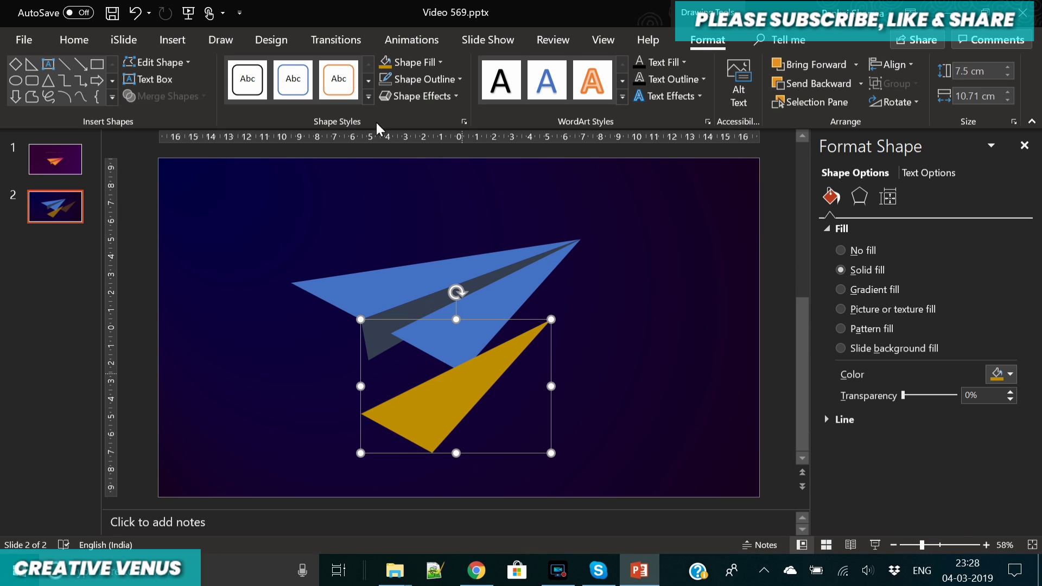
left_click(155, 62)
left_click(168, 103)
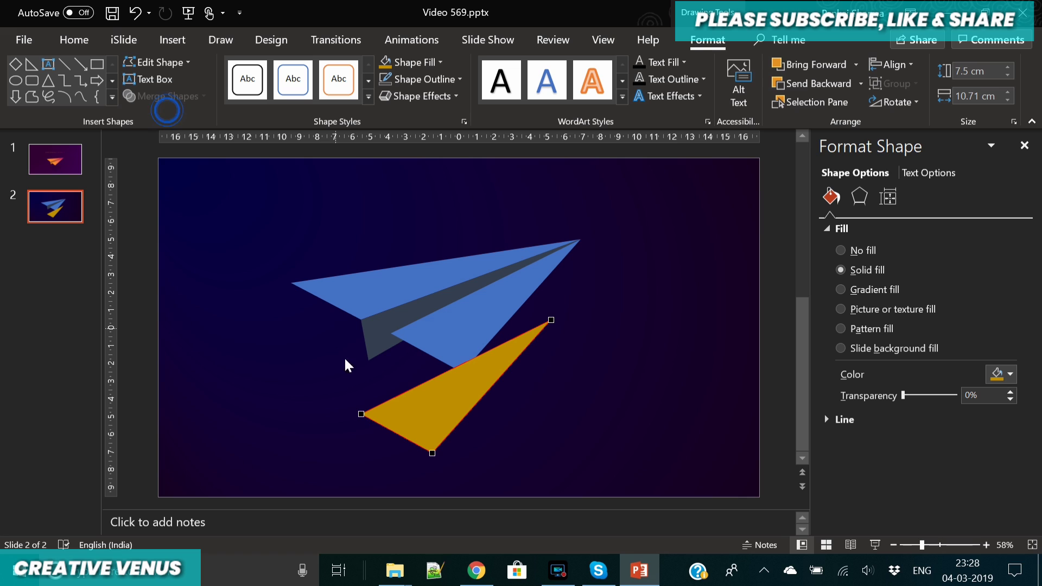
left_click_drag(361, 413, 371, 362)
left_click_drag(431, 452, 415, 348)
left_click(551, 320)
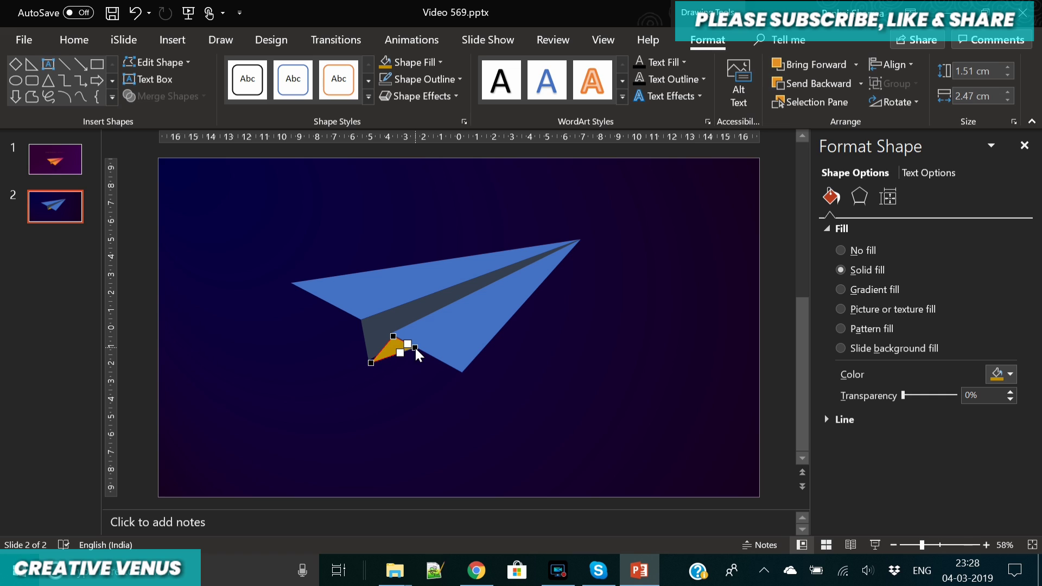
Step: Zoom to 400% and move the gold triangle's corners onto the fold and blue wing edges
left_click(416, 387)
left_click(399, 347)
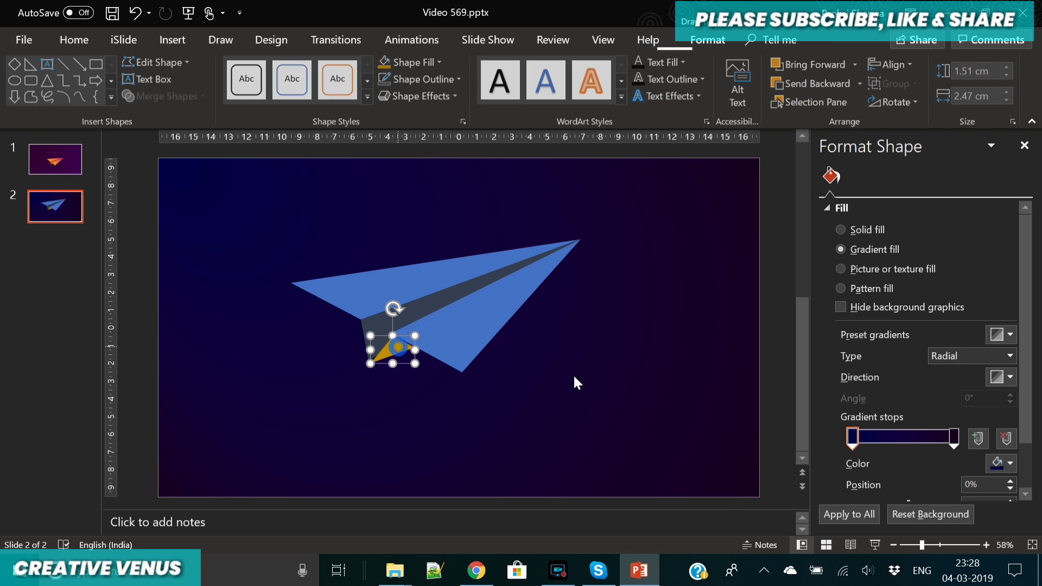
left_click_drag(921, 545, 990, 545)
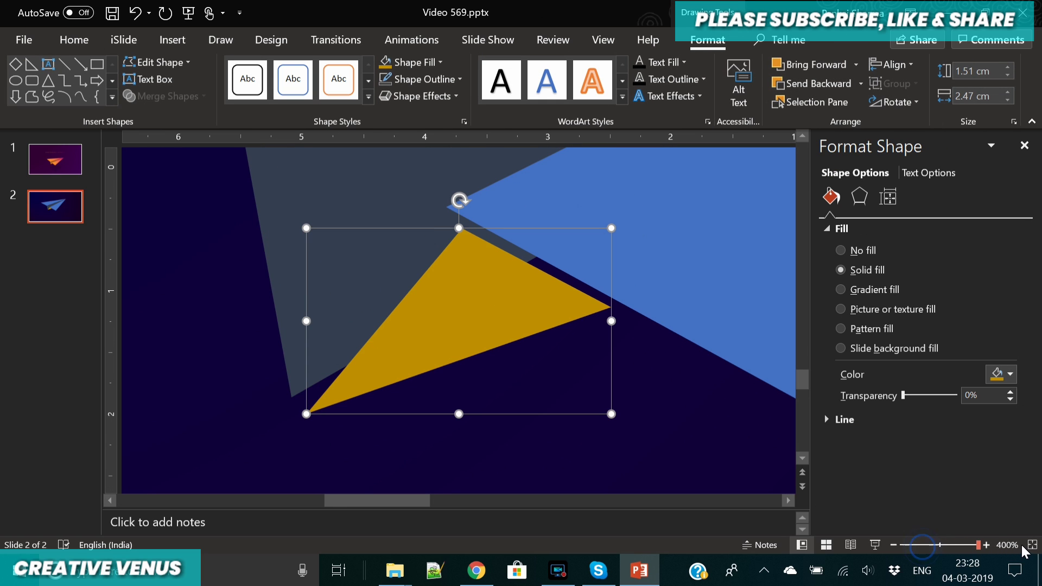
left_click(169, 64)
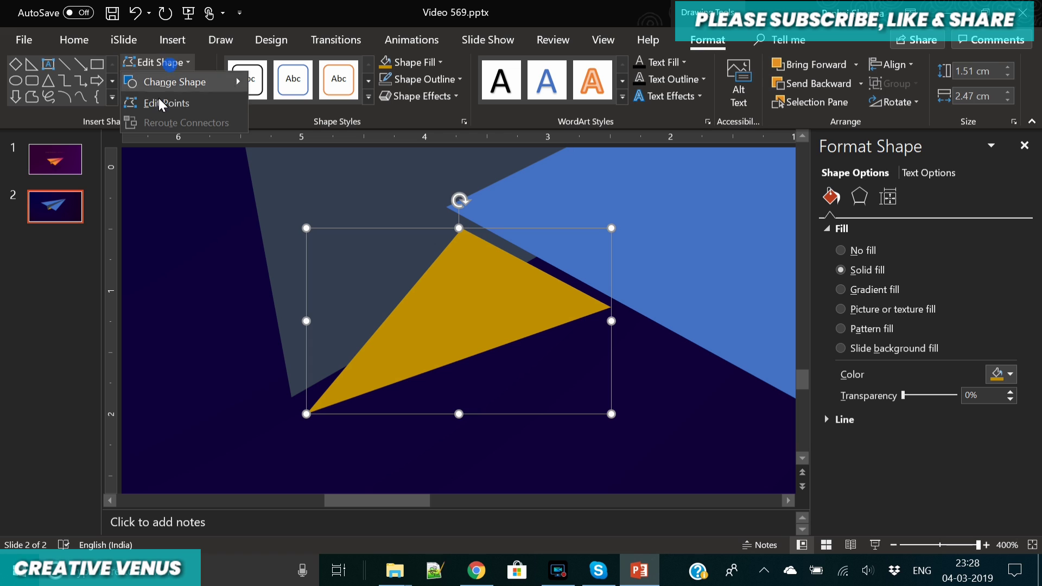
left_click(158, 99)
left_click_drag(307, 414, 291, 396)
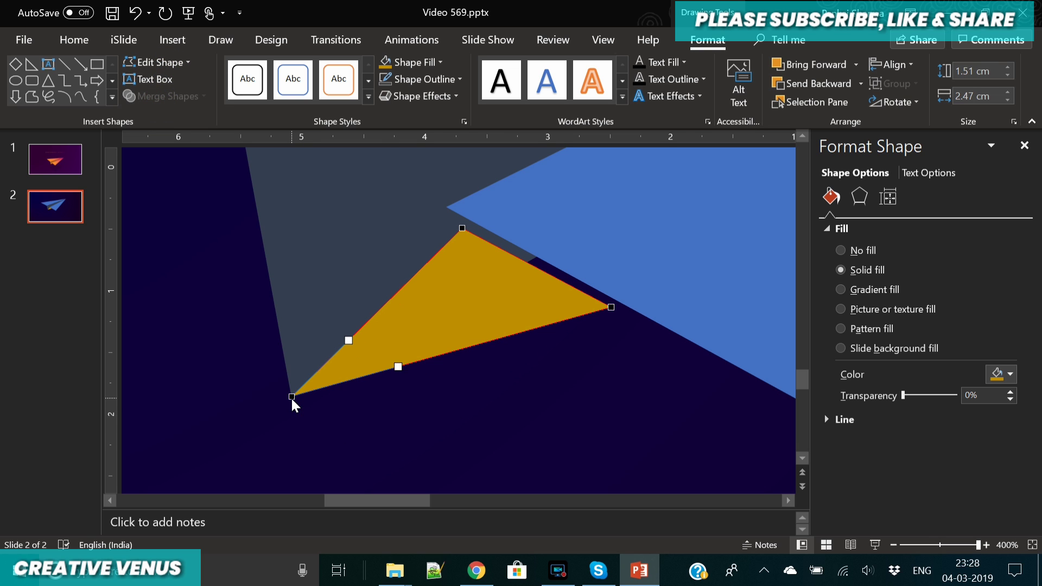
left_click(349, 454)
left_click(375, 356)
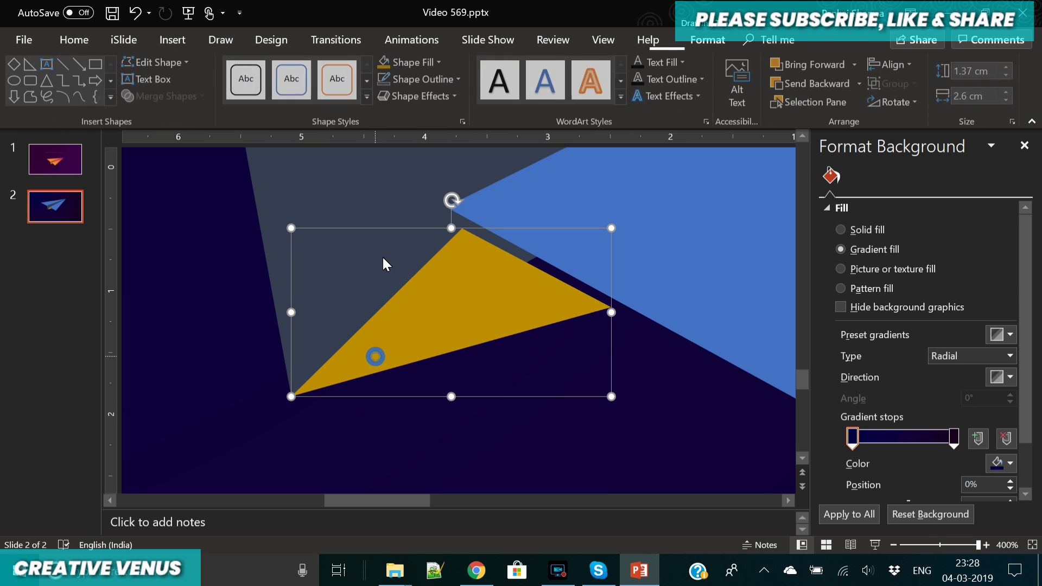
left_click(155, 65)
left_click(151, 100)
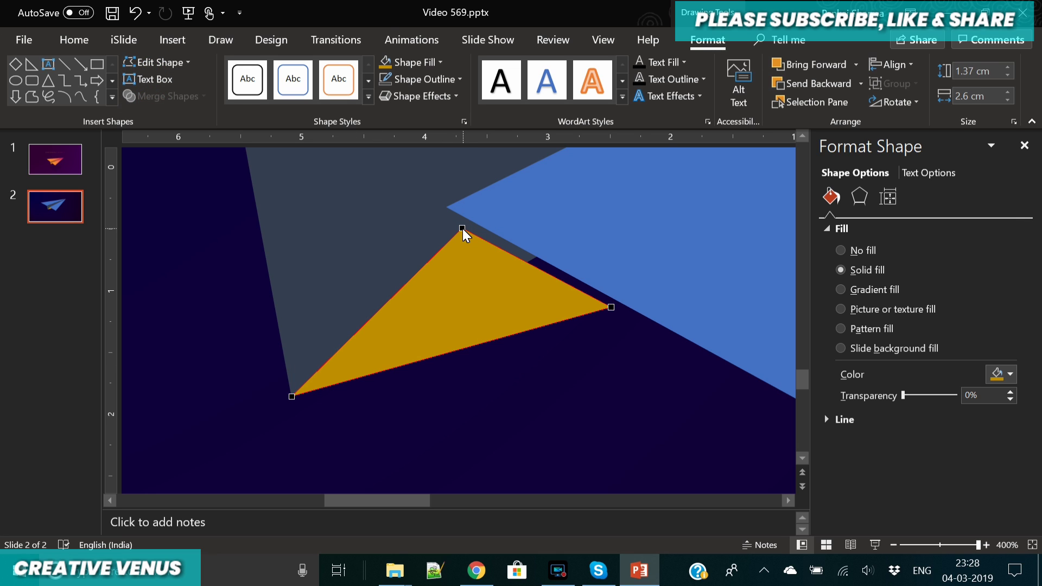
left_click_drag(462, 229, 447, 207)
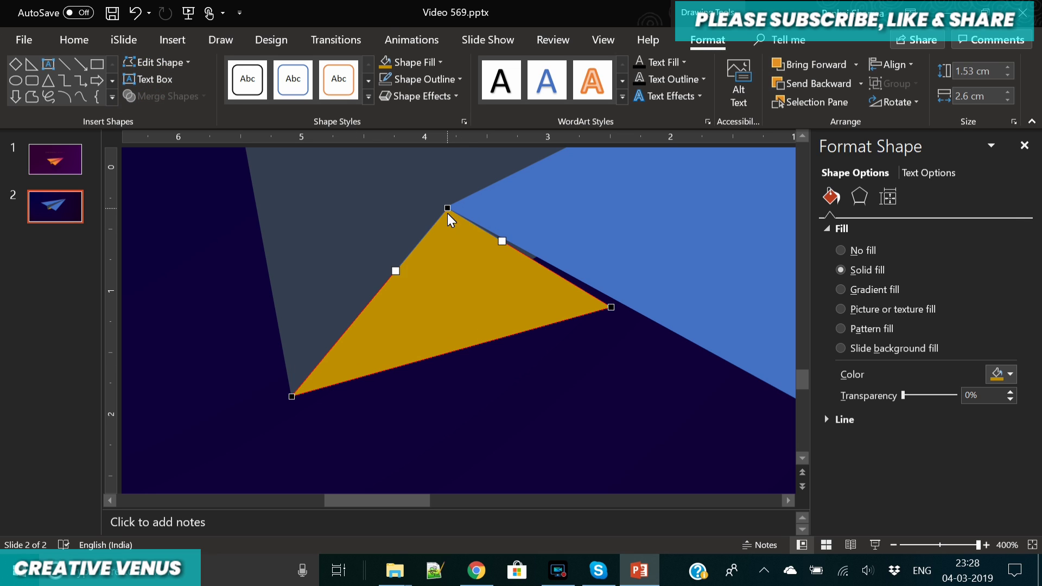
left_click_drag(613, 306, 618, 302)
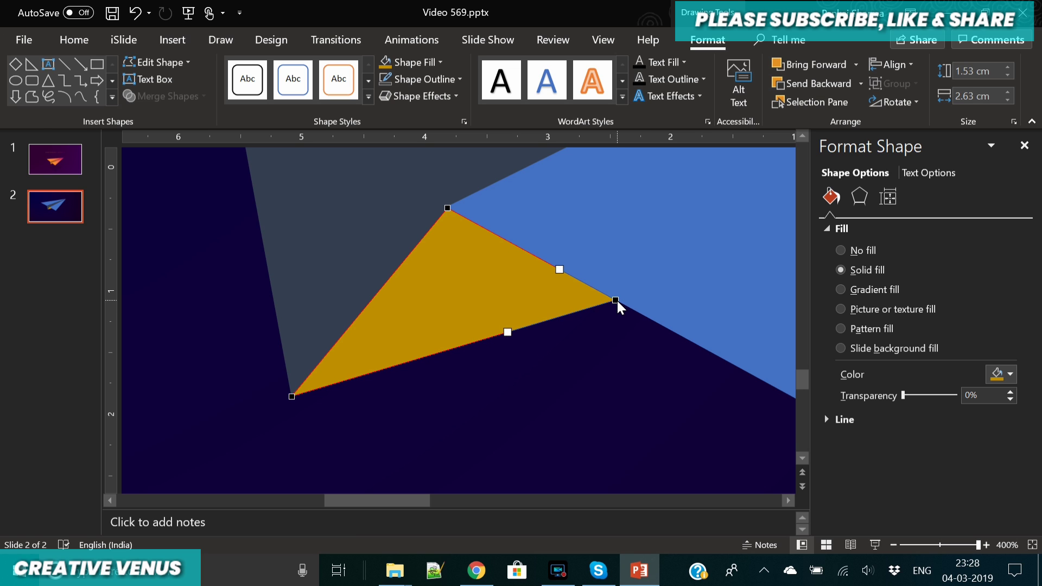
left_click(573, 335)
Step: Bring the blue wing shape to the front, over the gold triangle
left_click(464, 222)
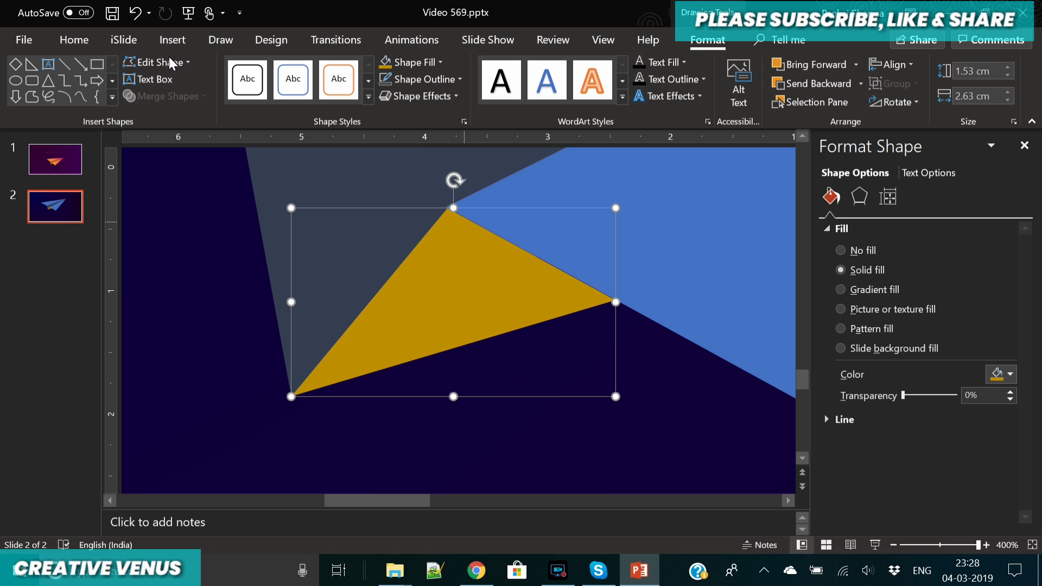
left_click(157, 62)
left_click(158, 99)
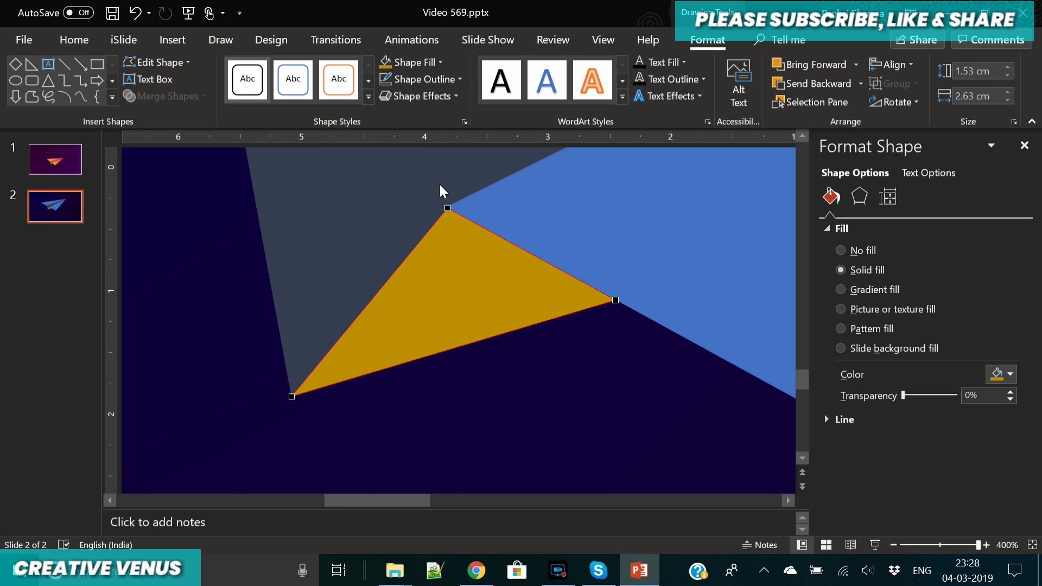
left_click(447, 207)
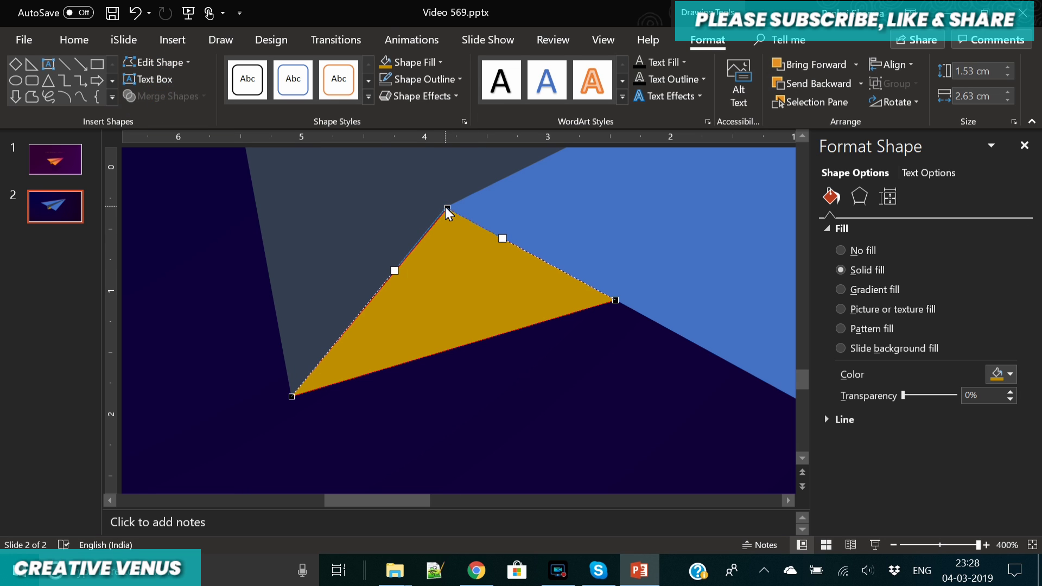
left_click(490, 348)
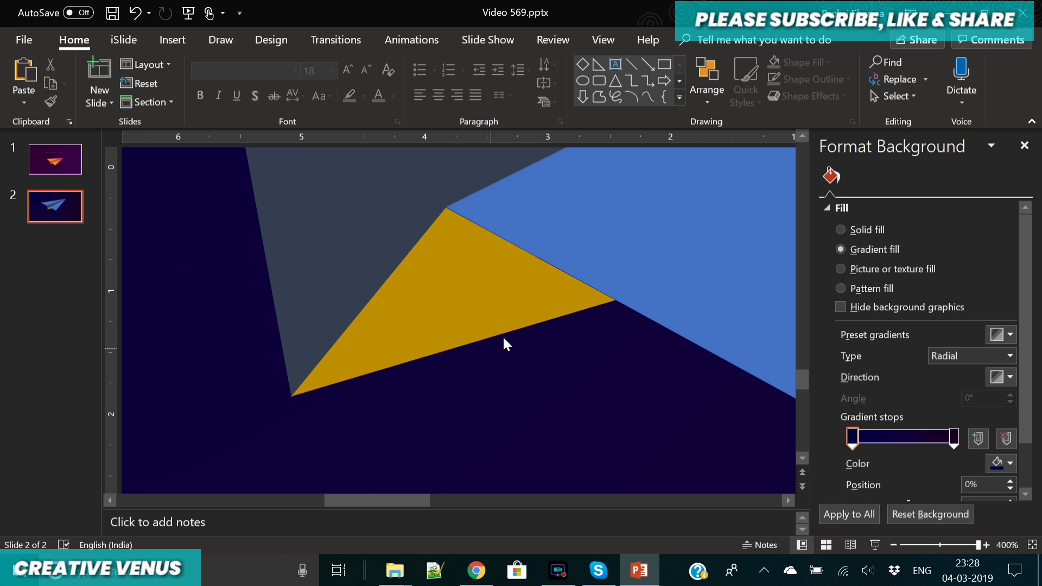
left_click(514, 295)
double_click(514, 295)
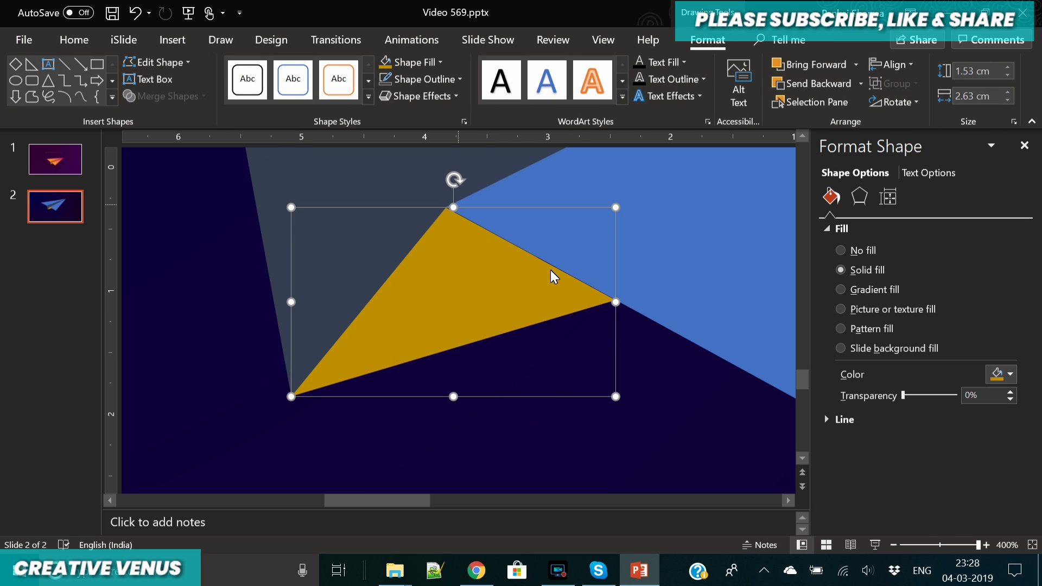
left_click(581, 251)
right_click(580, 252)
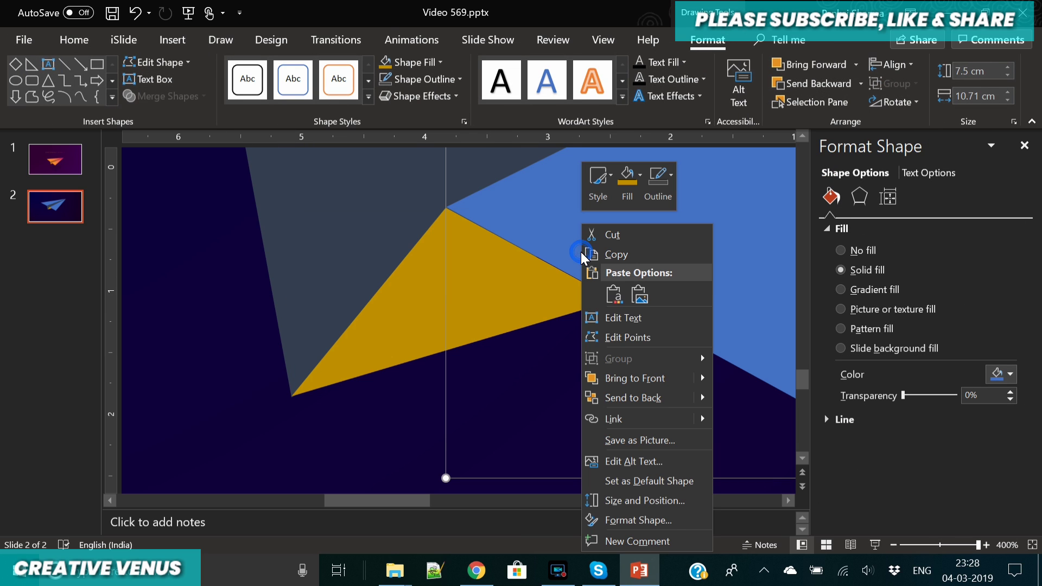
left_click(639, 378)
Step: Recheck the gold triangle's top and right corner points against the blue edges
left_click(481, 259)
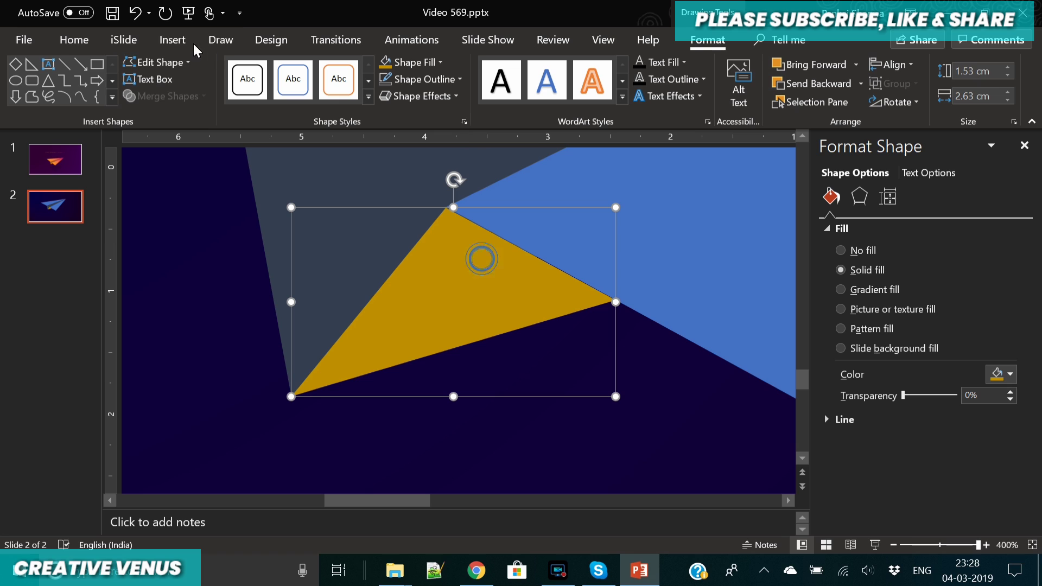
left_click(174, 63)
left_click(162, 98)
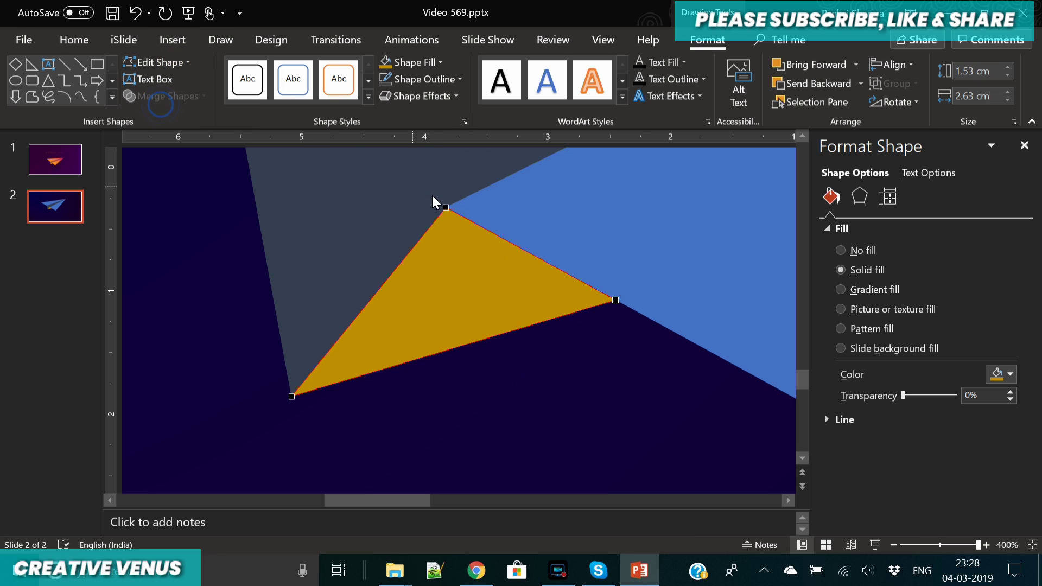
left_click(447, 207)
left_click(615, 300)
left_click(591, 385)
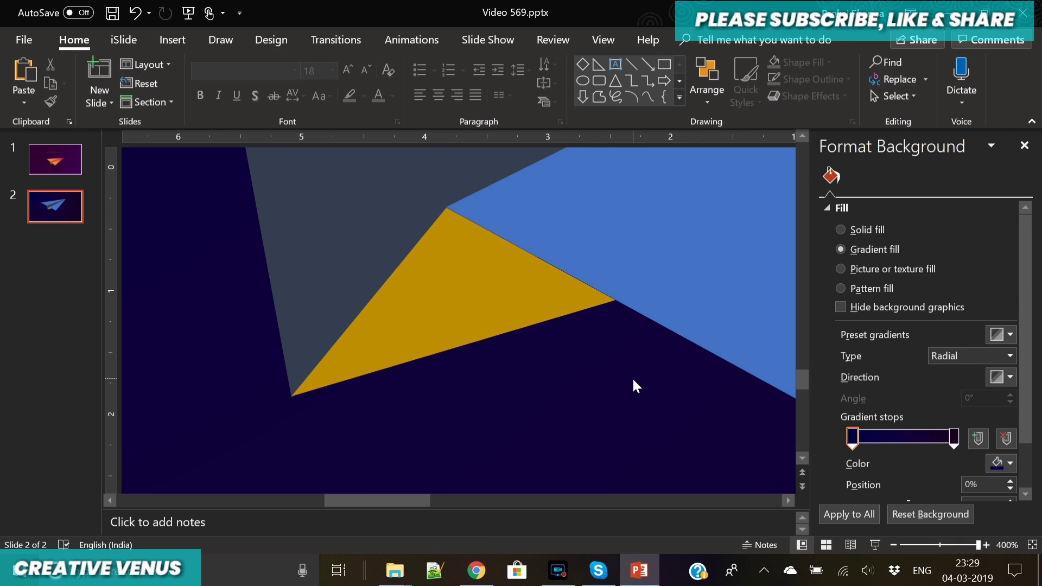
Step: Pull the gold triangle's right vertex inward under the blue wing, reducing its height to 2.09 cm
left_click(929, 545)
left_click_drag(930, 546, 923, 544)
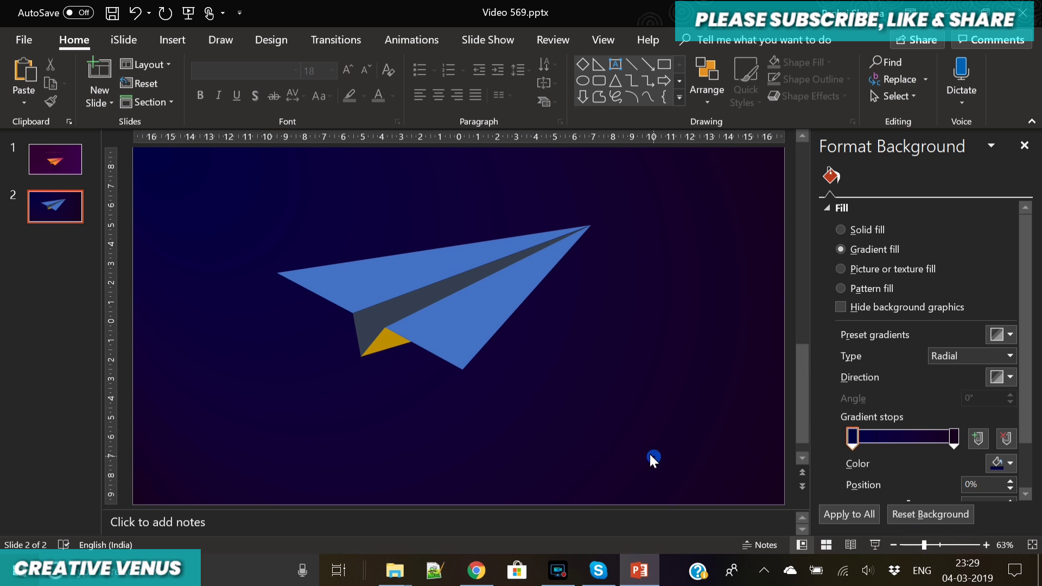
left_click(384, 347)
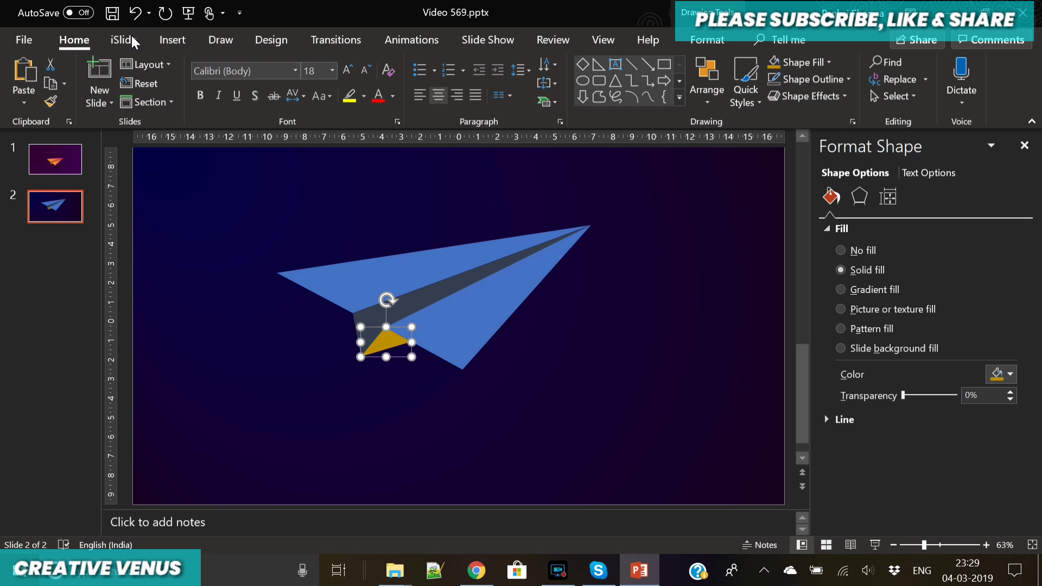
left_click(703, 42)
left_click(172, 63)
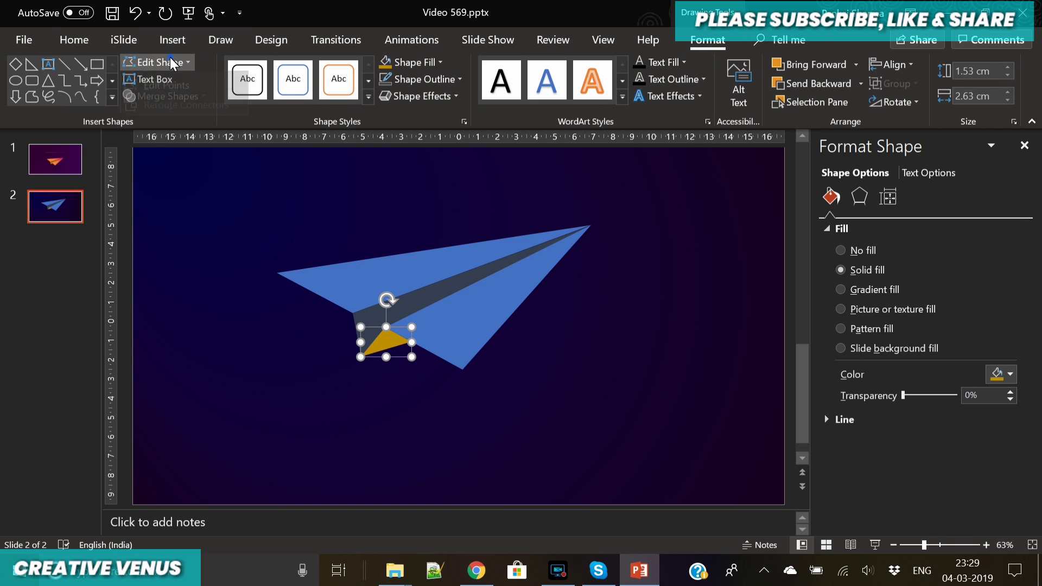
left_click(166, 100)
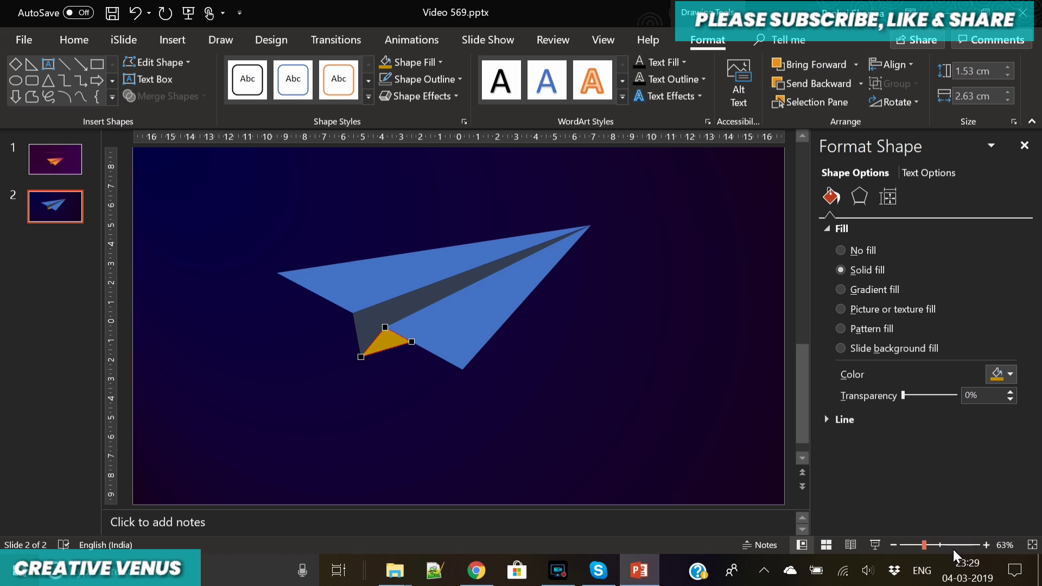
left_click_drag(925, 545, 988, 541)
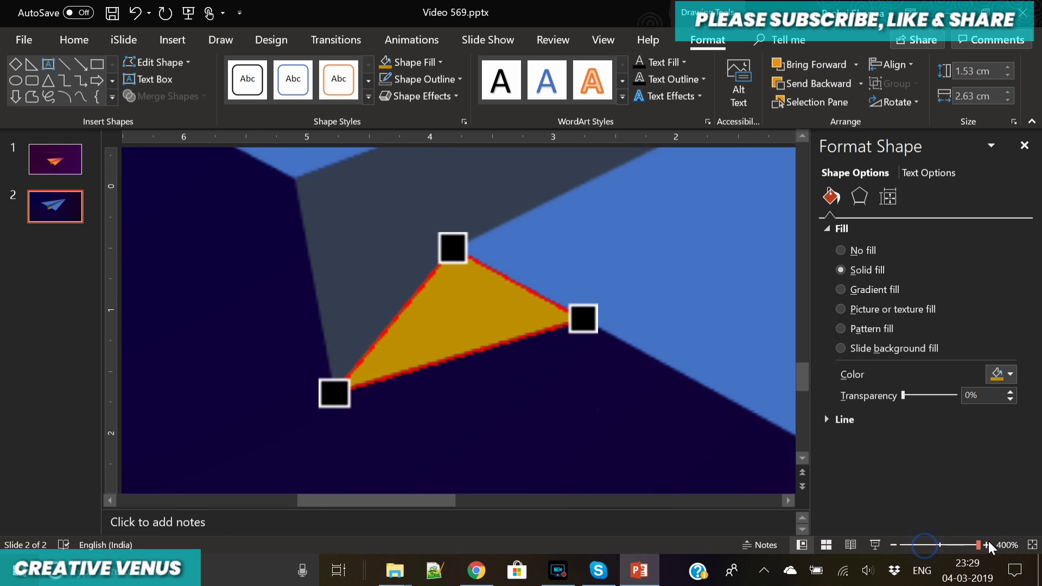
left_click_drag(621, 319, 553, 281)
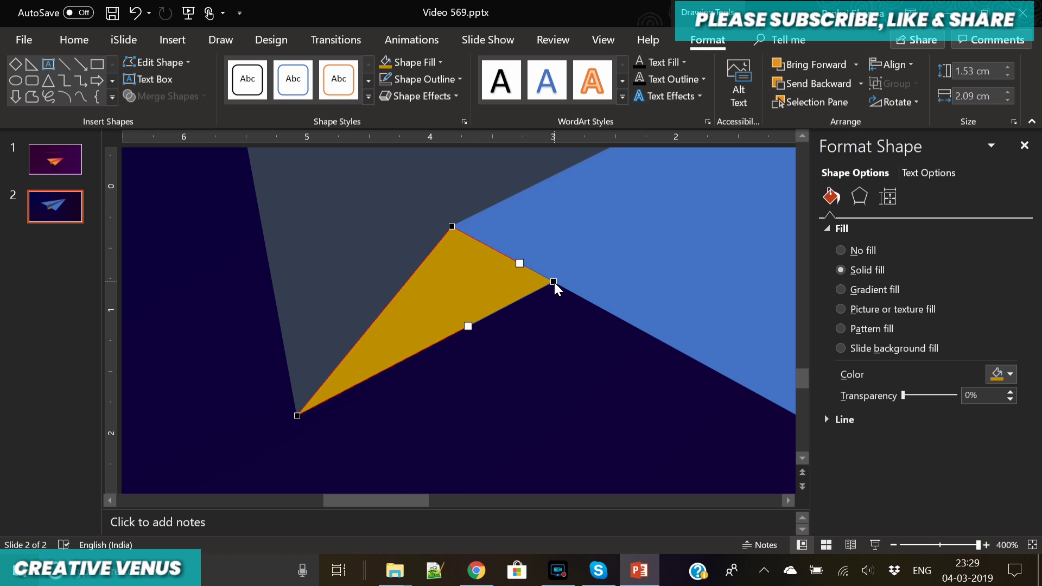
left_click(577, 372)
left_click(927, 545)
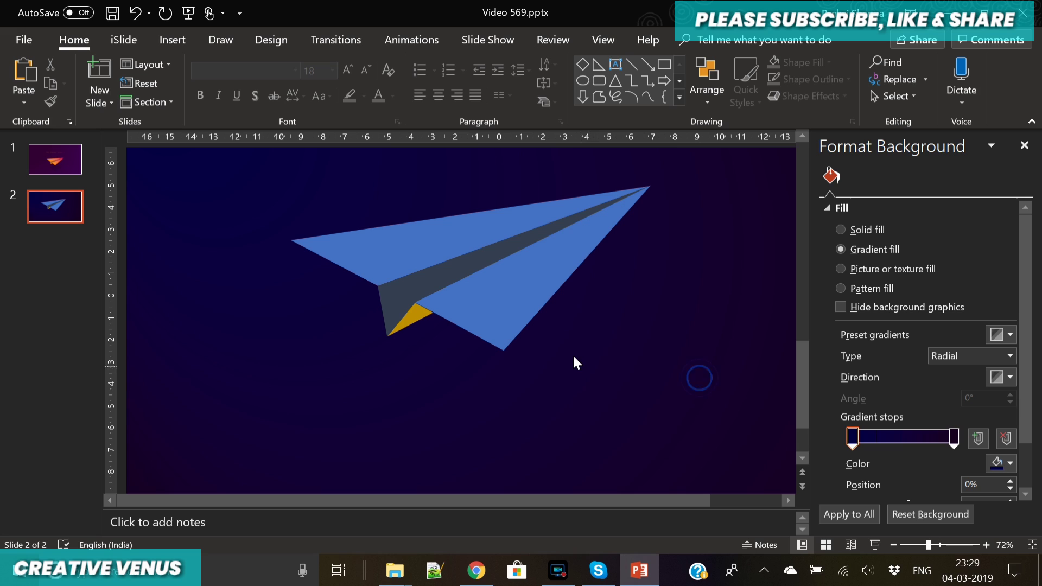
Step: Give the upper wing a gradient fill whose first stop is bright blue
left_click(428, 230)
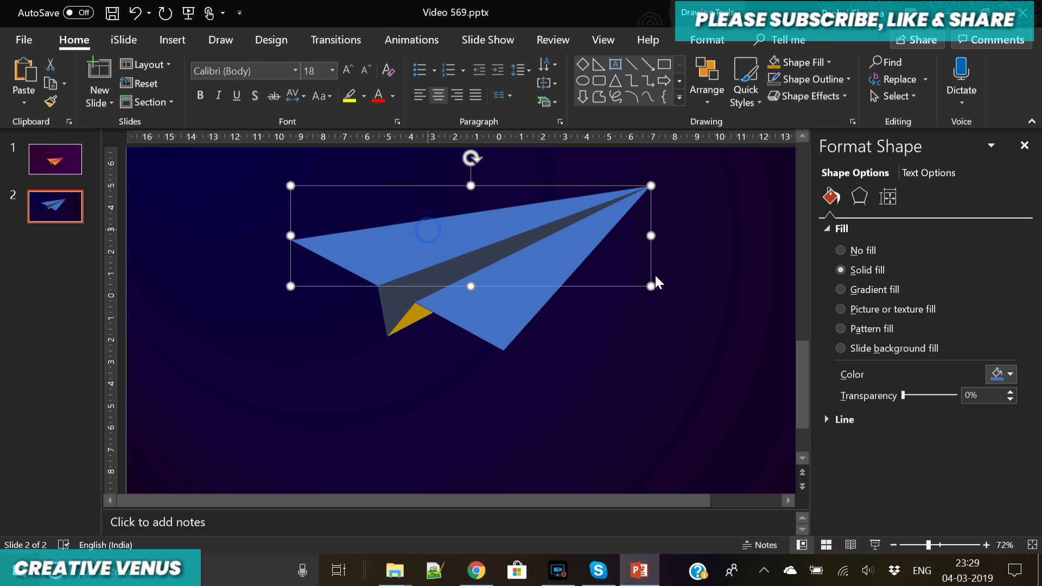
left_click(884, 295)
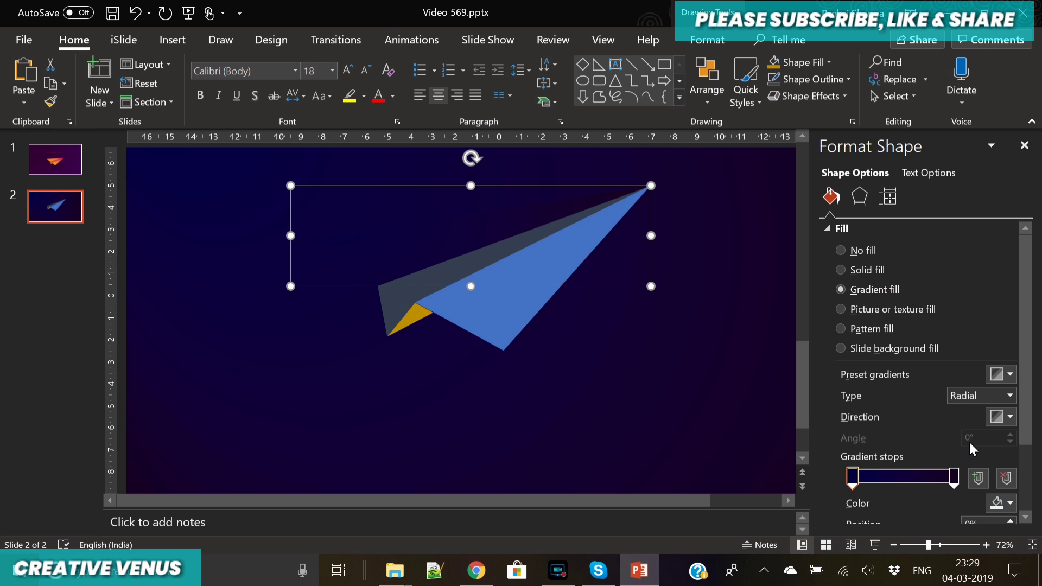
left_click(1004, 503)
left_click(966, 467)
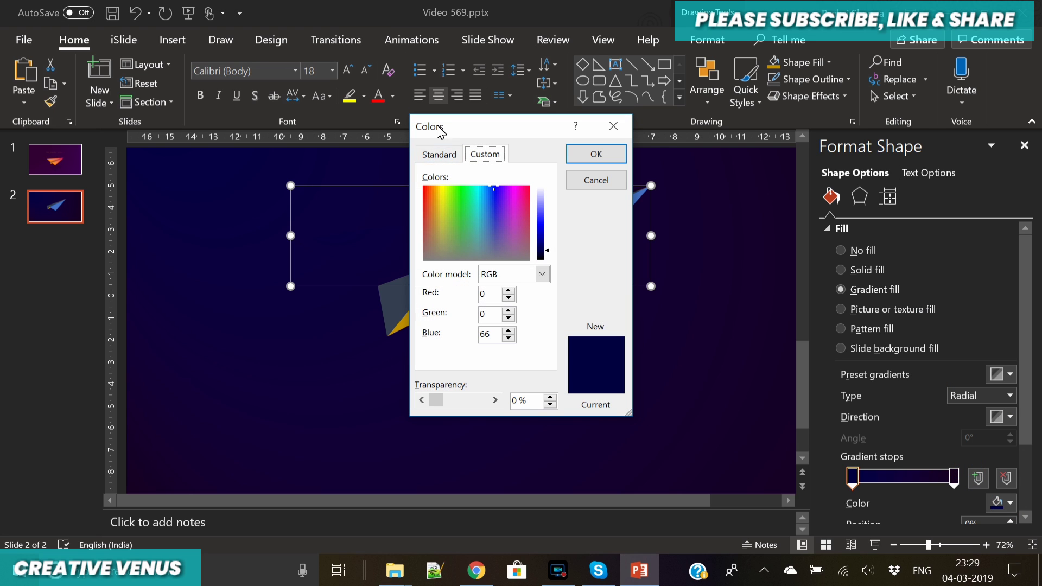
left_click(438, 154)
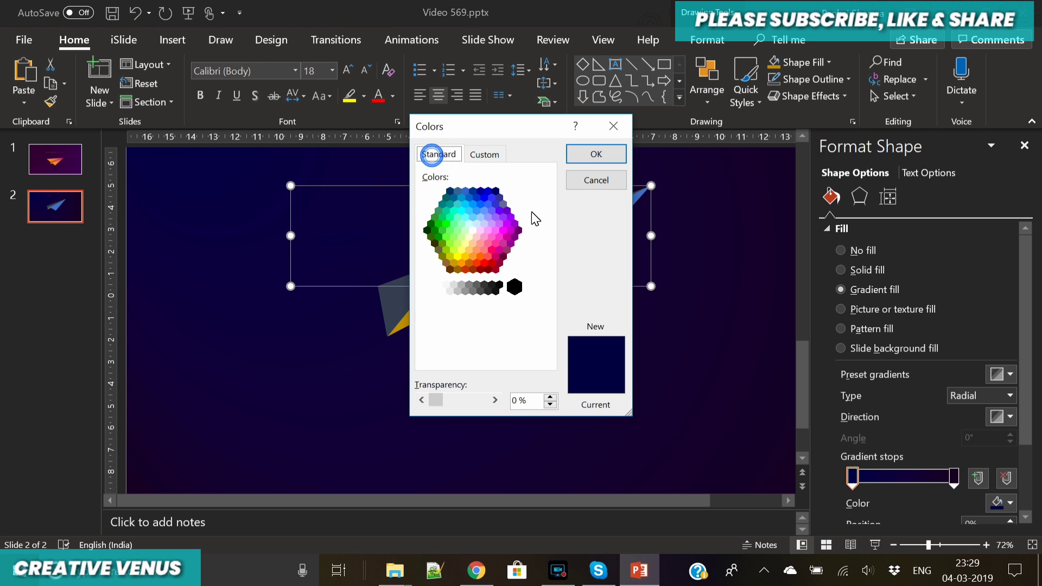
left_click(492, 193)
left_click(603, 156)
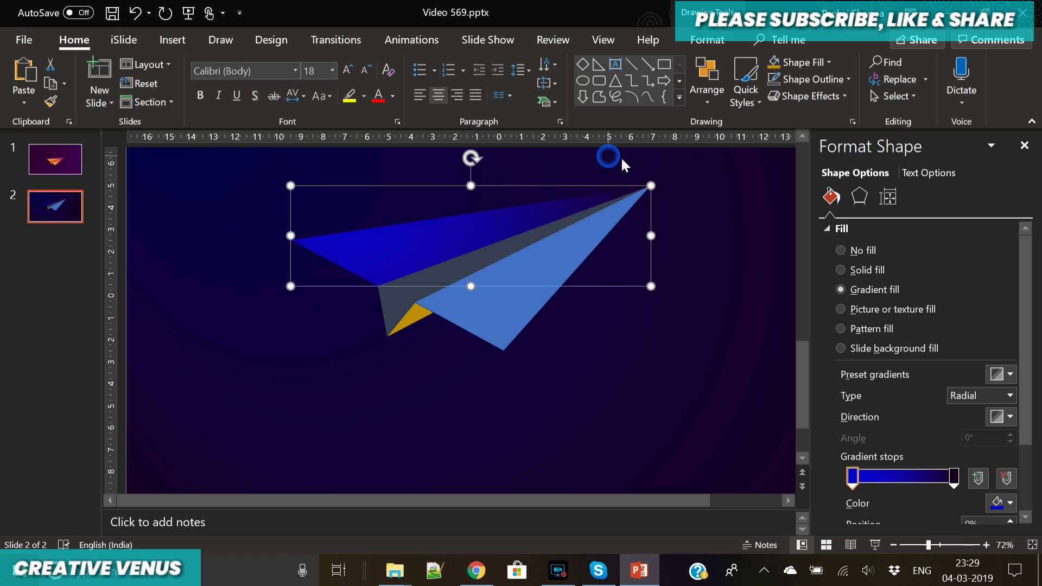
Step: Set the wing gradient's last stop to purple from the standard colours
left_click(953, 478)
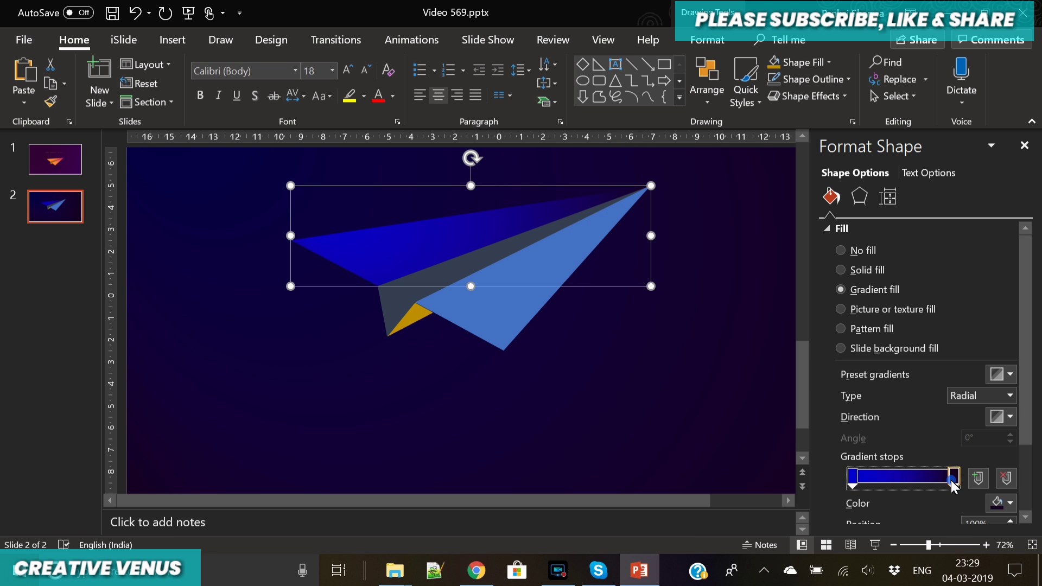
left_click(1001, 503)
left_click(952, 462)
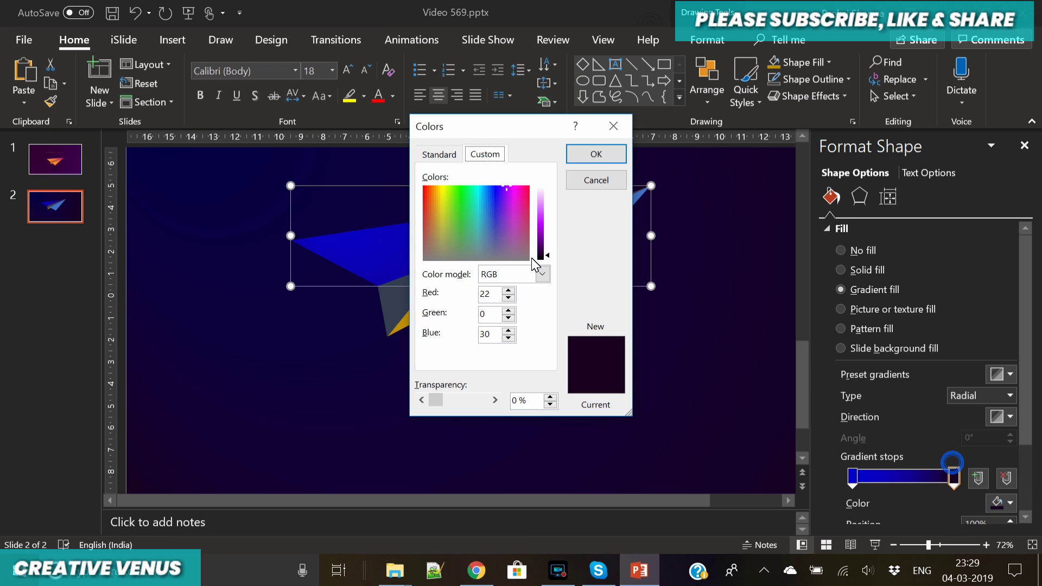
left_click(459, 154)
left_click(518, 230)
left_click(580, 157)
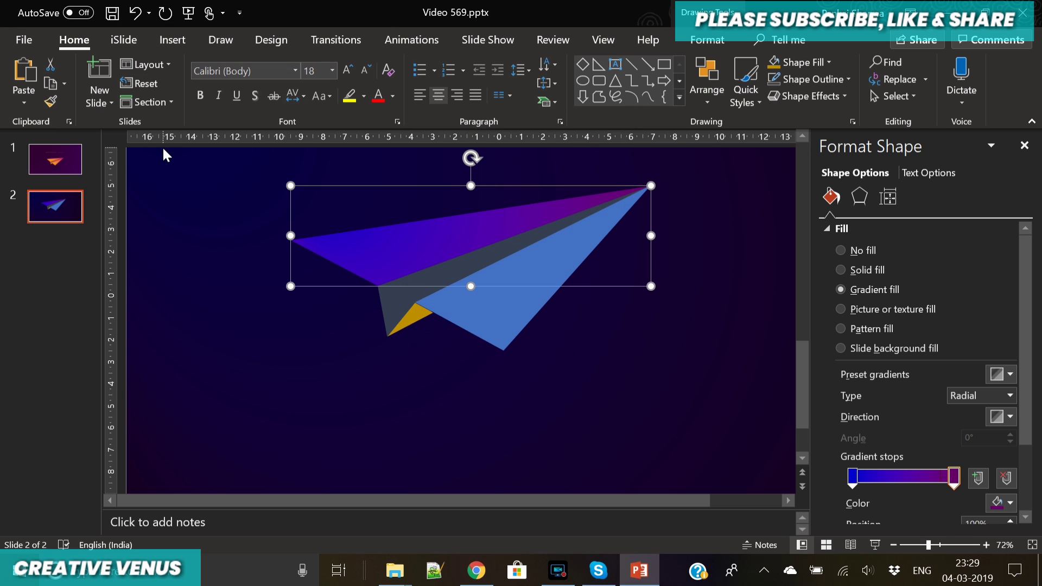
Step: Format-paint the wing gradient onto the lower wing, and give the grey fold a navy-starting gradient
left_click(51, 100)
left_click(476, 322)
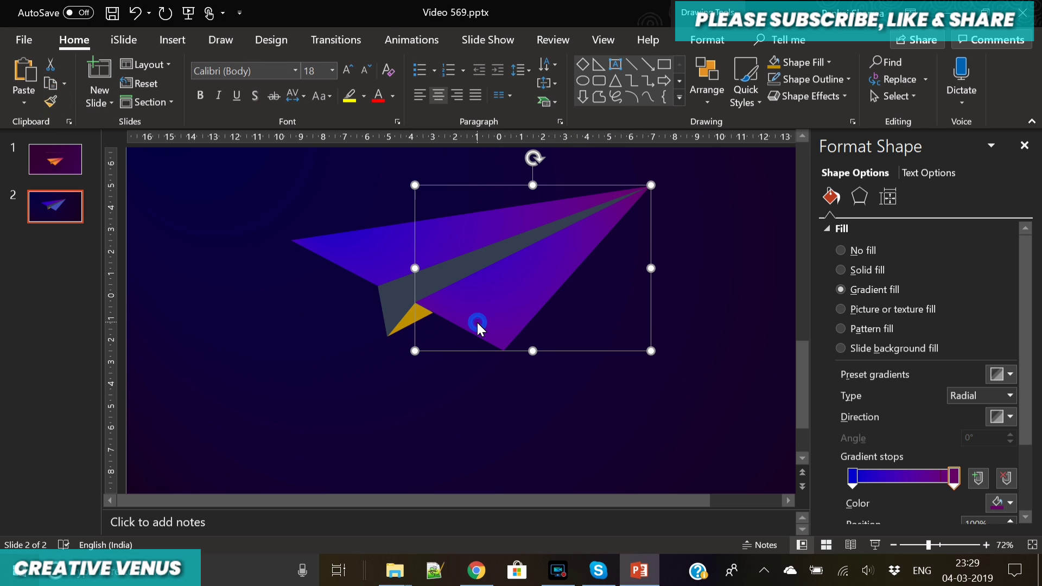
left_click(397, 293)
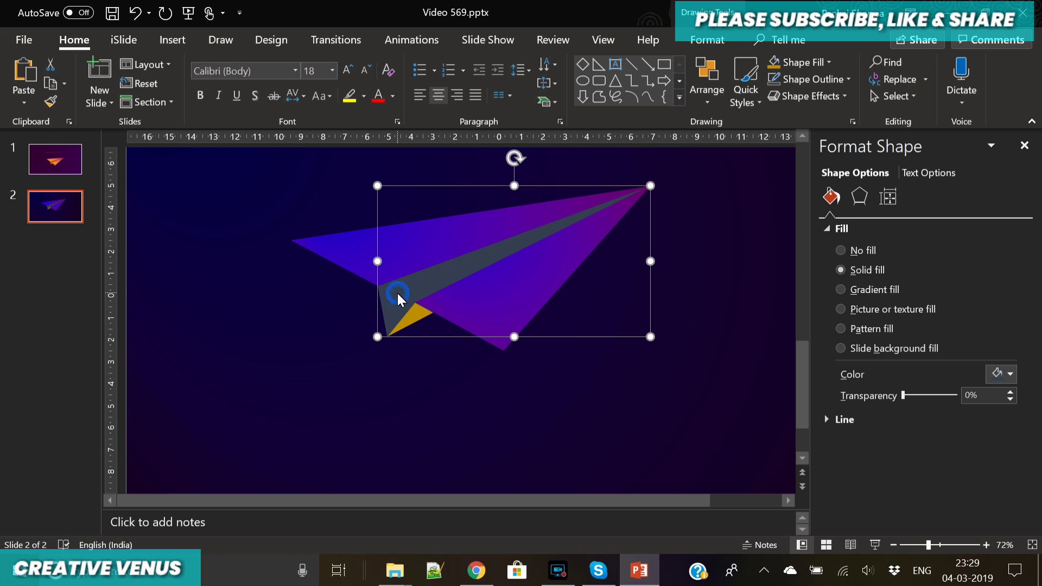
left_click(886, 293)
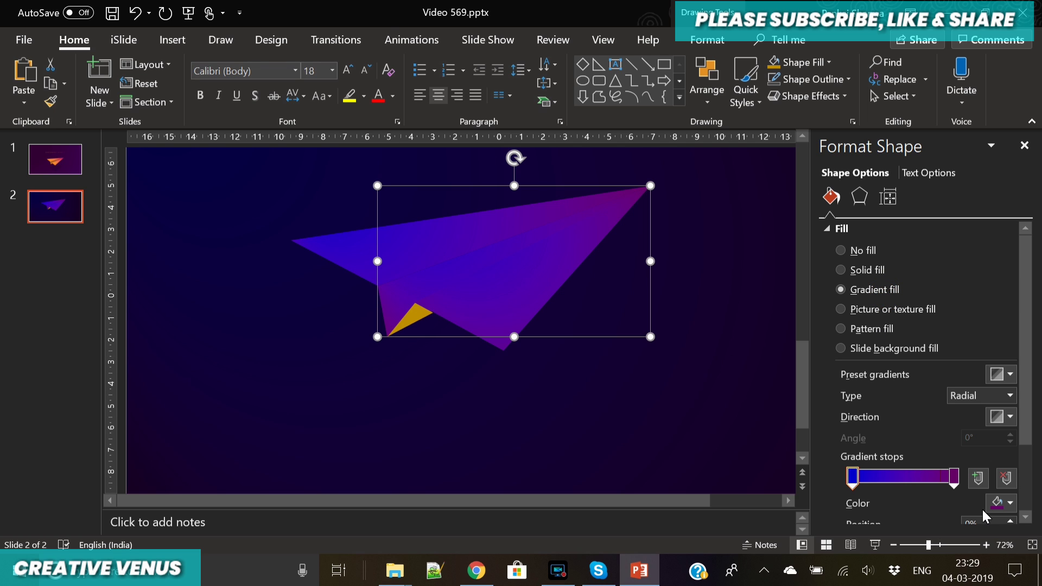
left_click(1001, 503)
left_click(976, 470)
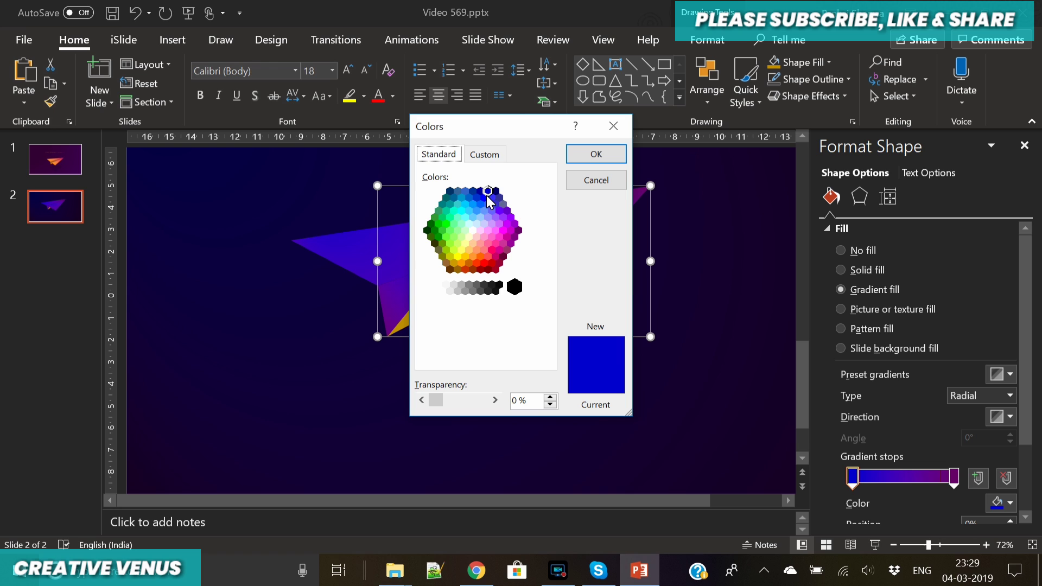
left_click(495, 191)
left_click(607, 154)
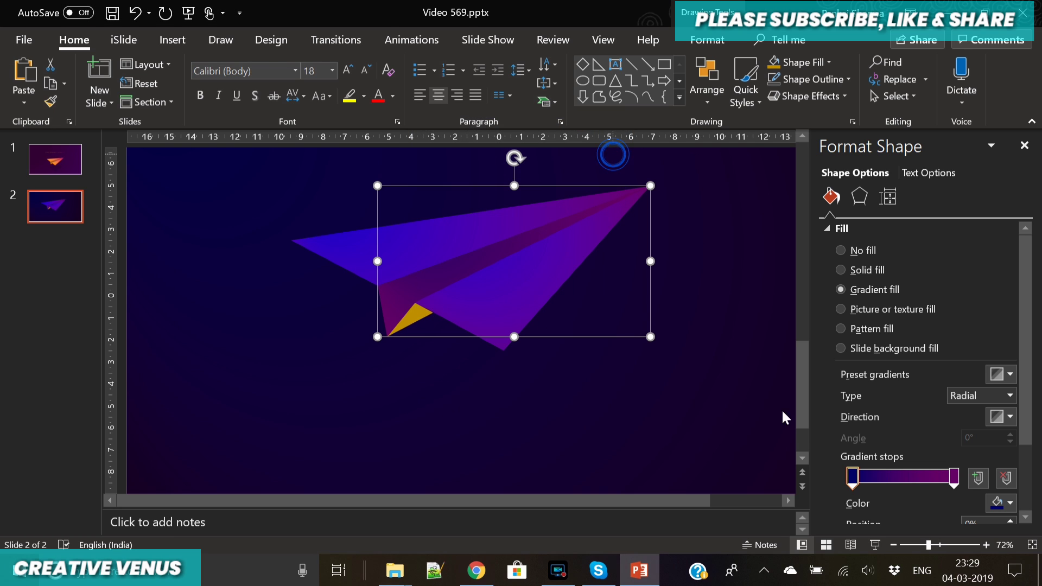
Step: Set the fold gradient's last stop to a darker purple
left_click(953, 477)
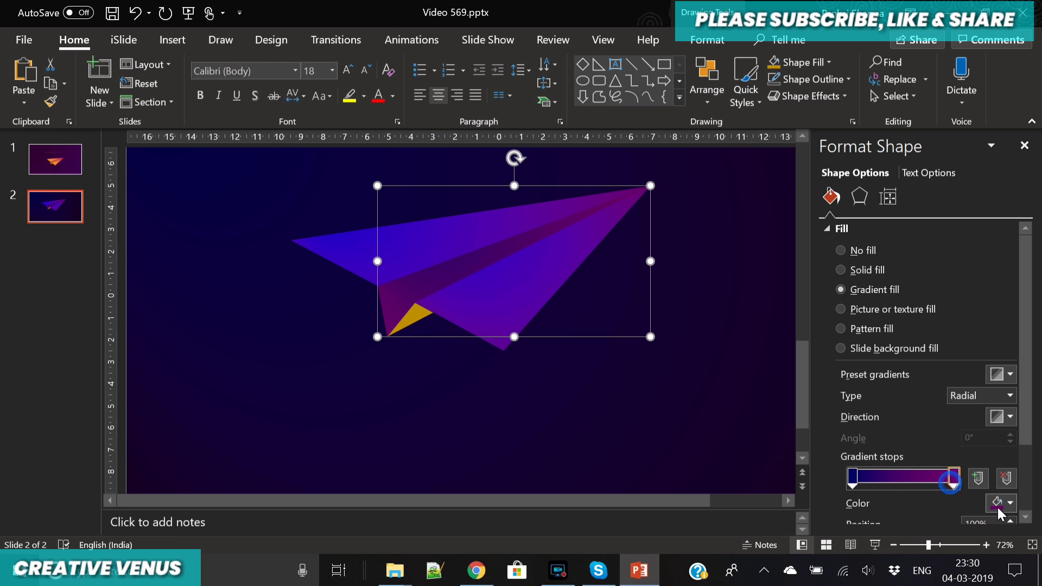
left_click(1002, 503)
left_click(971, 467)
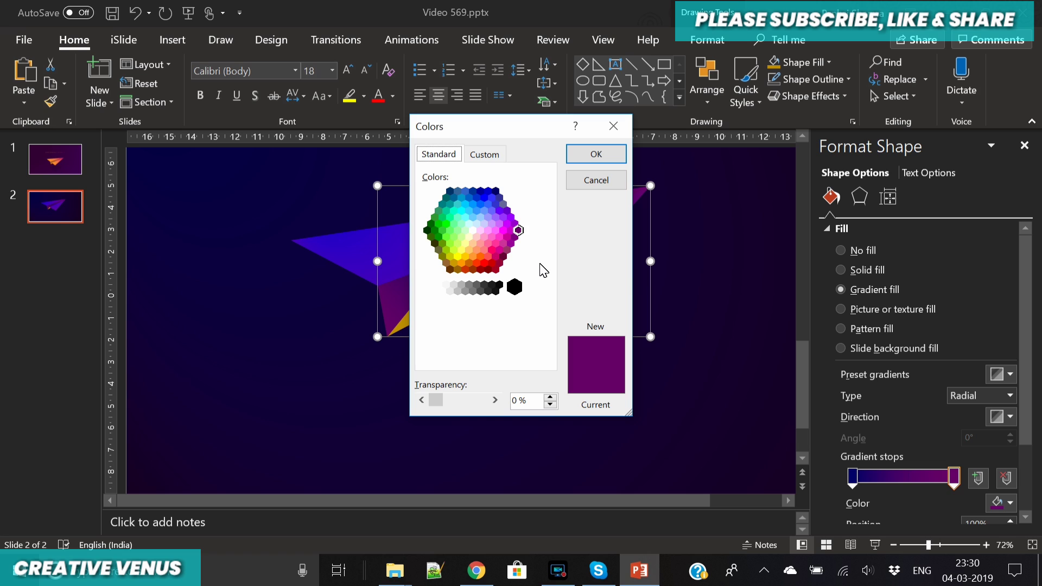
left_click(483, 155)
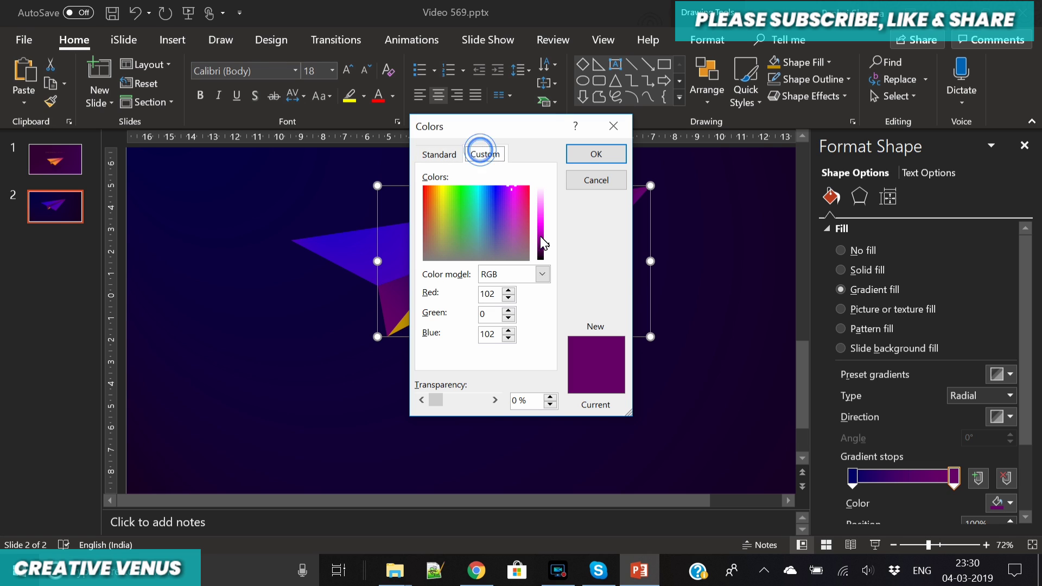
left_click(547, 246)
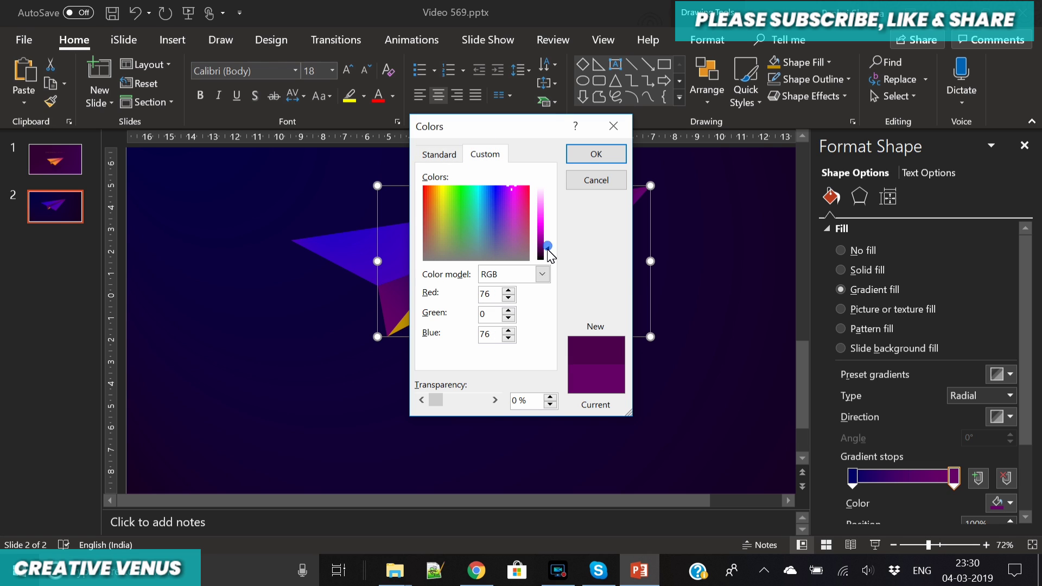
left_click(596, 155)
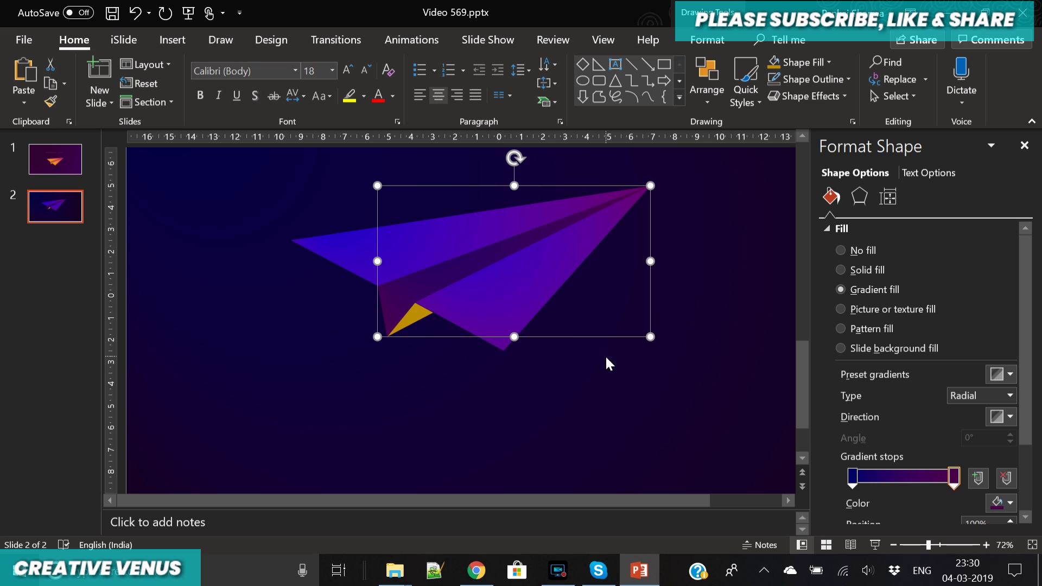
Step: Recolour the small yellow triangle with the recent dark purple
left_click(418, 320)
left_click(996, 374)
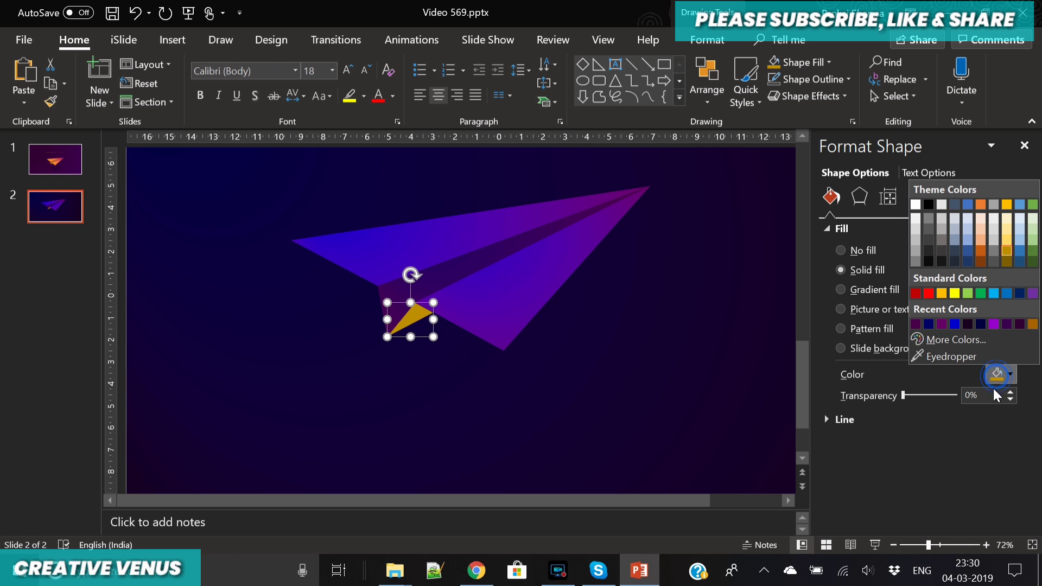
left_click(954, 324)
left_click(660, 372)
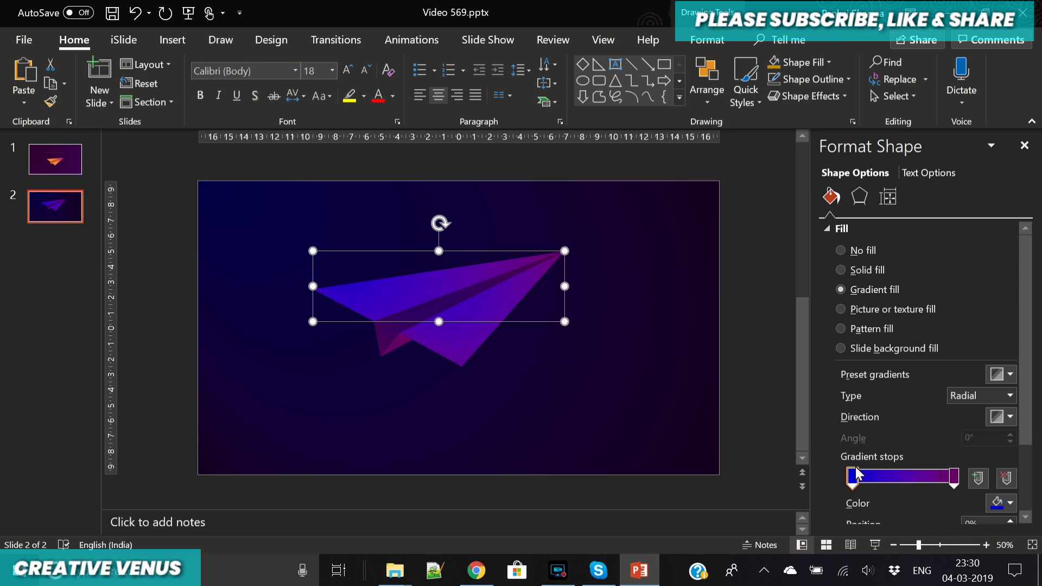
left_click(852, 477)
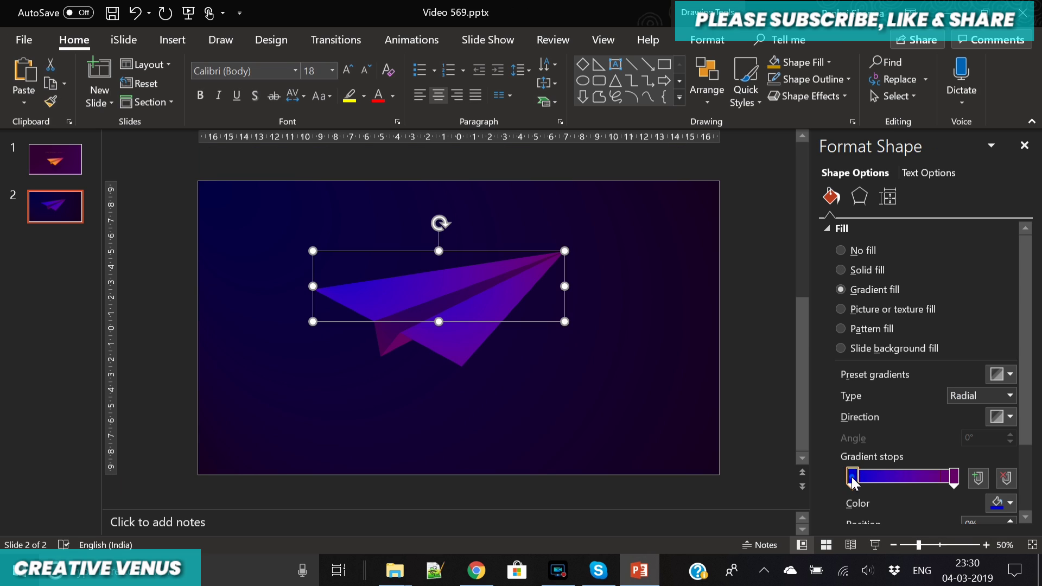
Step: Make the wing's first gradient stop orange and the lower wing's first stop brownish orange
left_click(998, 504)
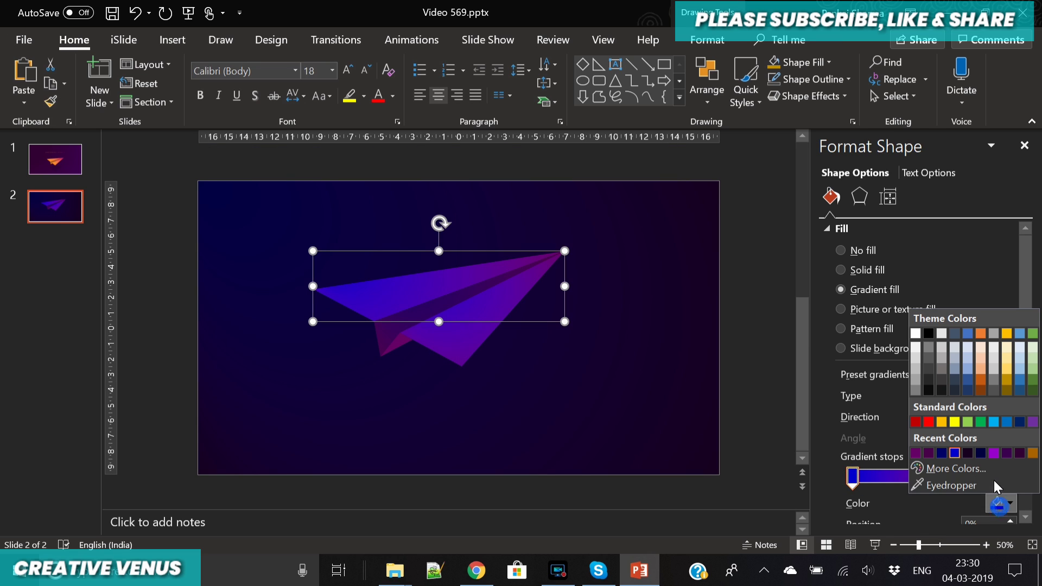
left_click(1032, 454)
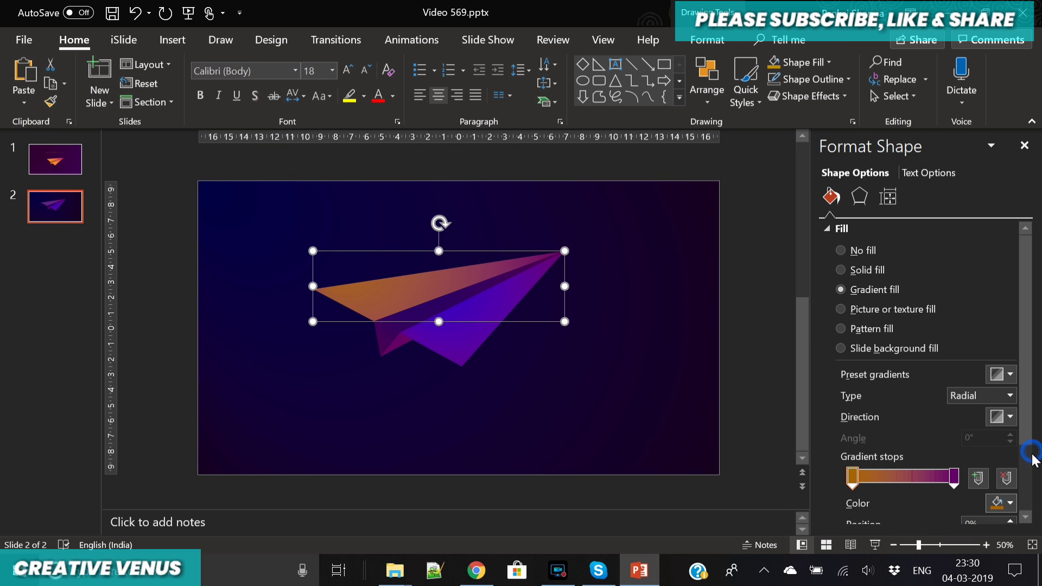
left_click(458, 340)
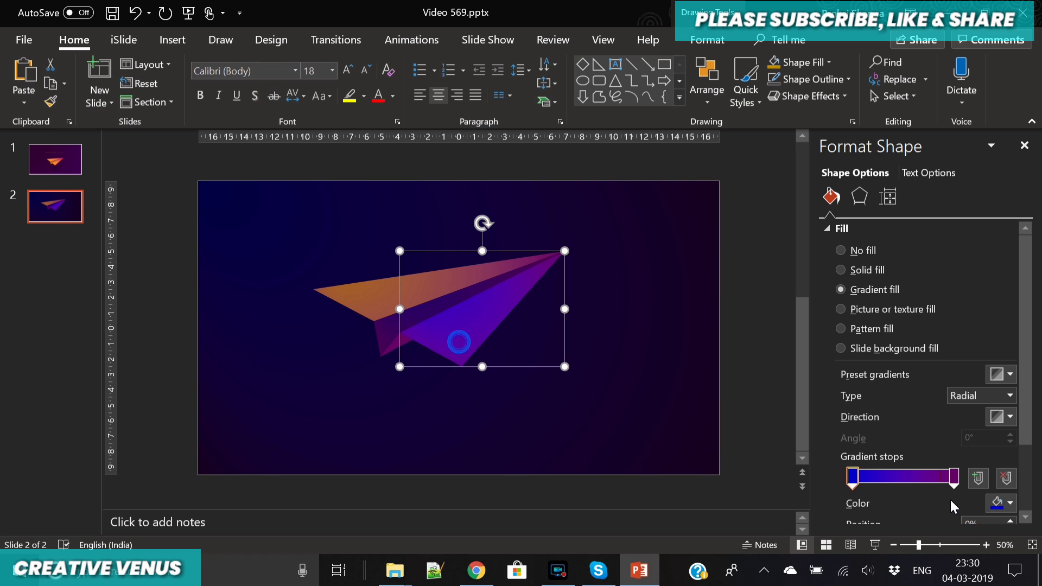
left_click(1009, 503)
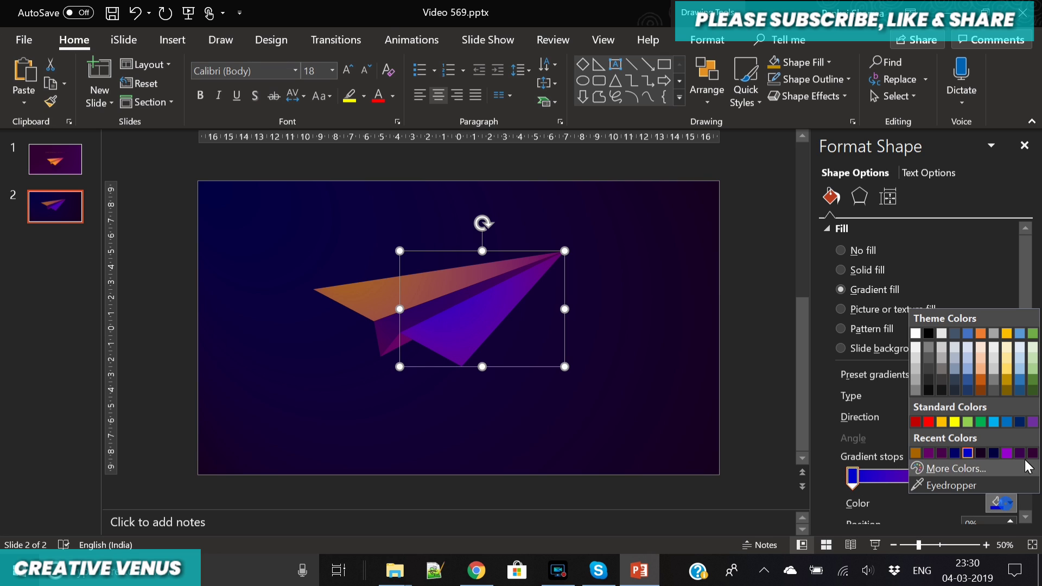
left_click(917, 455)
Step: Give the inner fold's first gradient stop the same brownish orange
left_click(393, 329)
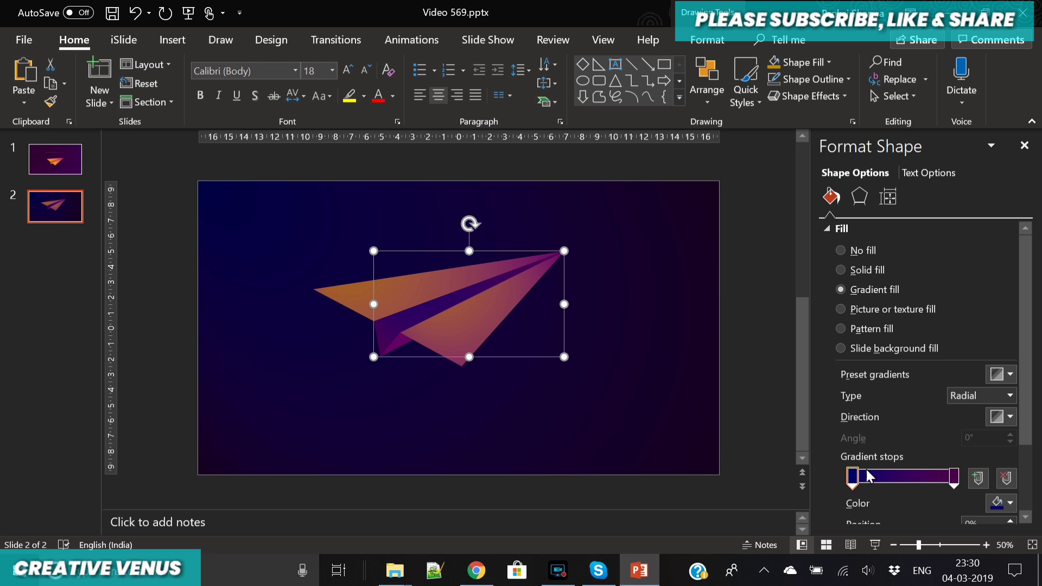
left_click(1011, 505)
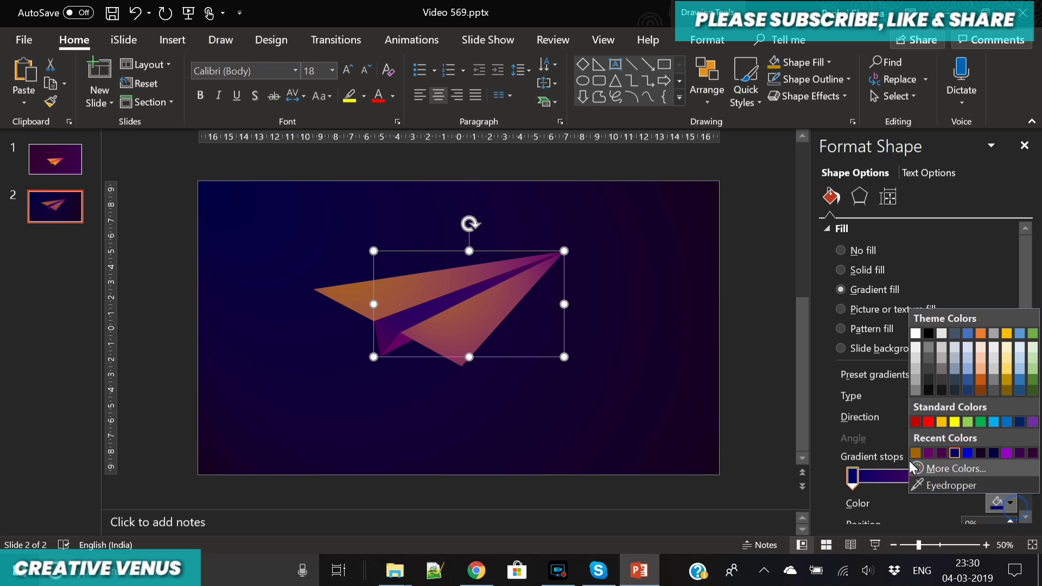
left_click(915, 455)
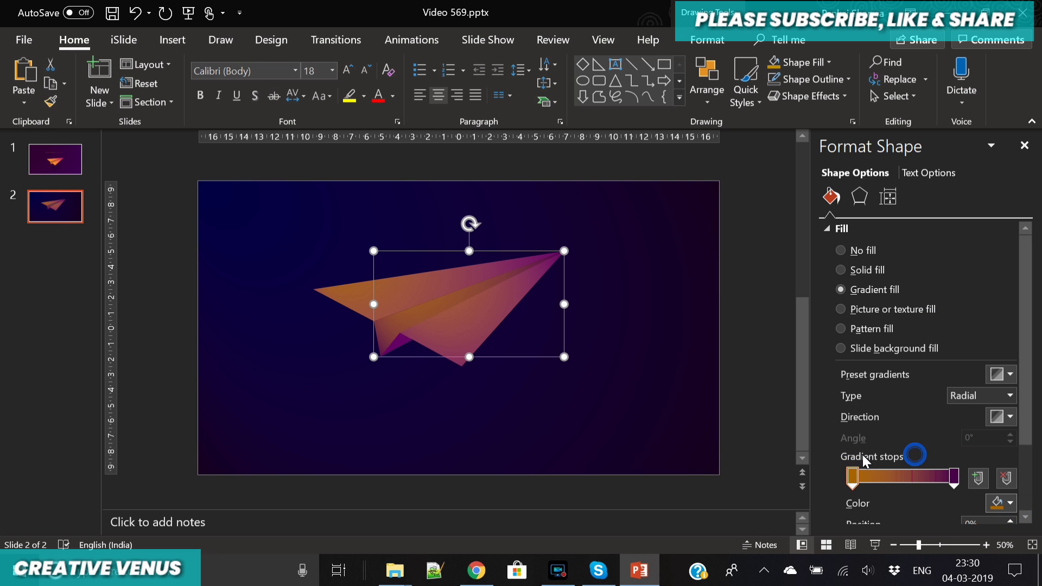
left_click(1010, 503)
left_click(953, 468)
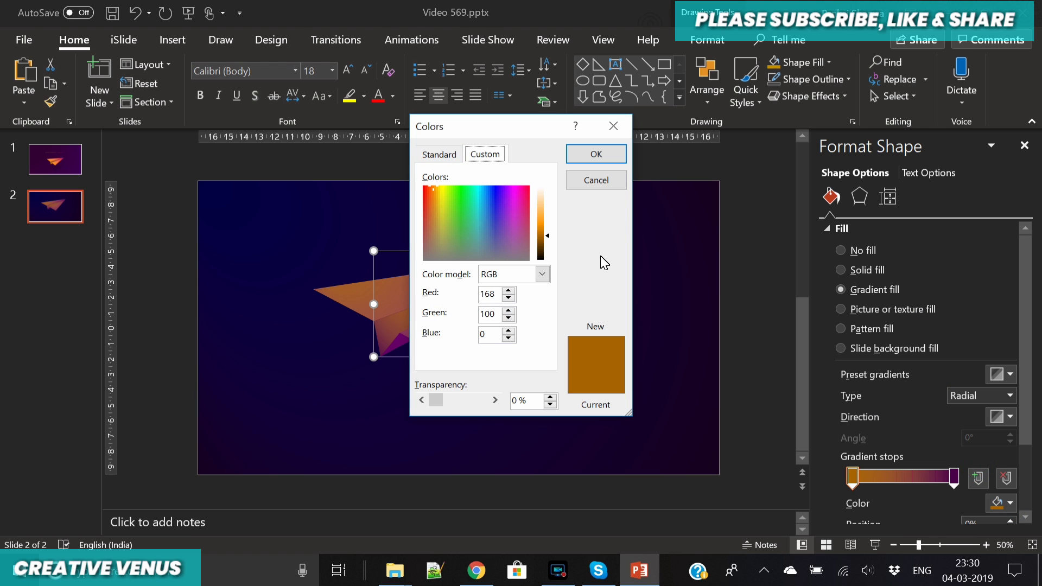
left_click(599, 179)
Step: Change the upper wing's first gradient stop to a bright standard orange
left_click(348, 301)
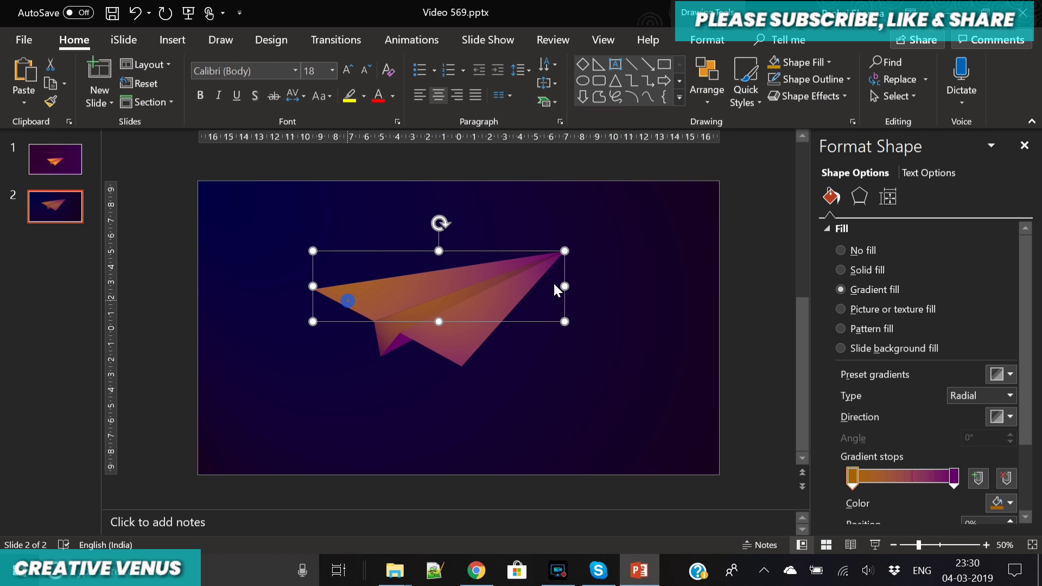
left_click(1008, 503)
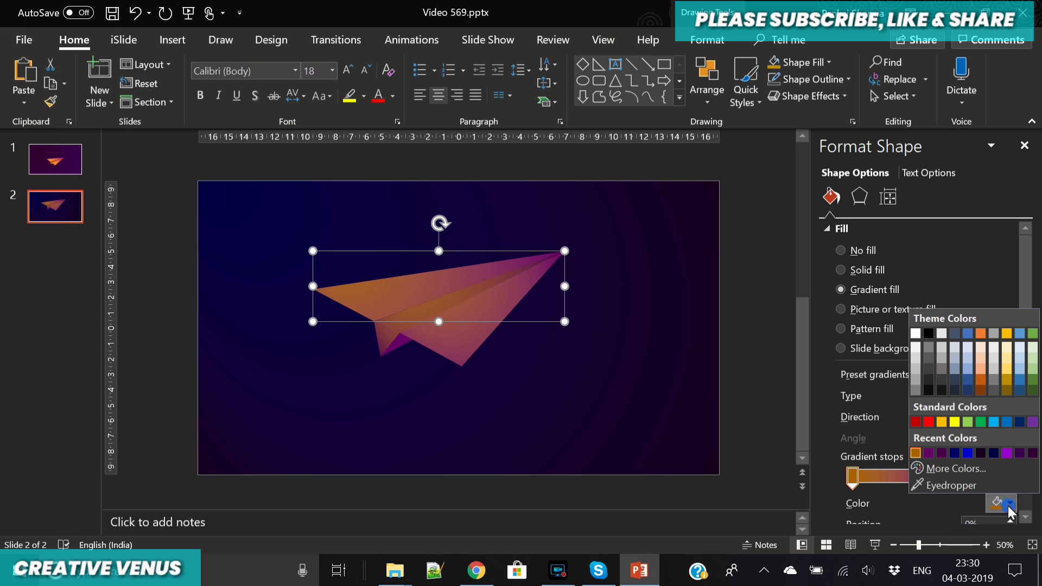
left_click(953, 470)
left_click(438, 154)
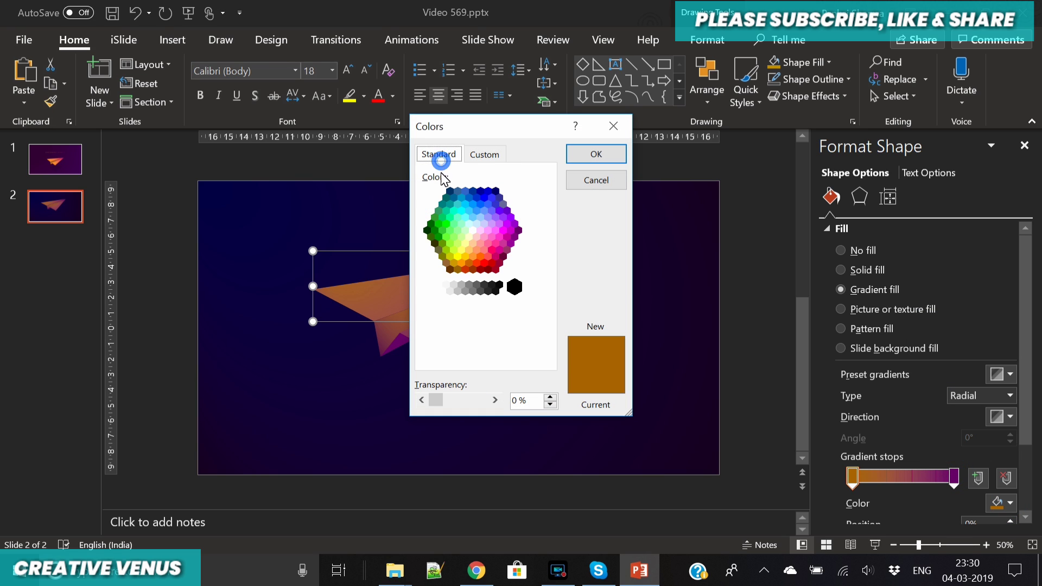
left_click(461, 264)
left_click(604, 154)
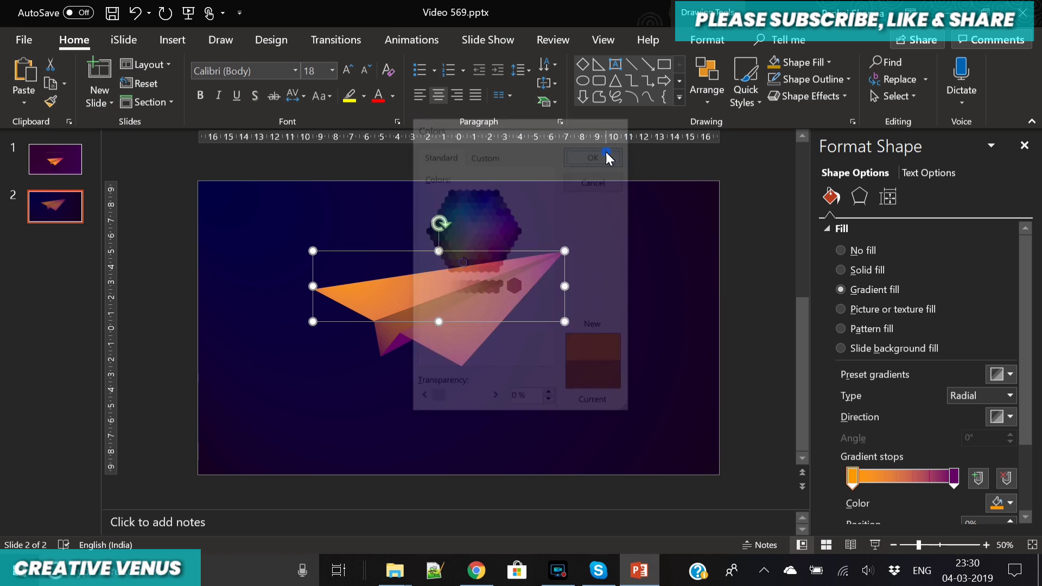
Step: Apply that bright orange to the lower piece's first gradient stop
left_click(451, 344)
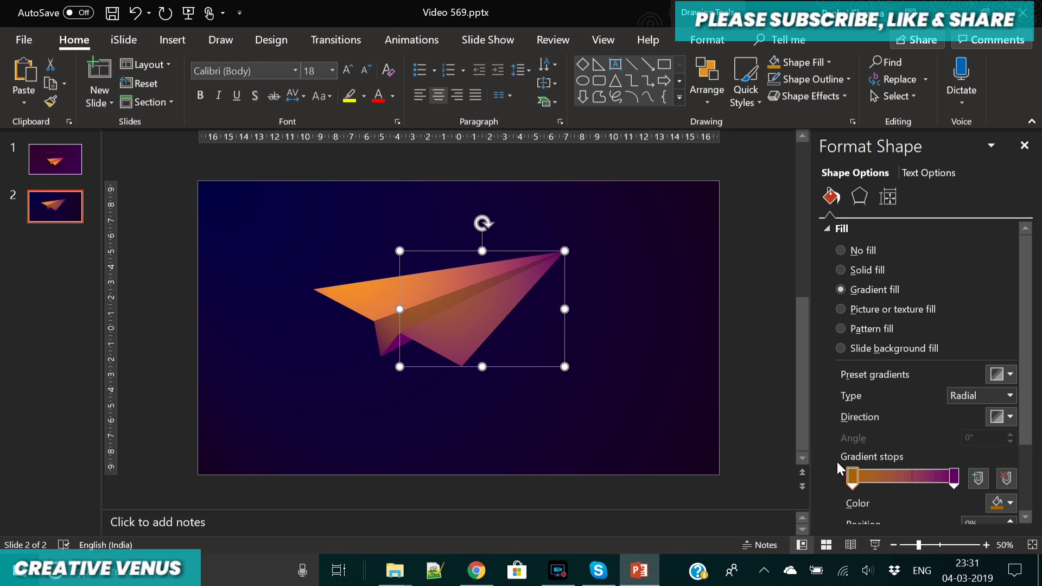
left_click(1001, 503)
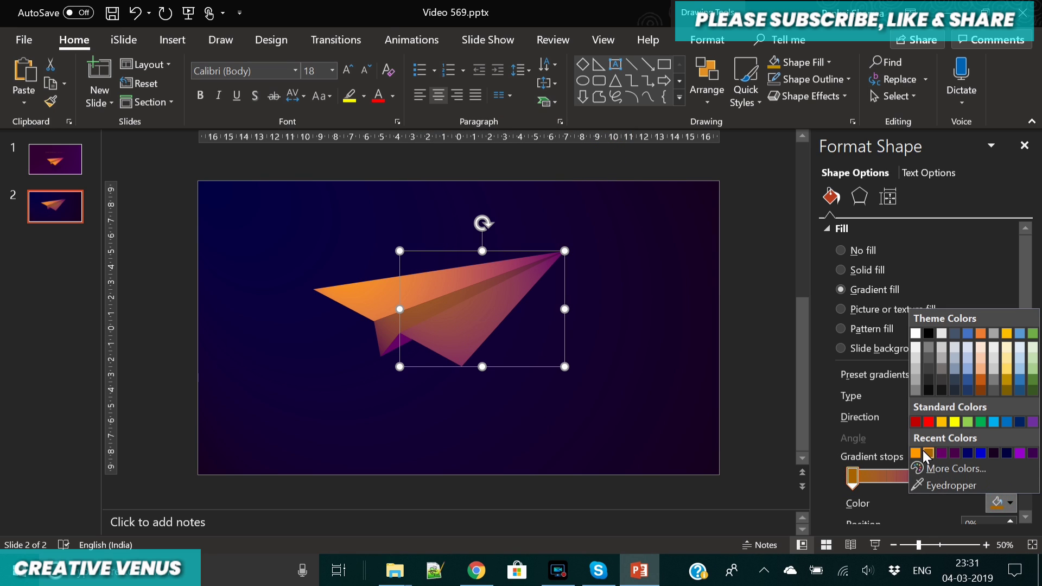
left_click(916, 456)
left_click(515, 398)
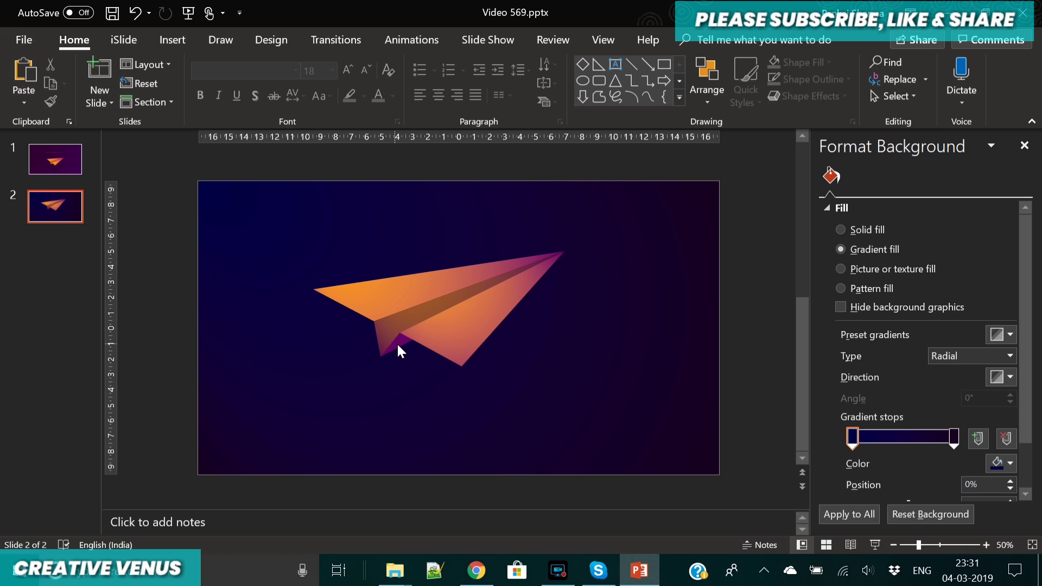
Step: Fill the small tail piece with the recent orange, then select every plane piece
left_click(398, 347)
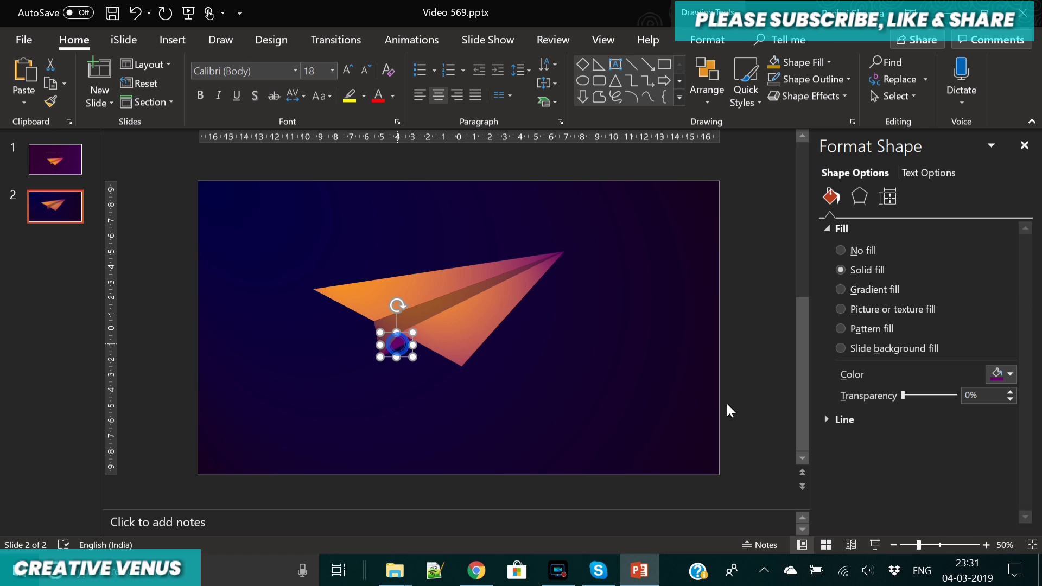
left_click(997, 373)
left_click(914, 325)
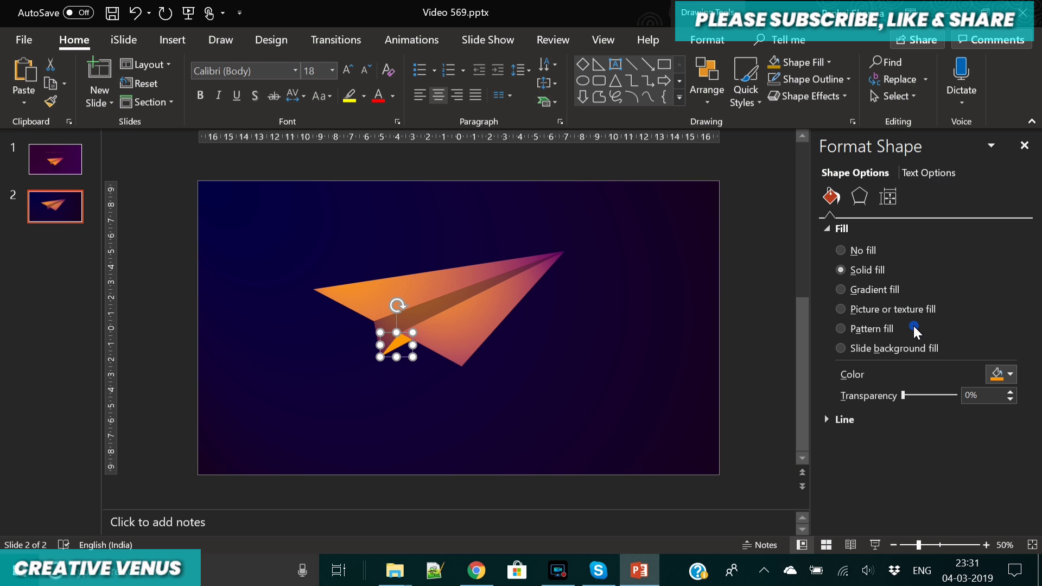
left_click(562, 395)
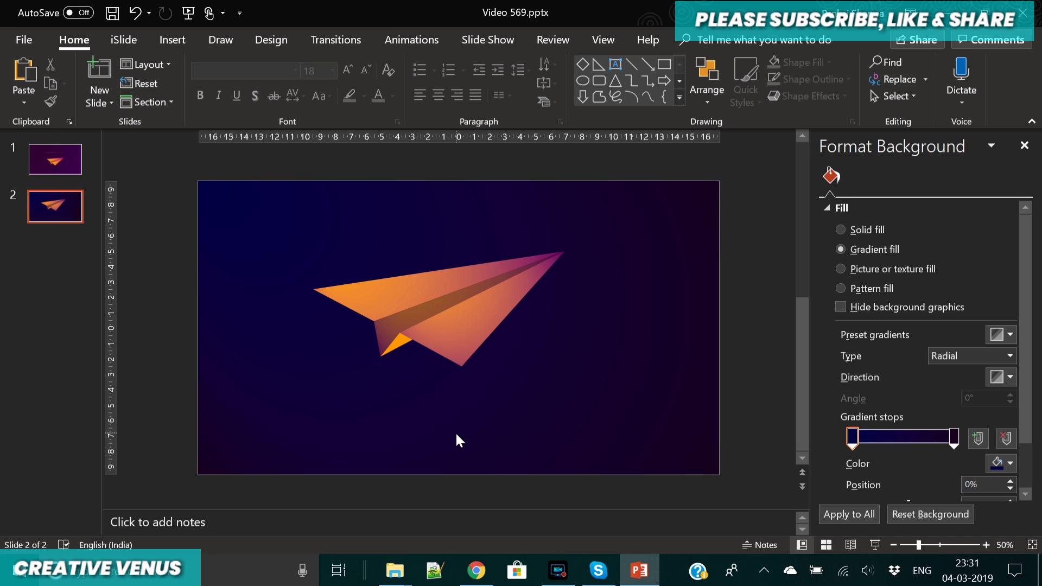
scroll(379, 402, "down", 2)
left_click_drag(222, 374, 581, 260)
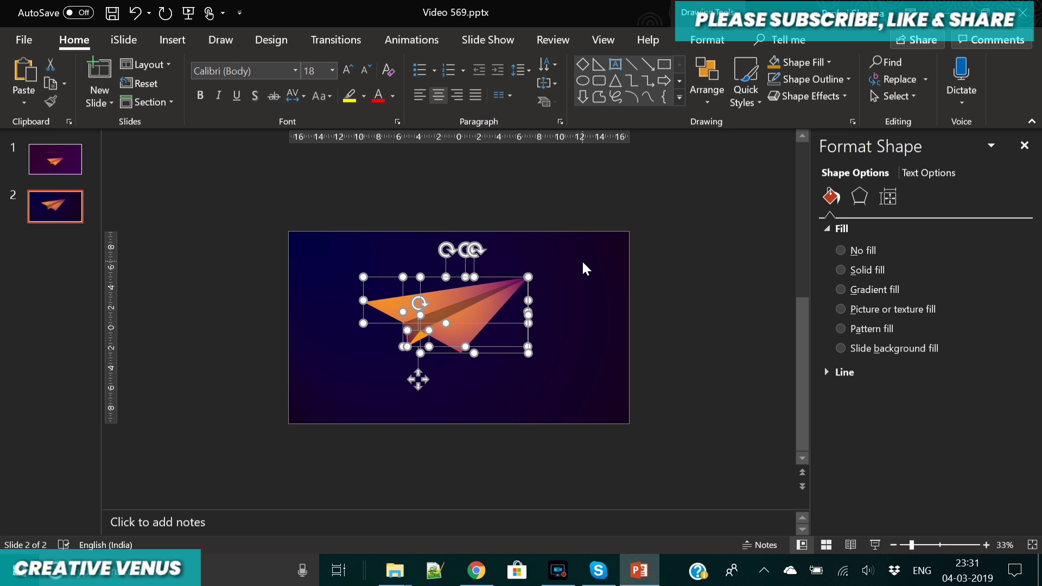
Step: Duplicate the paper plane and union the copy's pieces into one shape
left_click_drag(441, 306, 562, 363, "ctrl")
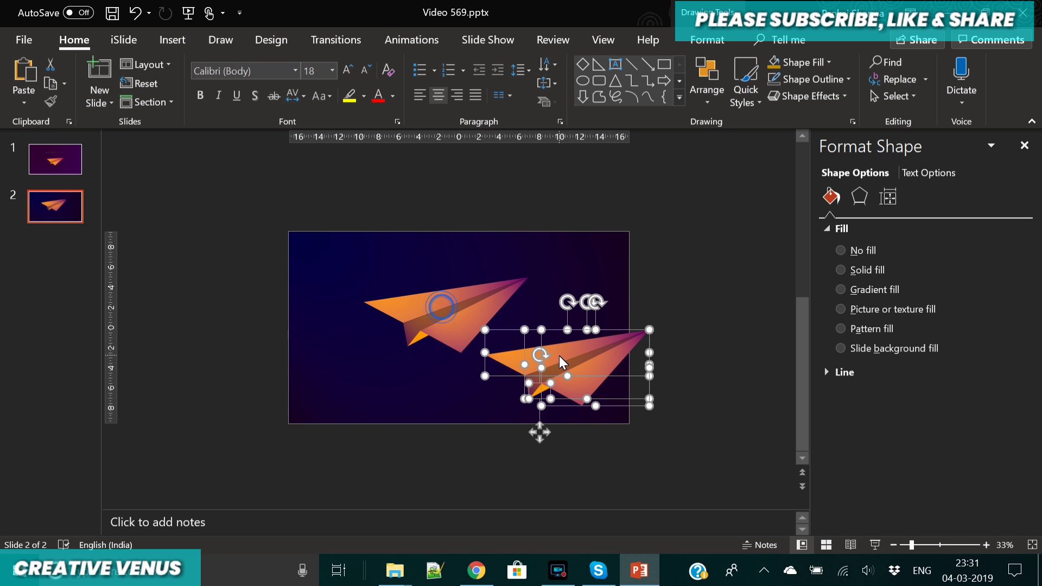
left_click(707, 40)
left_click(140, 96)
left_click(157, 115)
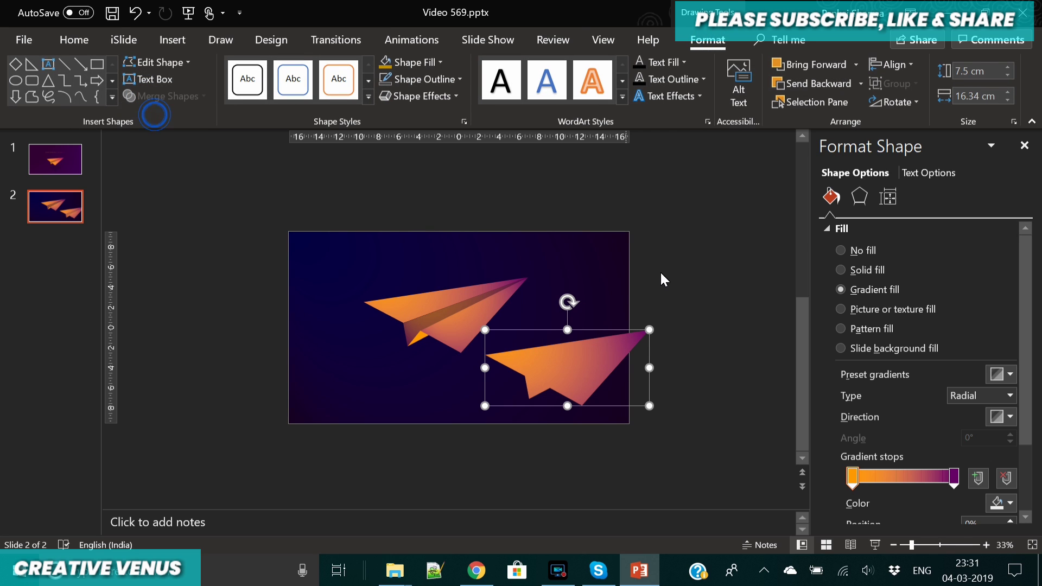
Step: Give the merged copy a solid black fill at 51% transparency
left_click(863, 270)
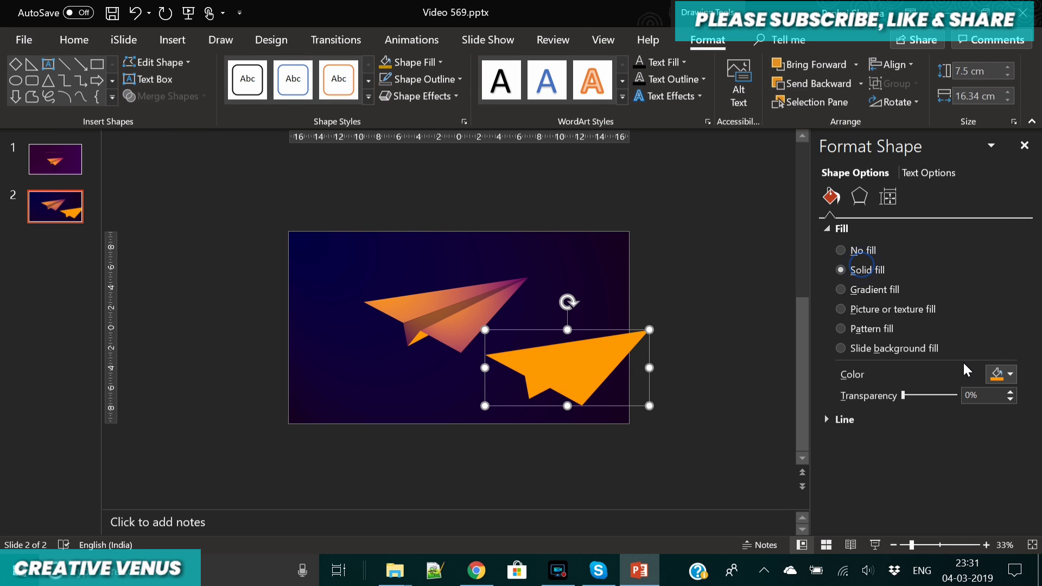
left_click_drag(903, 395, 949, 409)
left_click(1004, 373)
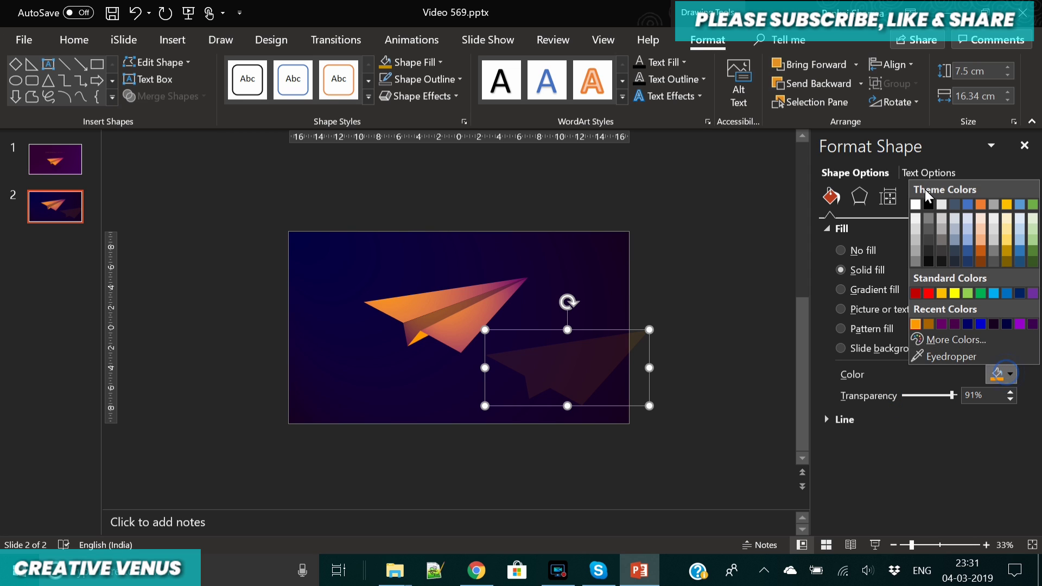
left_click(928, 204)
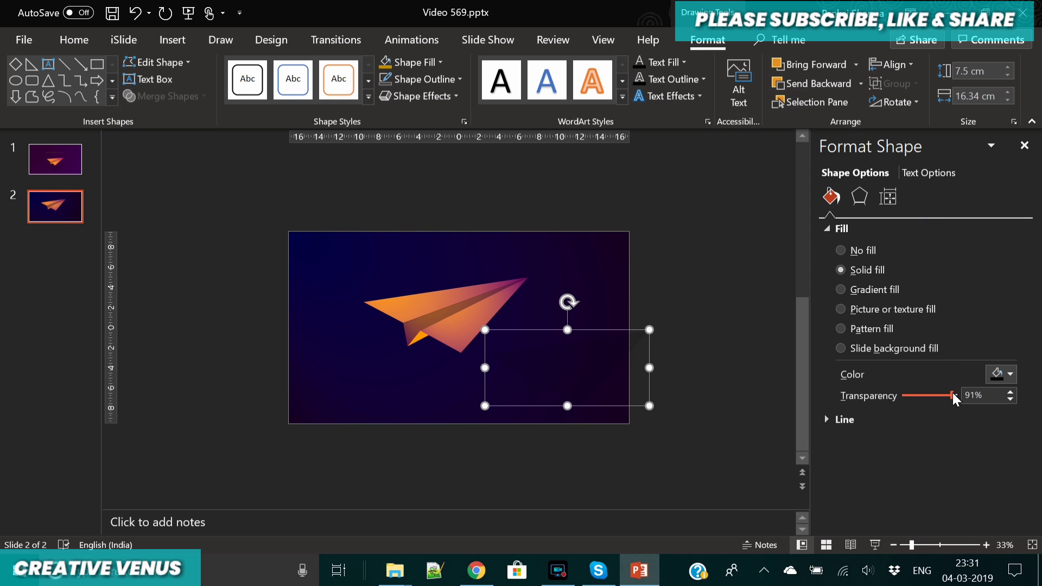
left_click_drag(955, 399, 930, 396)
Step: Give the shadow 8 pt soft edges, tuck it under the plane, and set 73% transparency
left_click(859, 199)
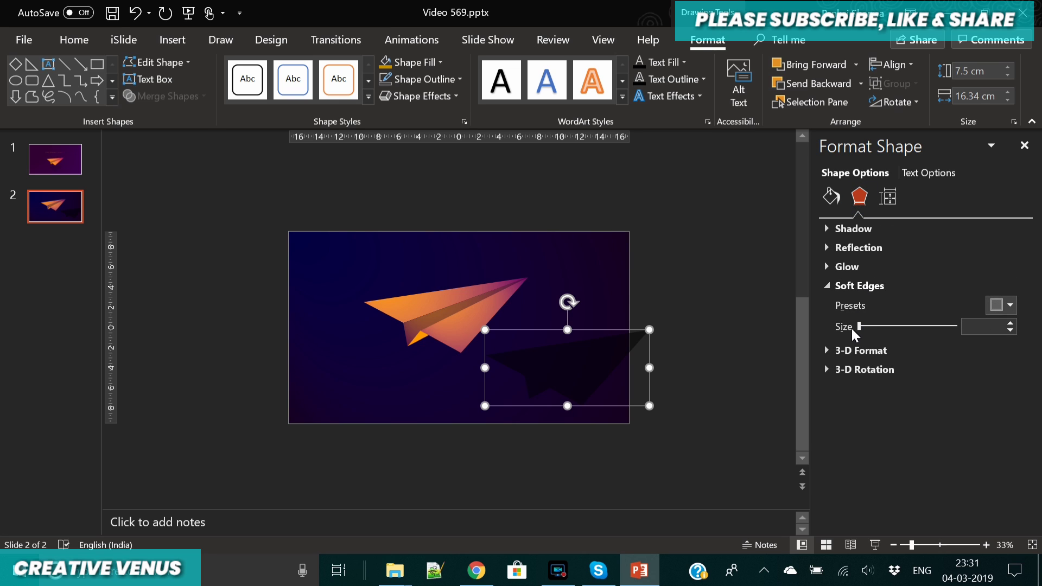
left_click_drag(858, 326, 863, 326)
left_click_drag(600, 363, 494, 373)
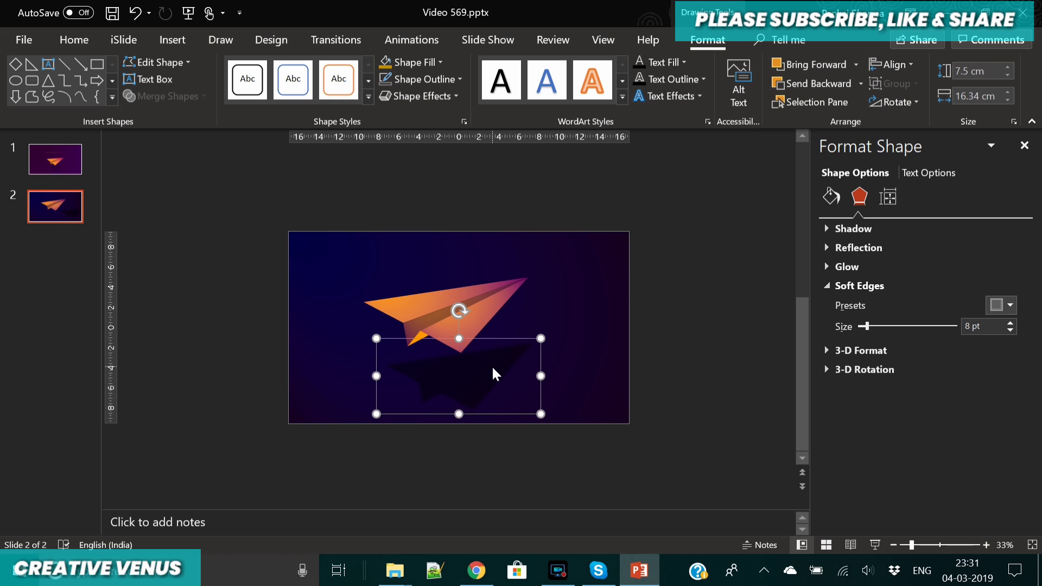
left_click(831, 196)
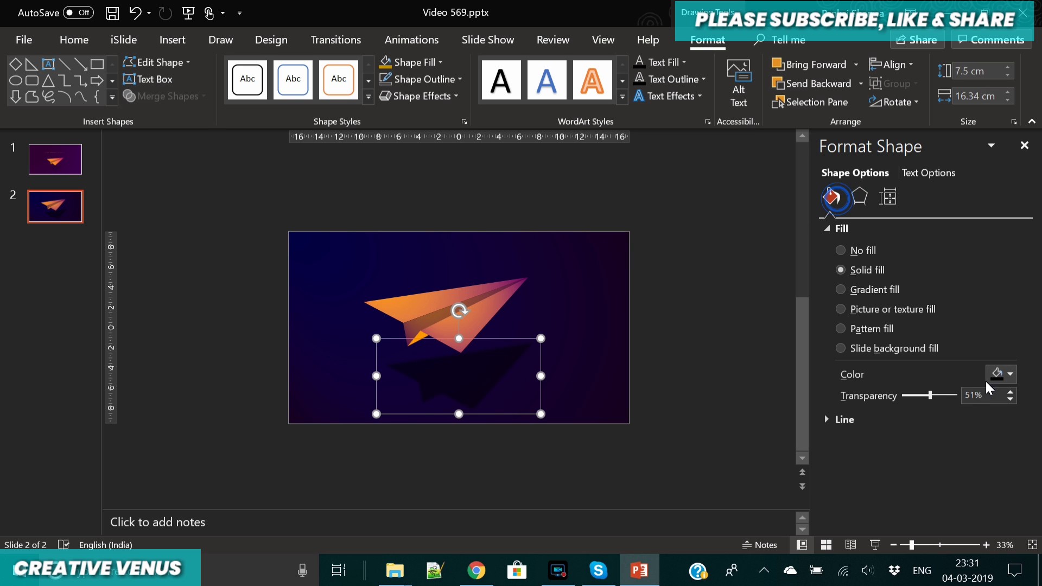
left_click_drag(930, 395, 943, 401)
left_click_drag(488, 383, 479, 380)
Step: Draw a text box across the top of the slide above the plane
right_click(481, 380)
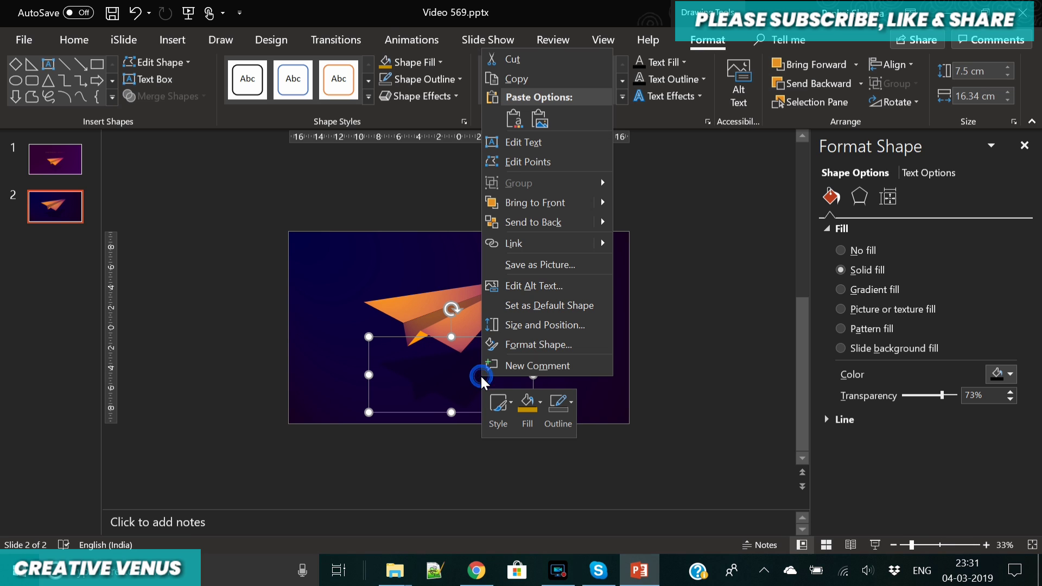
left_click(549, 226)
left_click(400, 532)
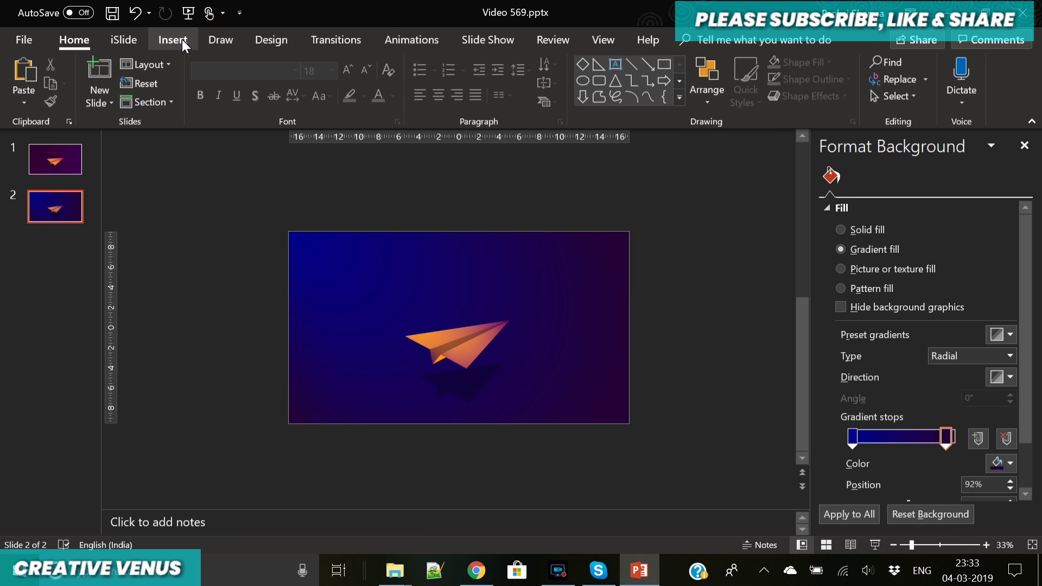
left_click(181, 39)
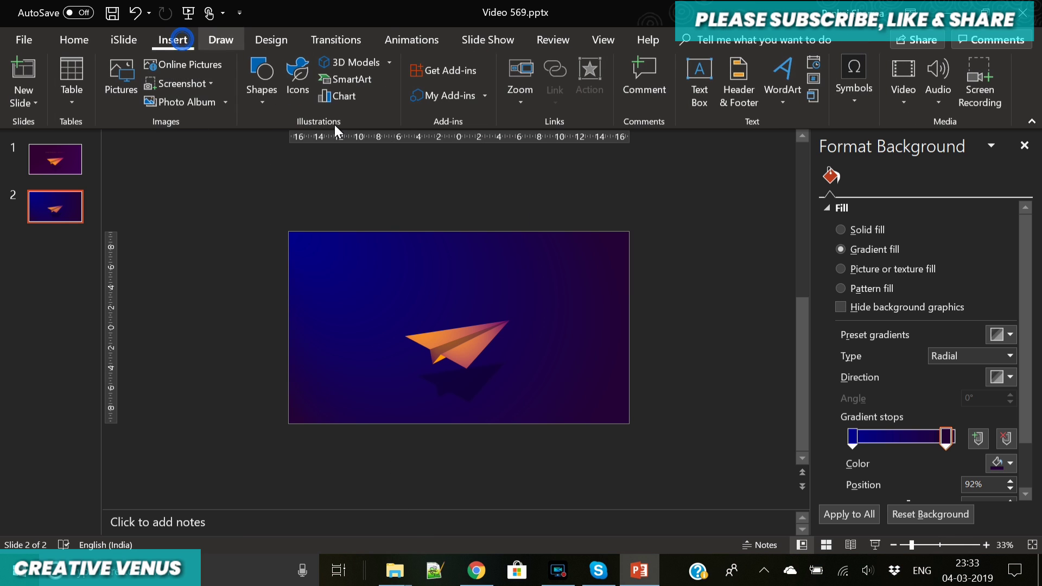
left_click(261, 102)
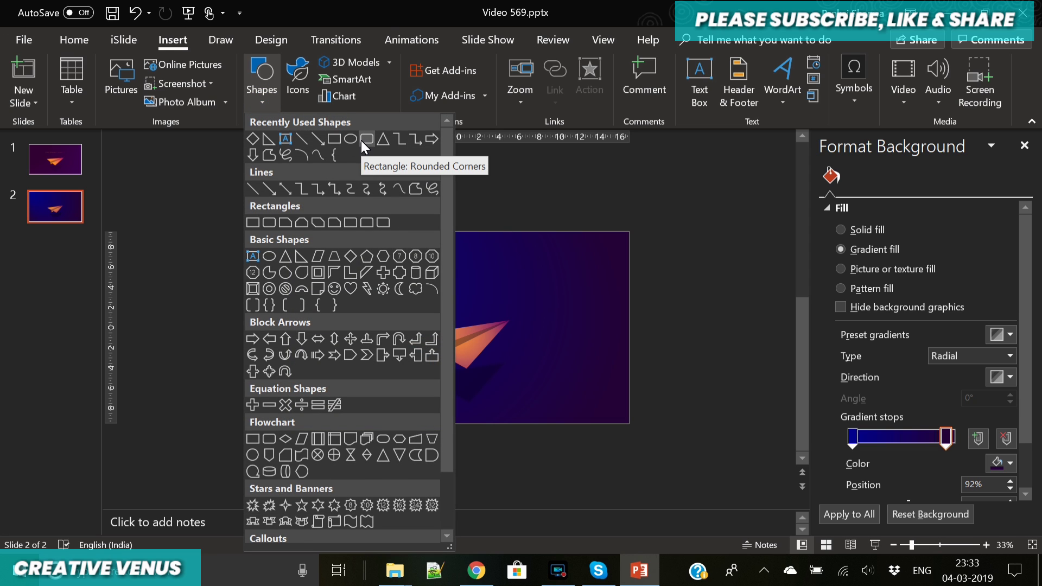
left_click(699, 81)
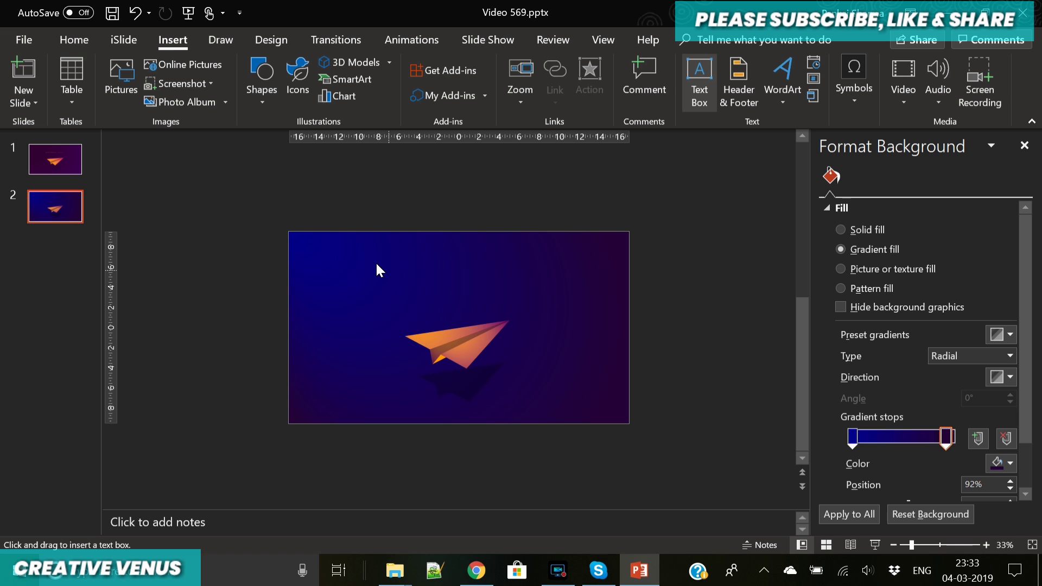
left_click_drag(352, 254, 577, 280)
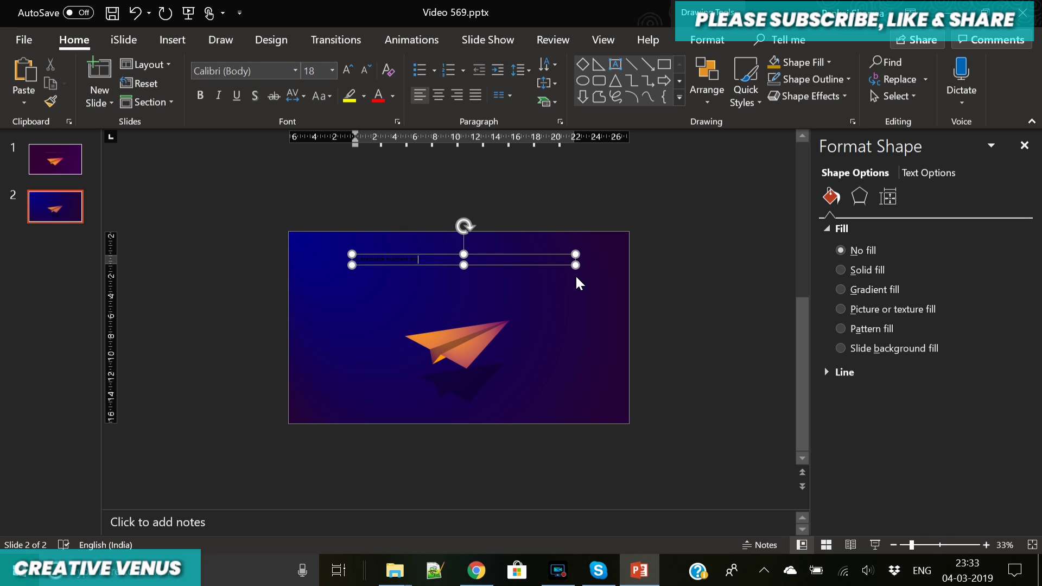
Step: Set the text box's text to Poppins, UPPERCASE, with Very Loose character spacing
key("ctrl+a")
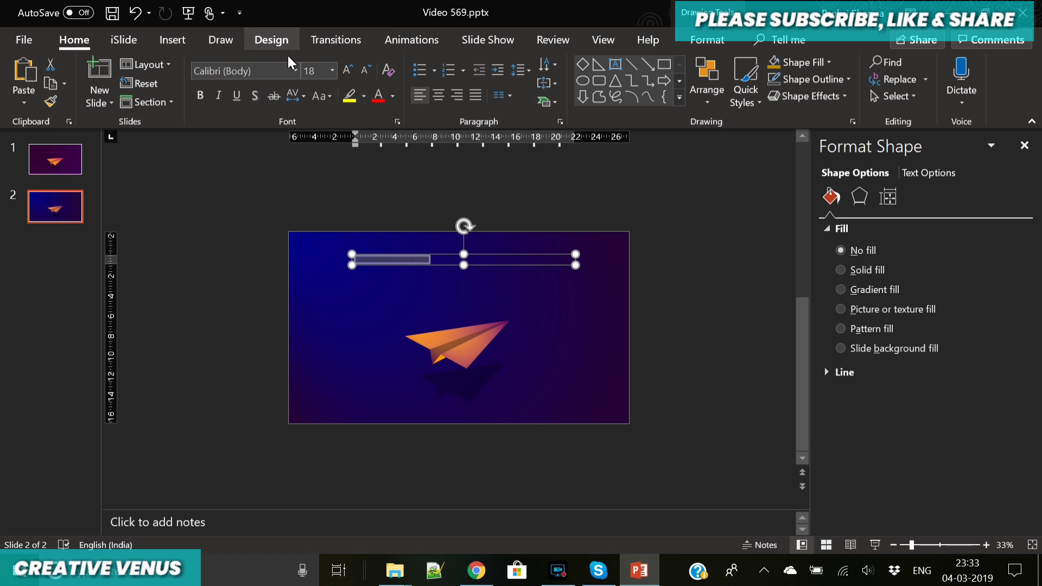
left_click(273, 75)
type("Poppins")
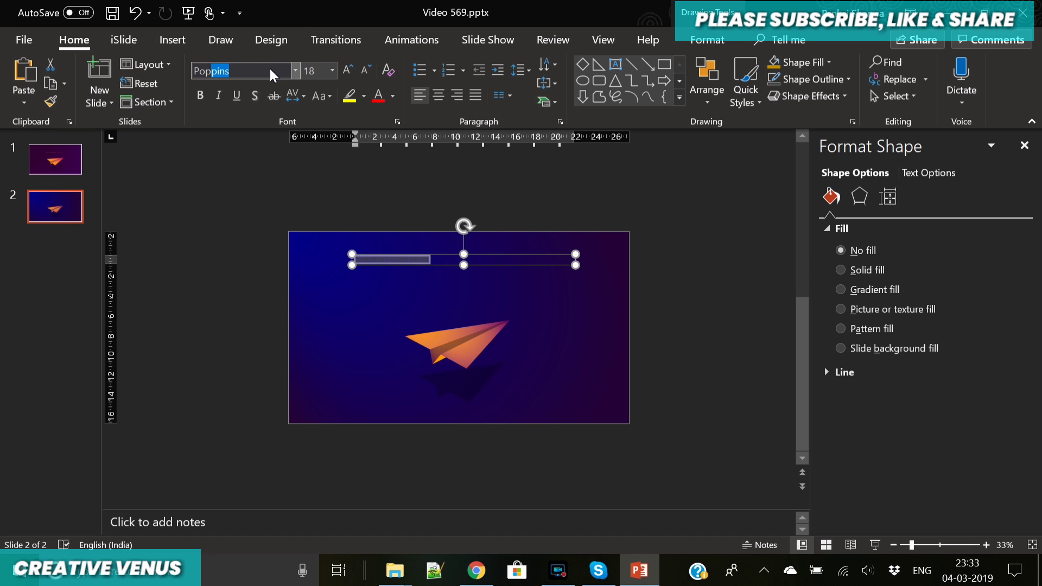
key("Return")
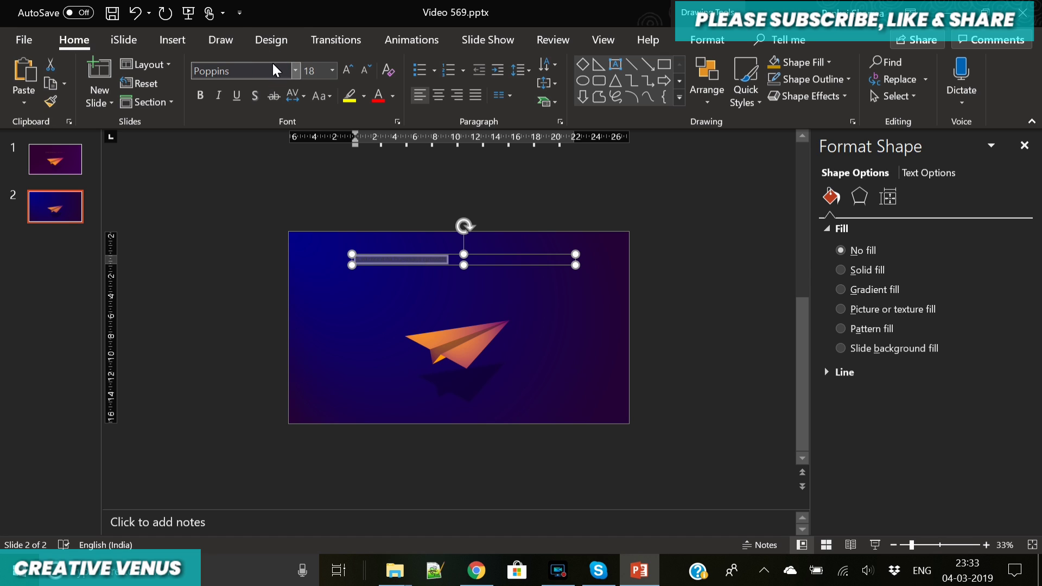
left_click(324, 96)
left_click(336, 151)
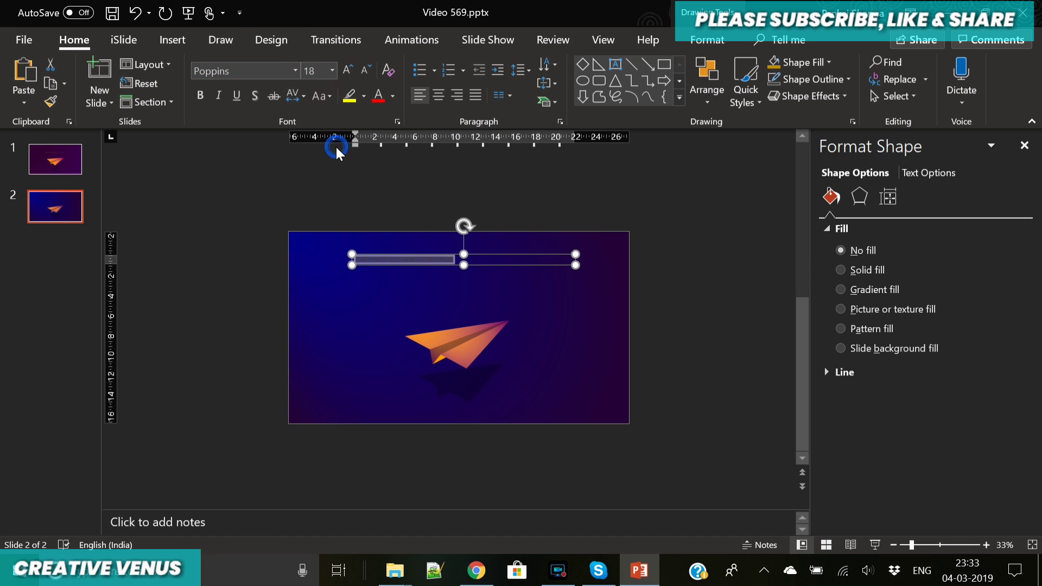
left_click(296, 96)
left_click(323, 186)
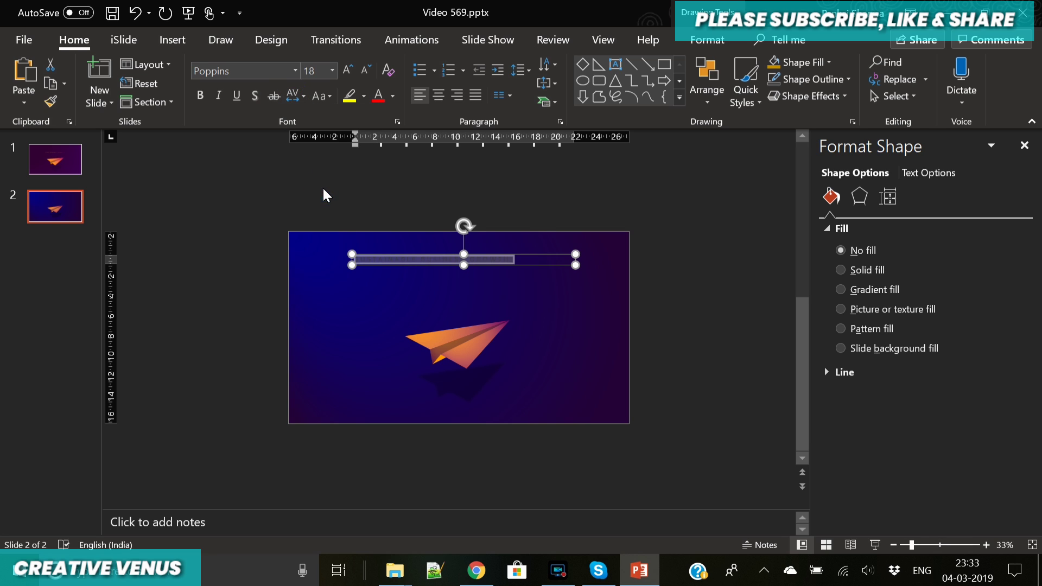
left_click(926, 173)
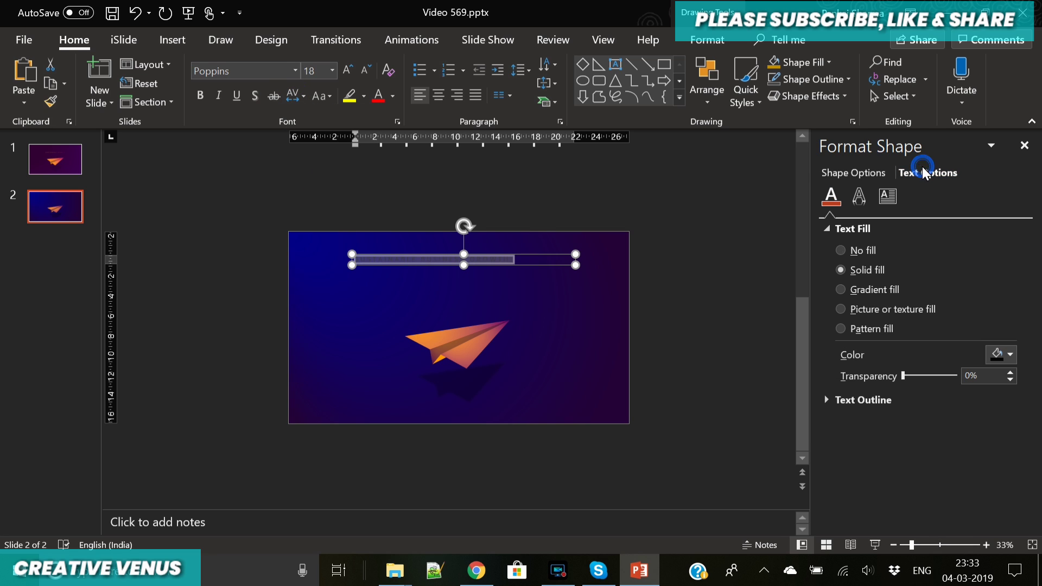
Step: Give the title text a linear 45° gradient fill ending in orange
left_click(878, 292)
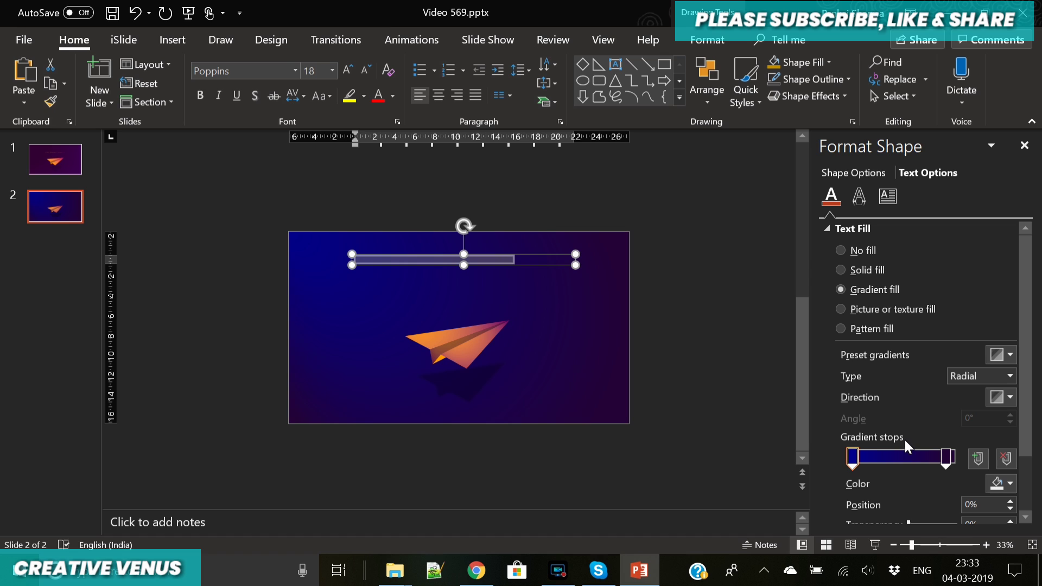
left_click(943, 466)
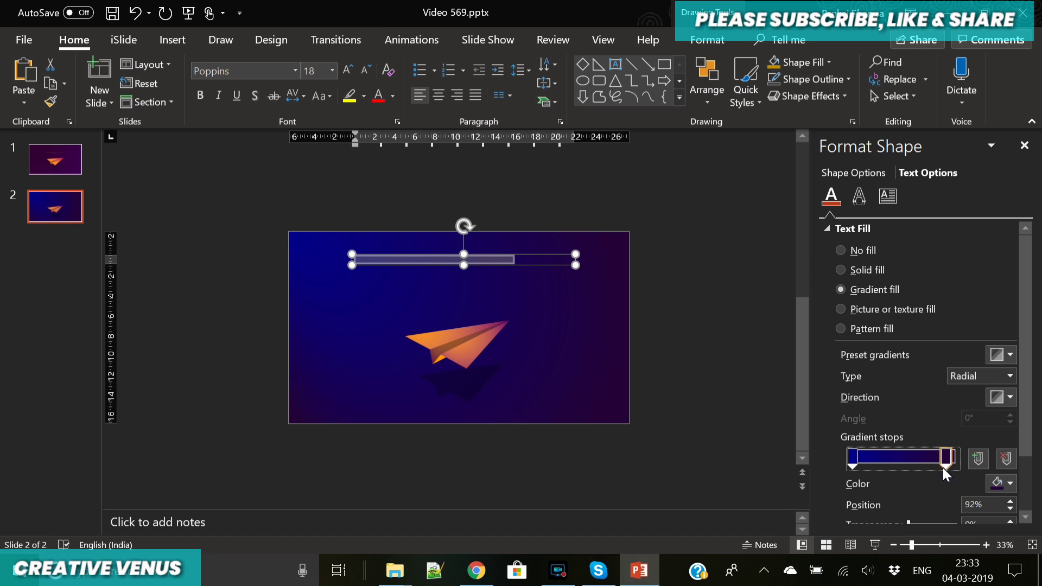
left_click(1003, 482)
left_click(966, 432)
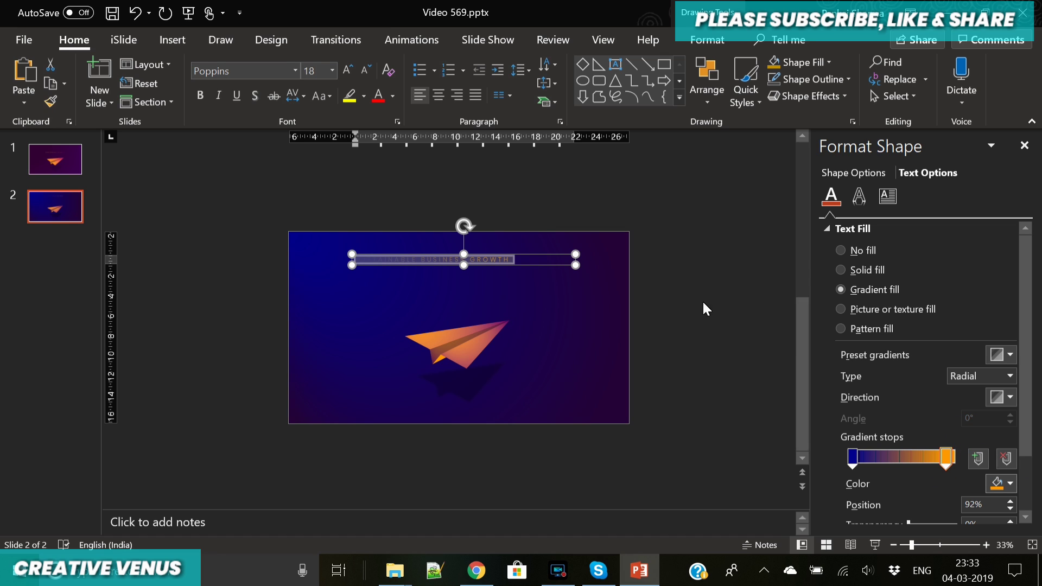
left_click(1009, 376)
left_click(987, 391)
left_click(1009, 399)
left_click(963, 415)
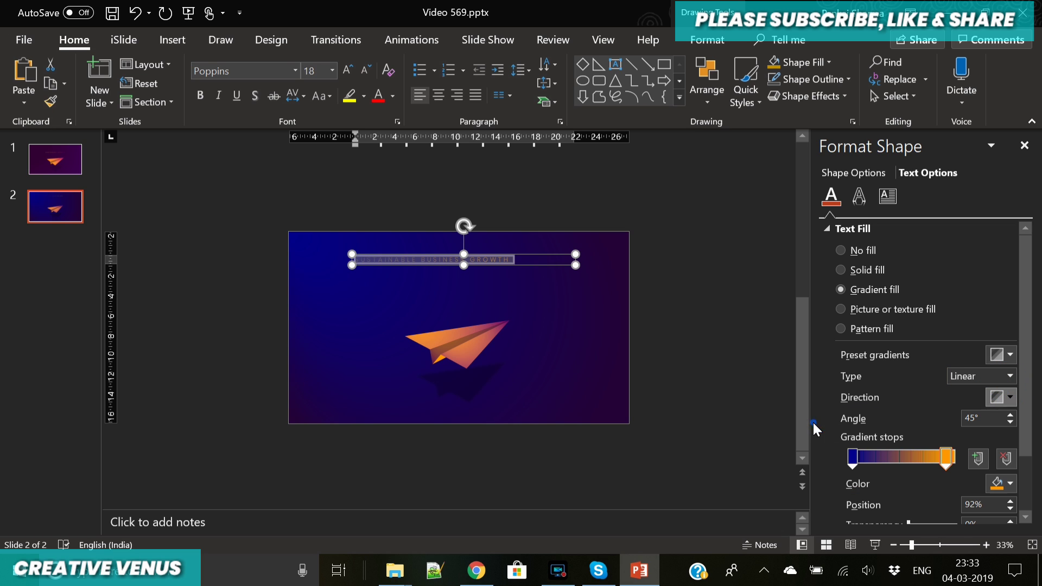
left_click(681, 334)
Step: Brighten the blue of the title gradient's first stop using the custom colour picker
left_click(468, 258)
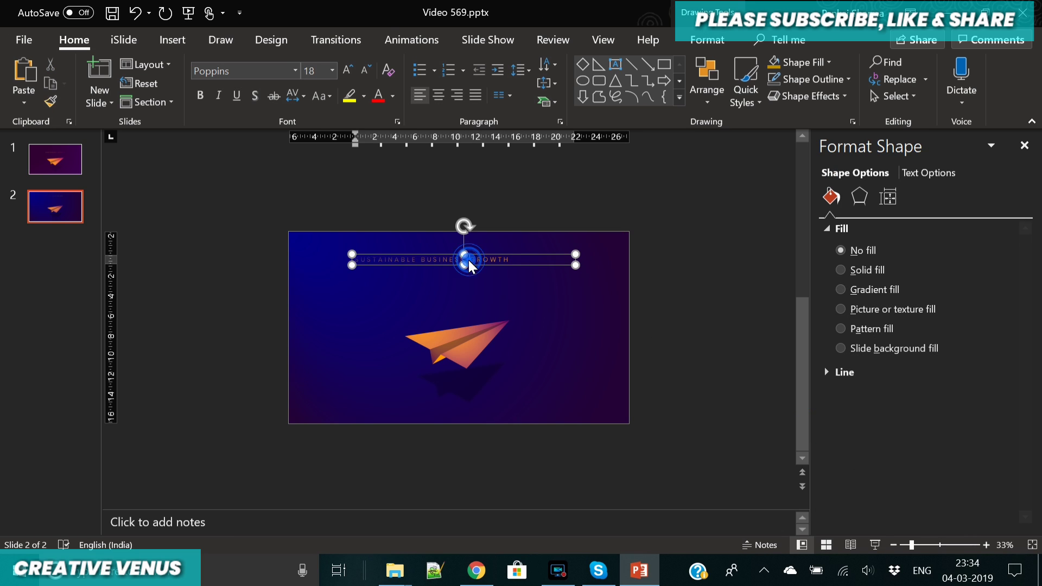
left_click(920, 179)
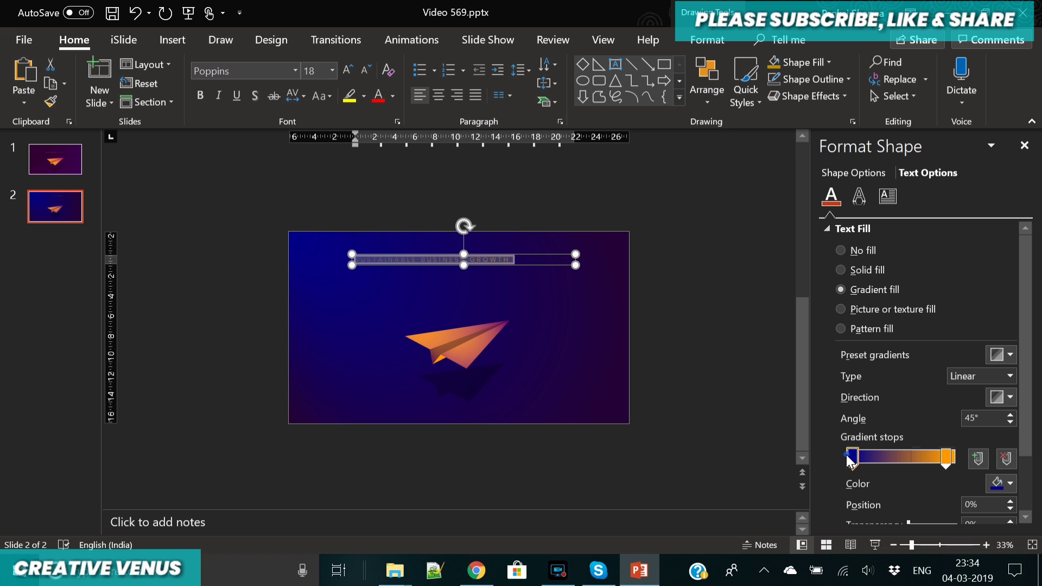
left_click(999, 482)
left_click(955, 449)
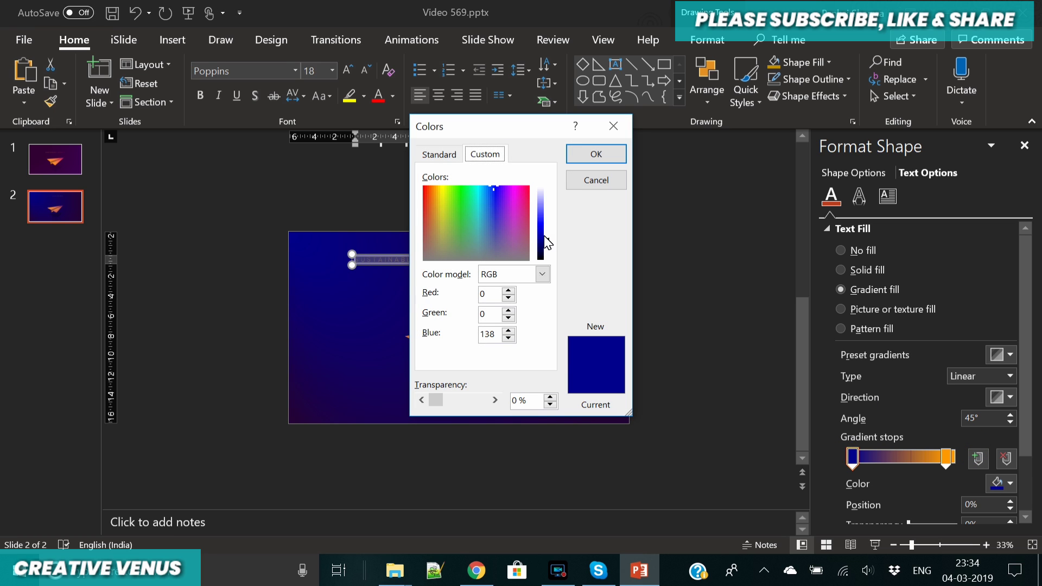
left_click_drag(545, 235, 547, 215)
left_click(608, 158)
left_click(682, 237)
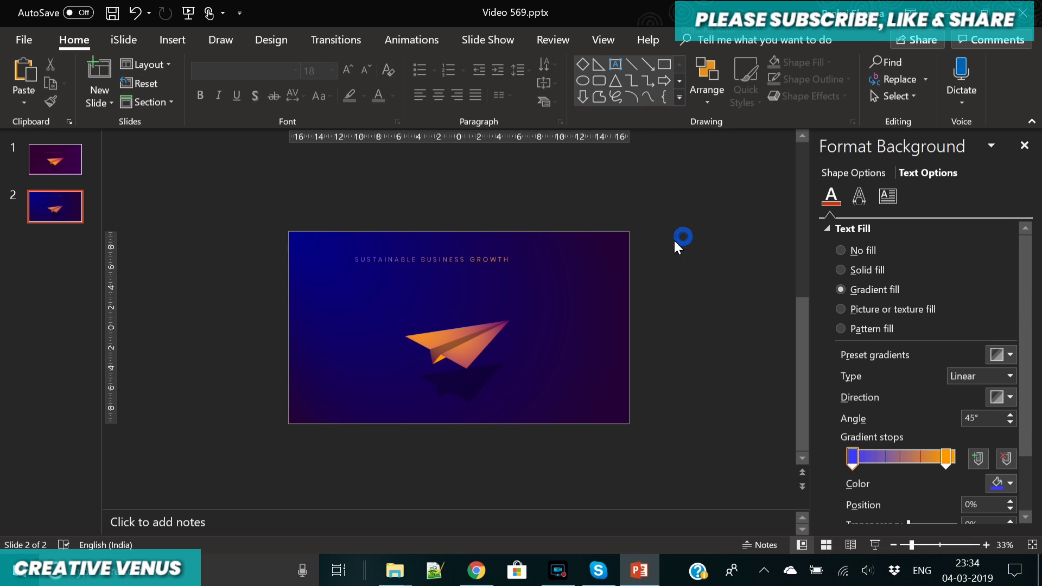
left_click(460, 266)
Step: Centre the SUSTAINABLE BUSINESS GROWTH title and set it in 28 pt Poppins Light
triple_click(460, 263)
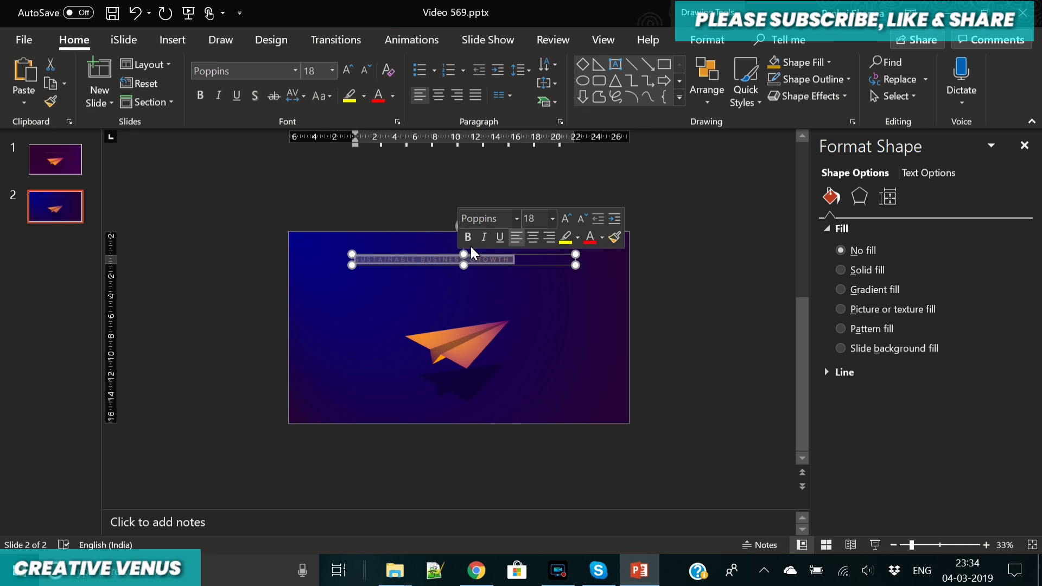
left_click(438, 95)
left_click(921, 545)
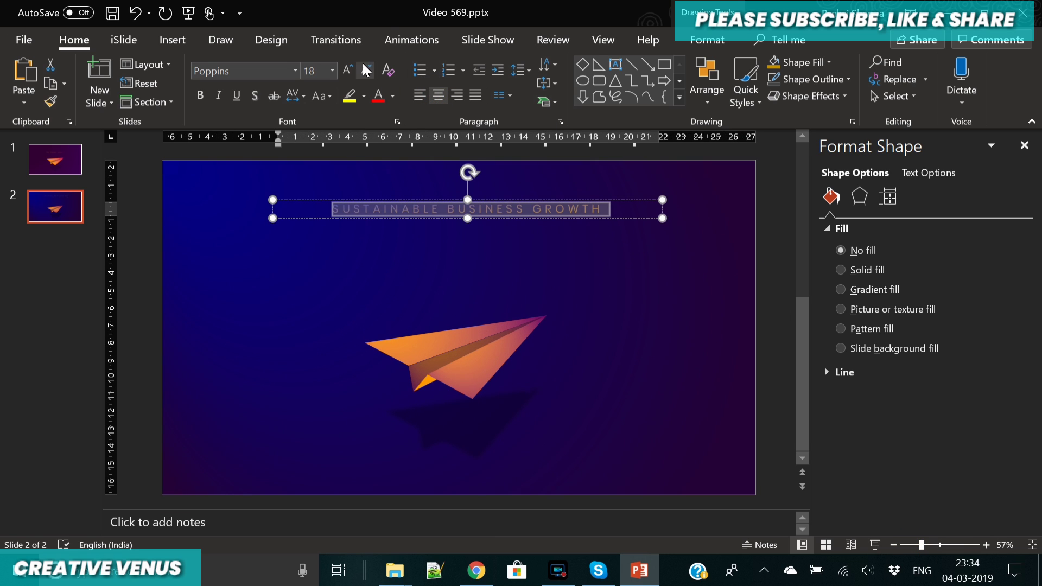
left_click(348, 69)
left_click(348, 70)
left_click(348, 69)
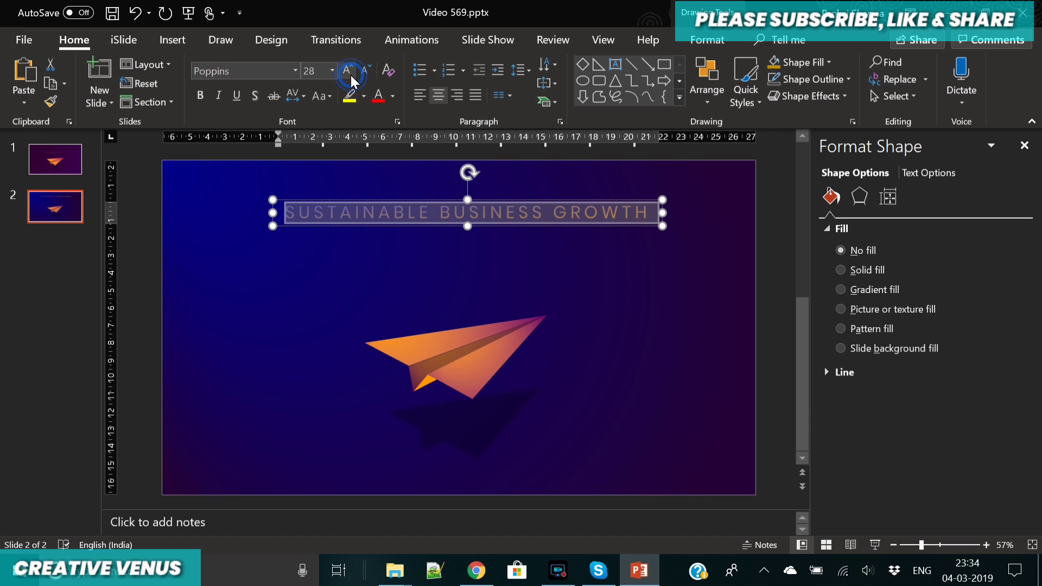
left_click(267, 72)
left_click(267, 72)
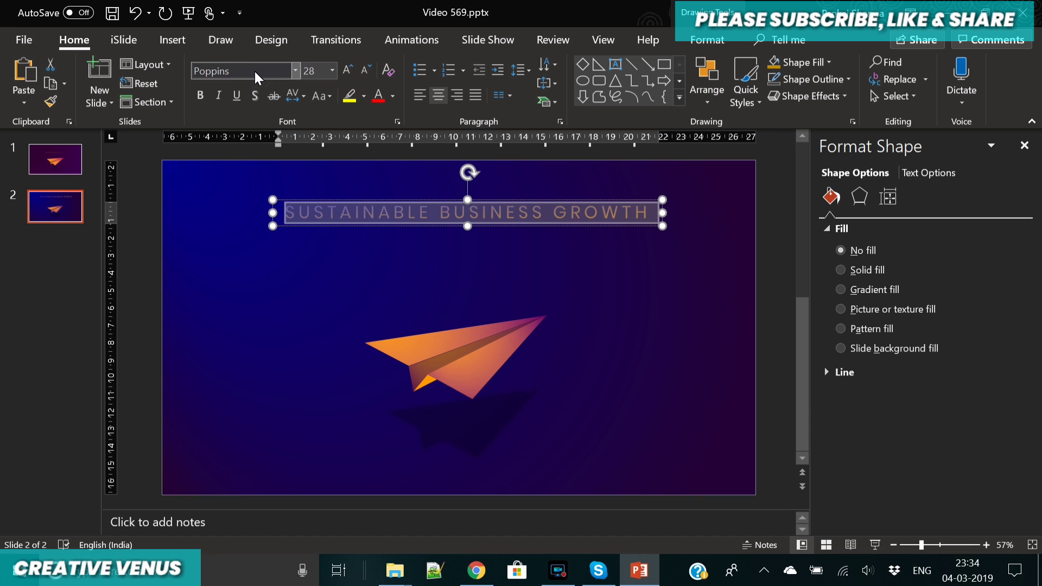
type("Light")
key("Return")
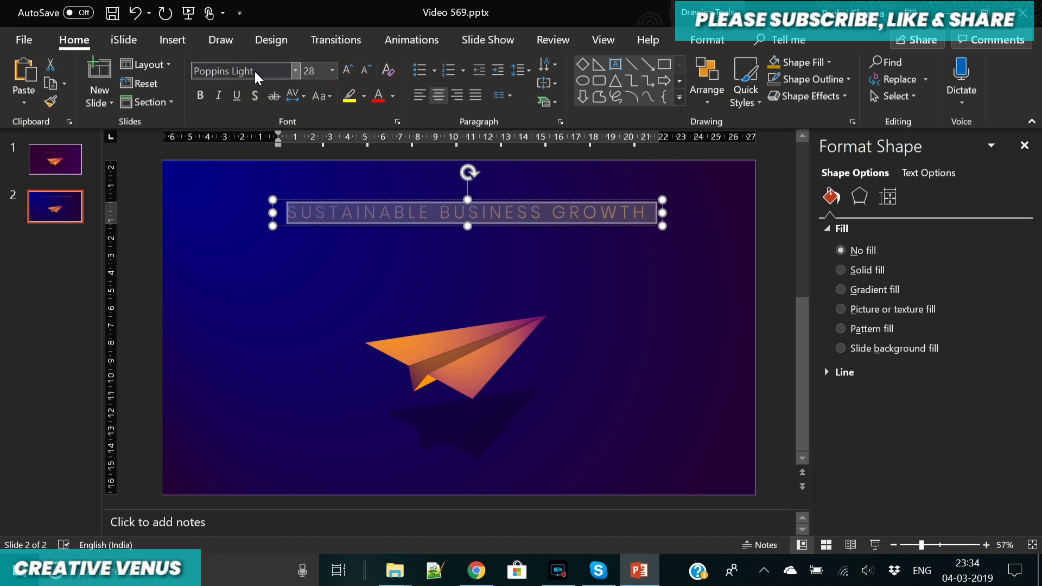
left_click(720, 44)
left_click(770, 295)
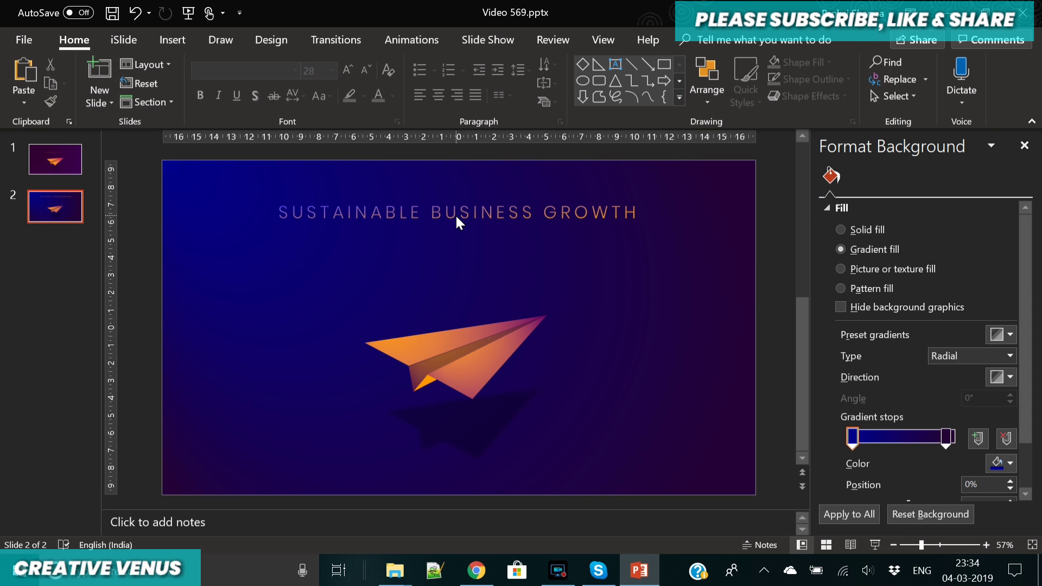
Step: Undo the extra slide, break the title before BUSINESS, and move the box toward the upper left
key("ctrl+z")
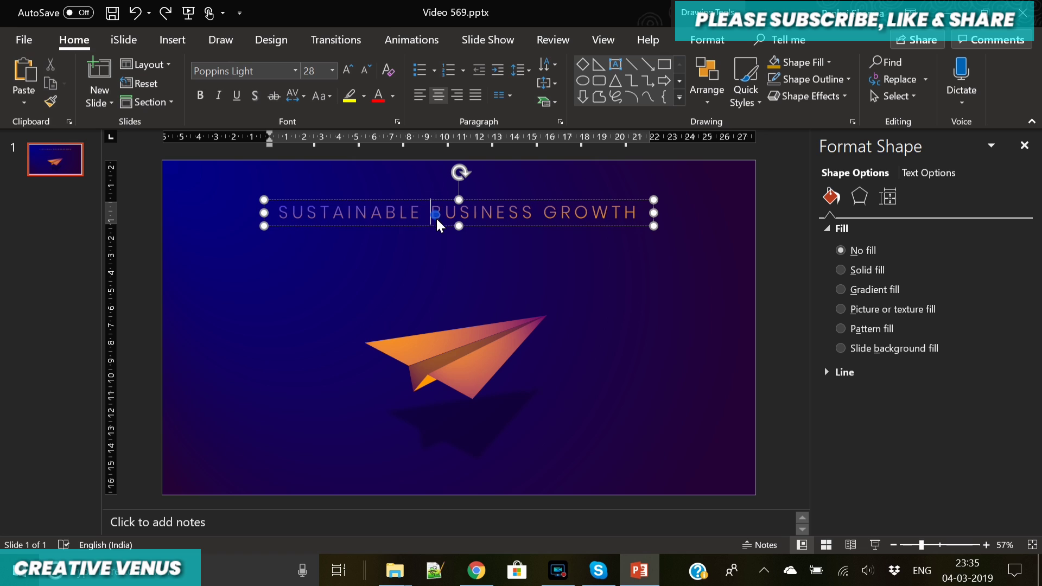
left_click(434, 219)
key("Return")
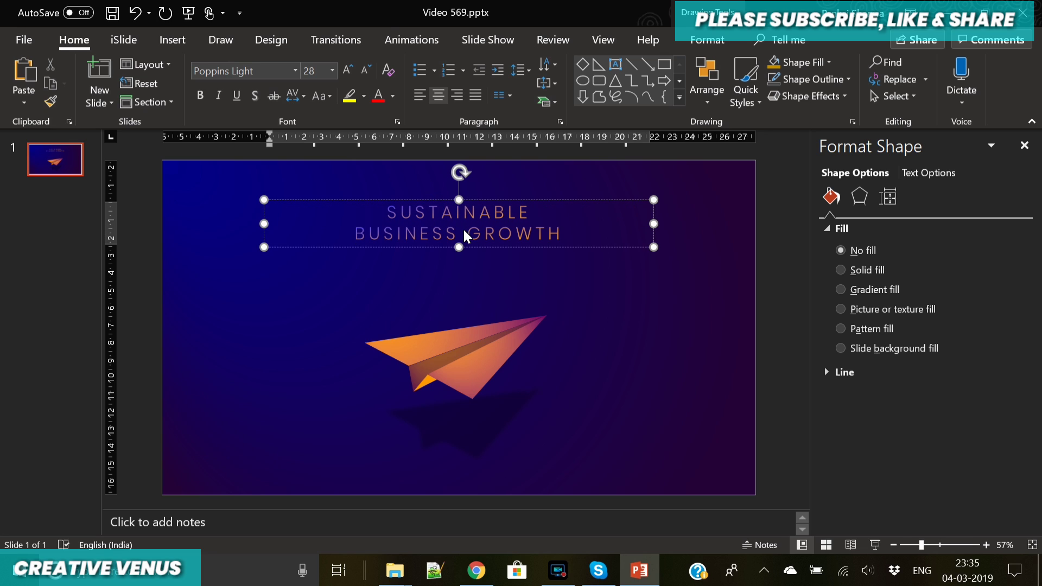
key("ctrl+a")
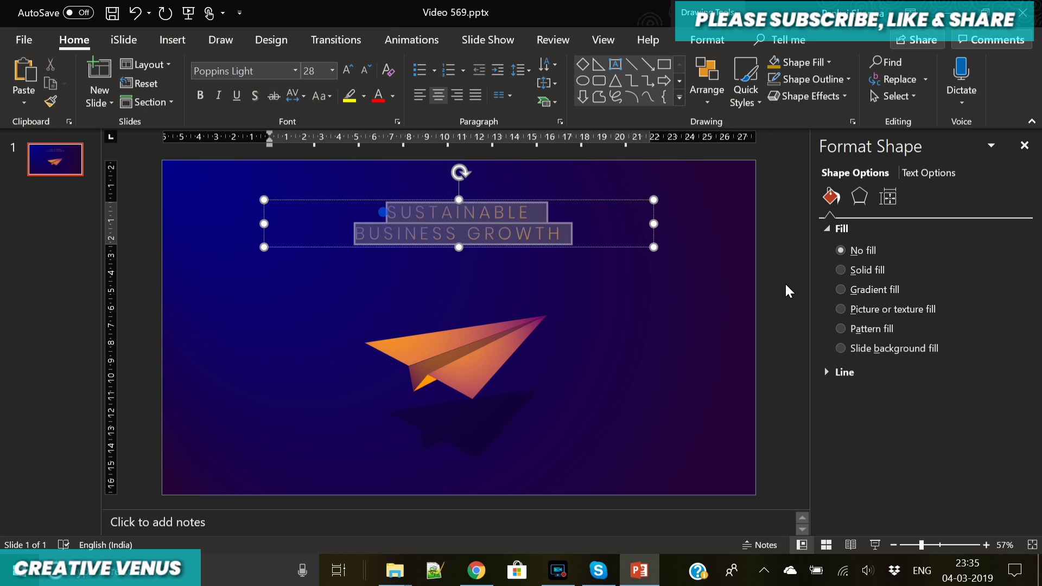
left_click(420, 95)
left_click_drag(414, 198, 354, 178)
Step: Make SUSTAINABLE 36 pt Poppins Black italic
double_click(312, 205)
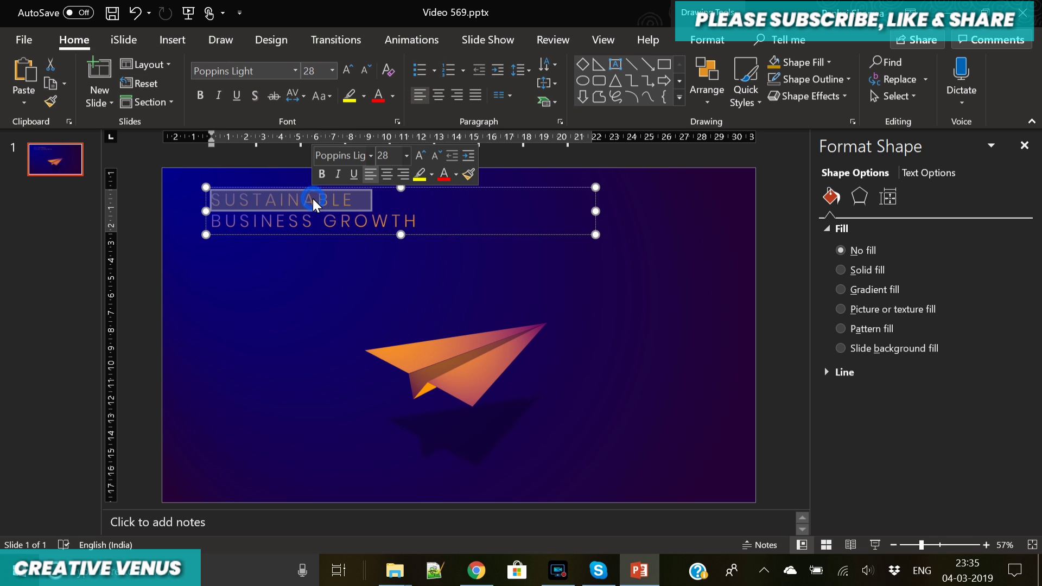
left_click(350, 68)
left_click(350, 69)
left_click(276, 70)
left_click(268, 72)
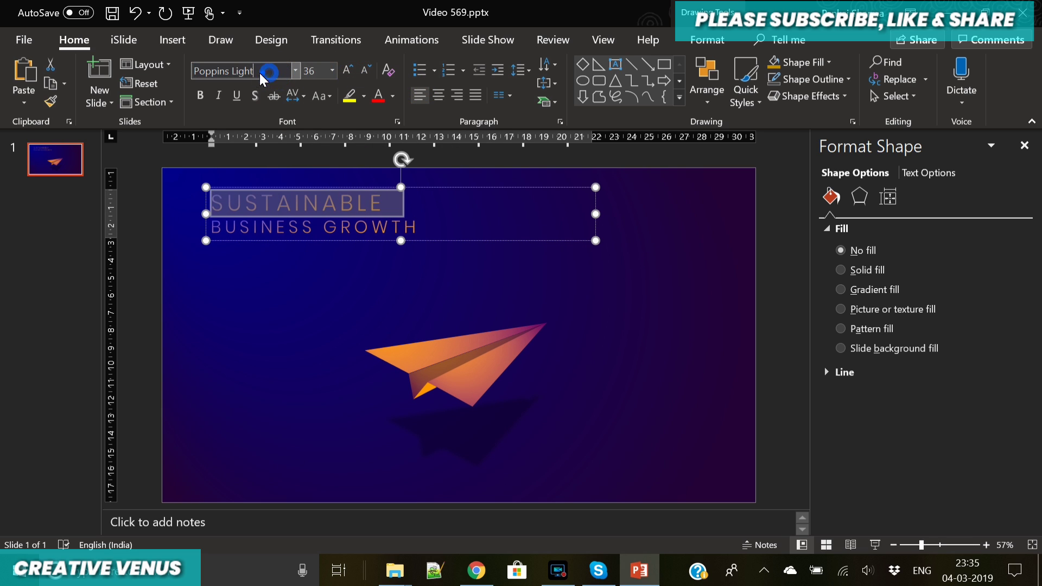
type("Black")
key("Return")
key("ctrl+i")
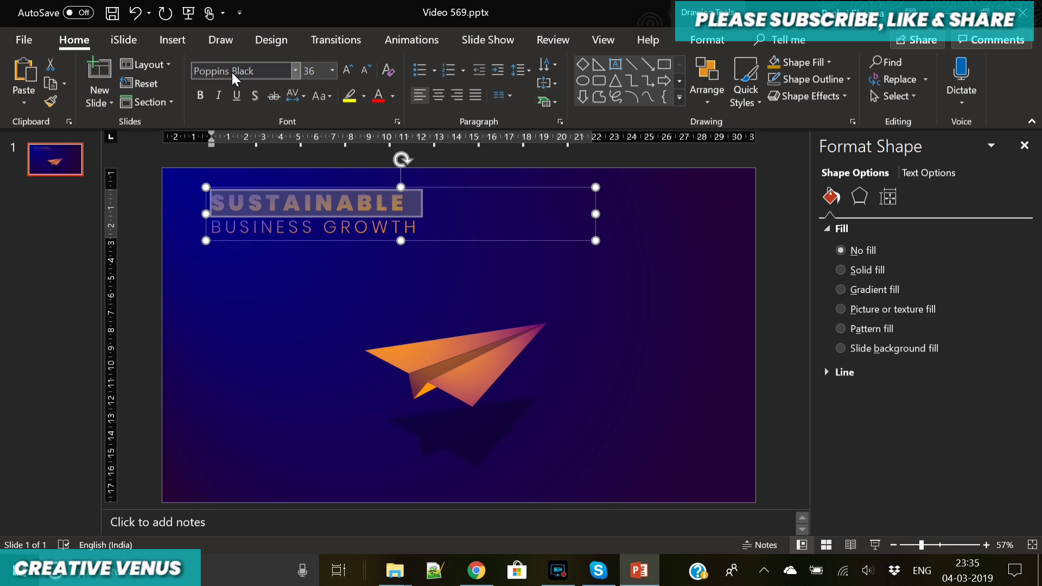
Step: Make BUSINESS GROWTH Poppins Black italic and reposition the title box
left_click(278, 227)
left_click_drag(209, 226, 240, 226)
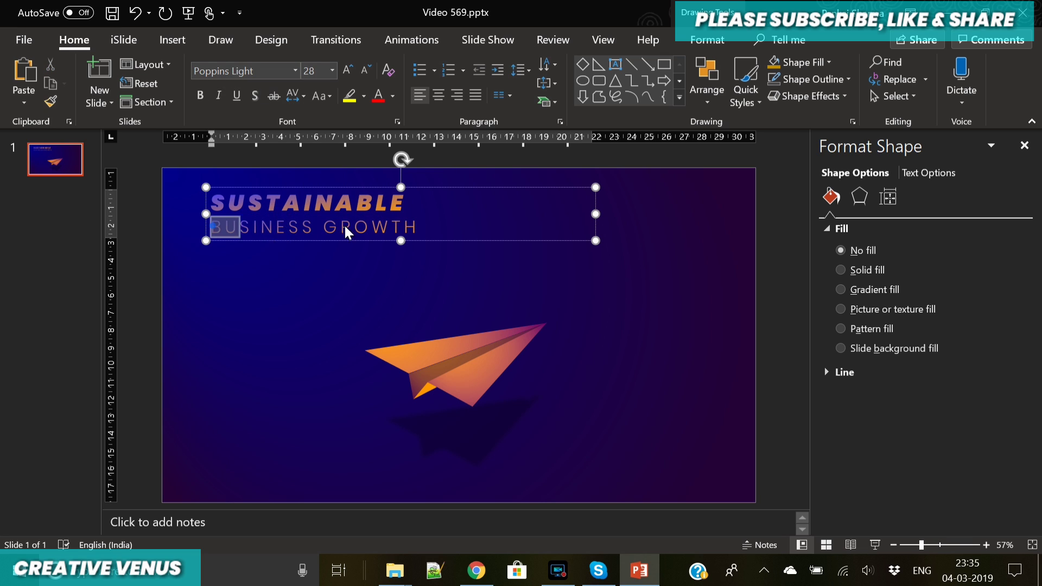
left_click_drag(345, 227, 444, 230)
left_click(230, 69)
left_click(231, 73)
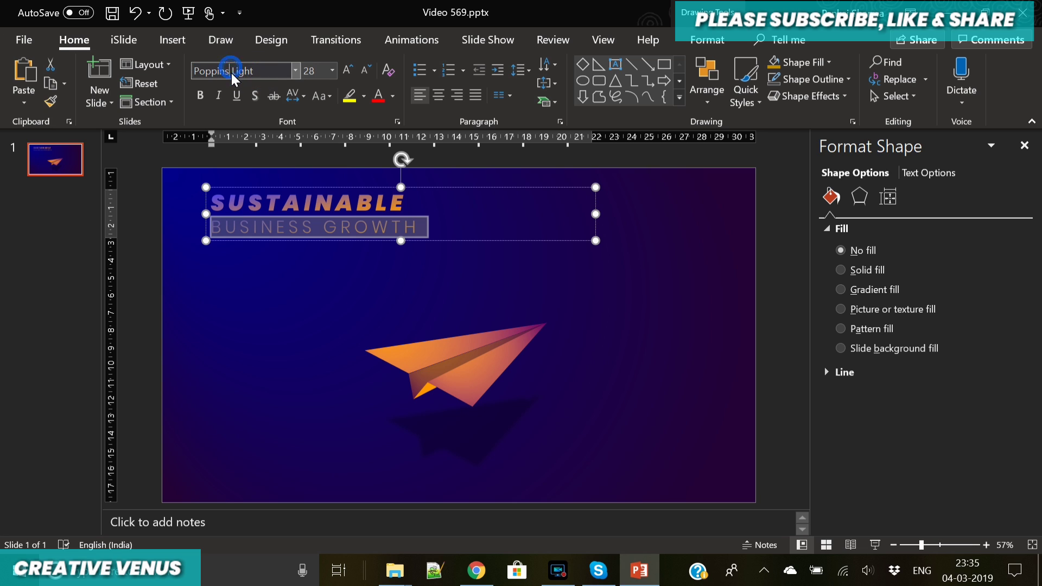
double_click(231, 73)
type("Black")
key("Return")
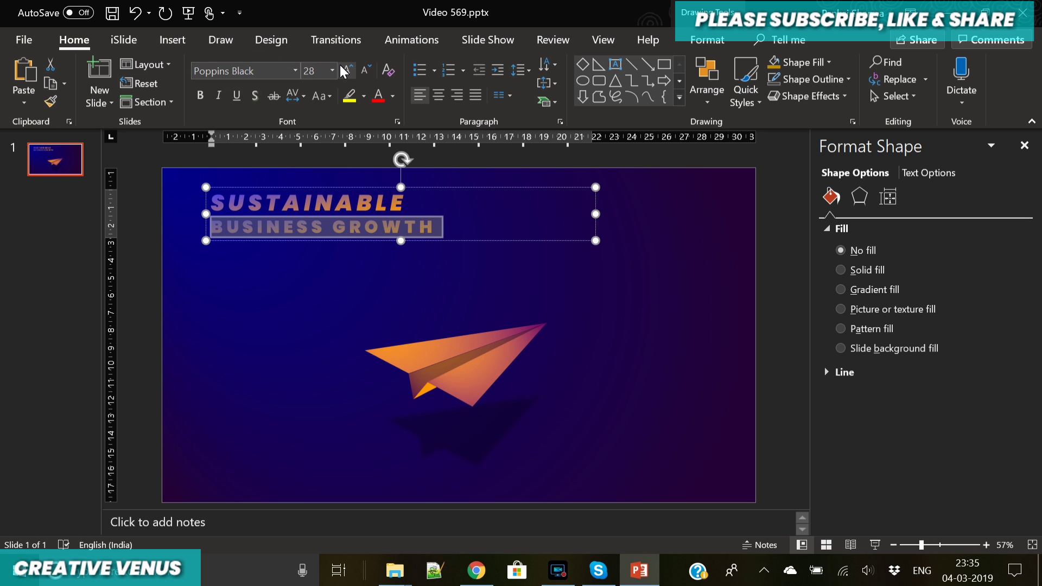
key("ctrl+i")
left_click_drag(314, 191, 299, 207)
left_click(349, 77)
left_click(349, 76)
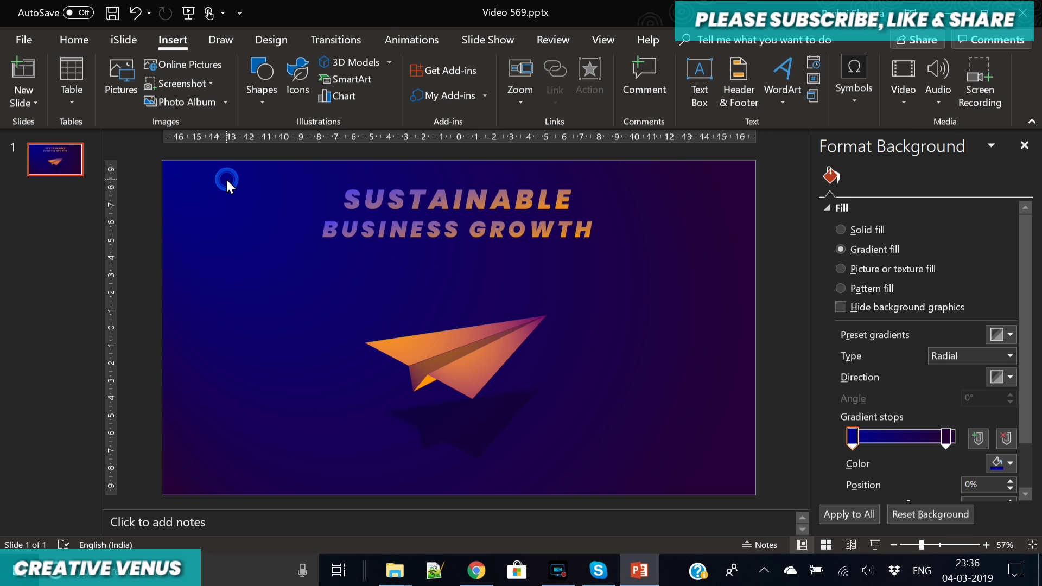
Step: Duplicate the title, fill the copy solid white at 68% transparency, send it back, and offset it slightly
left_click(341, 244)
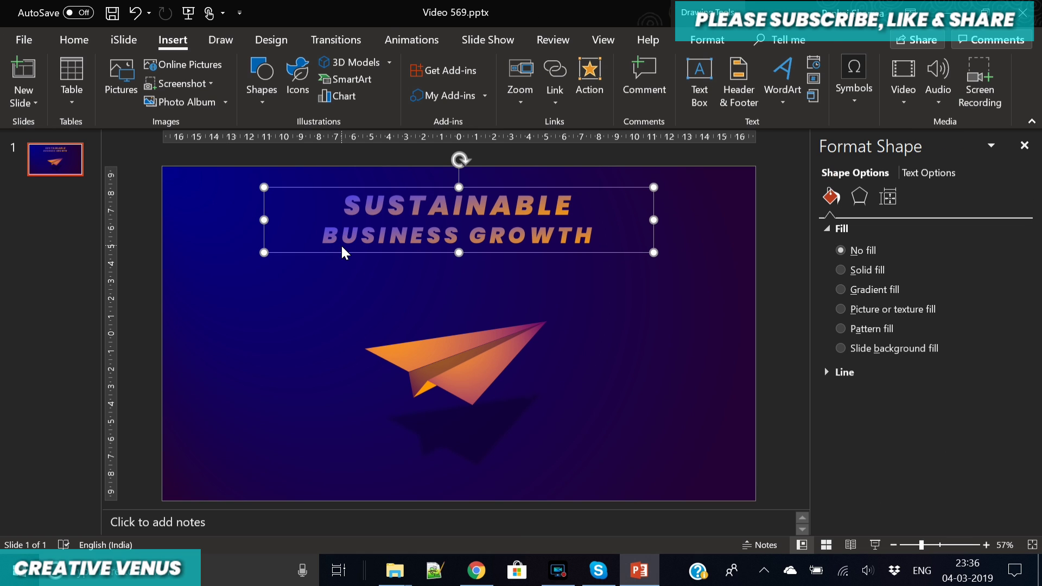
key("ctrl+c")
key("ctrl+v")
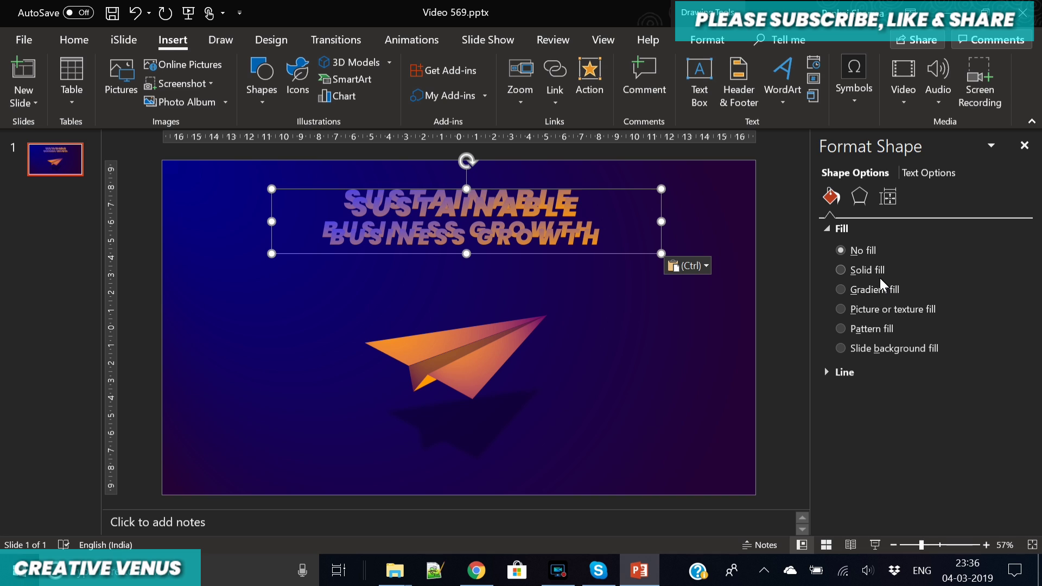
left_click(948, 173)
left_click(868, 270)
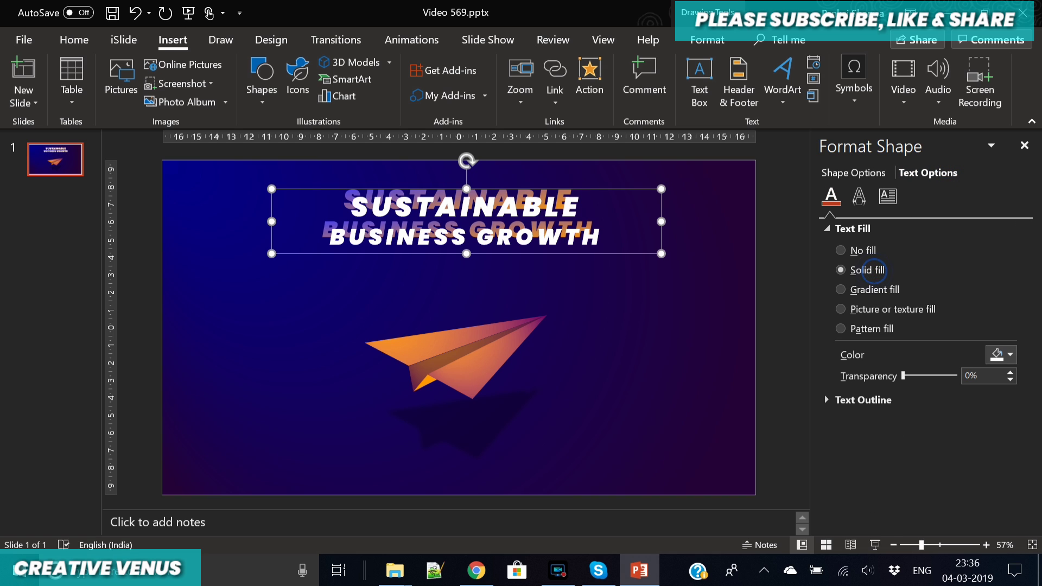
left_click_drag(905, 376, 940, 377)
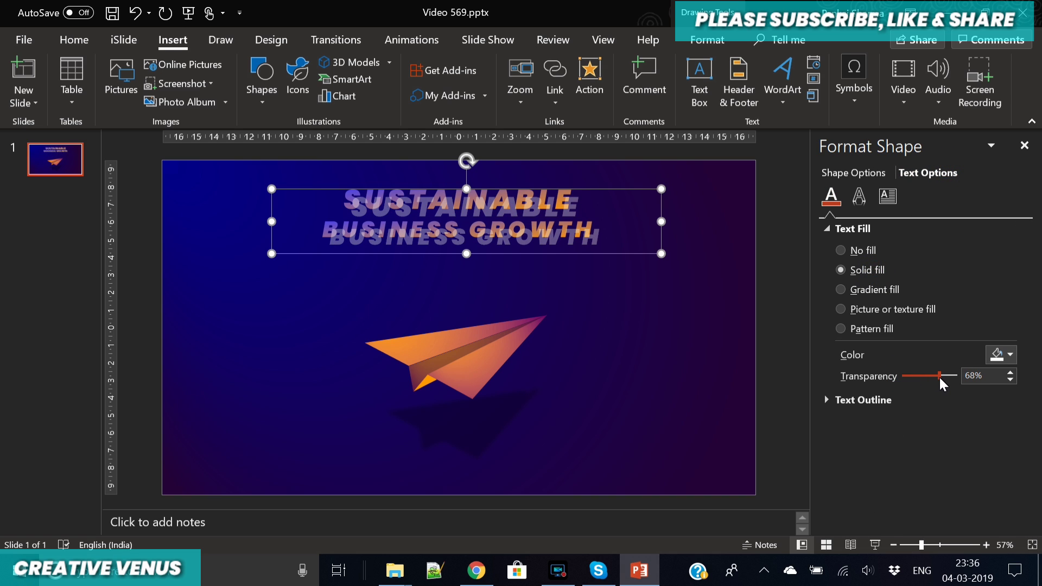
right_click(632, 264)
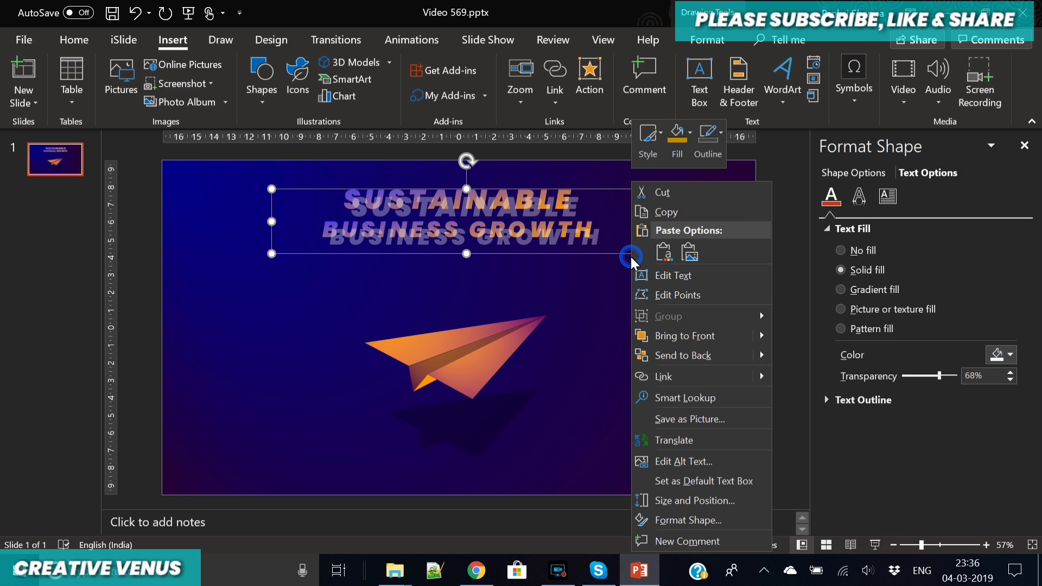
left_click(688, 356)
left_click_drag(600, 253, 595, 251)
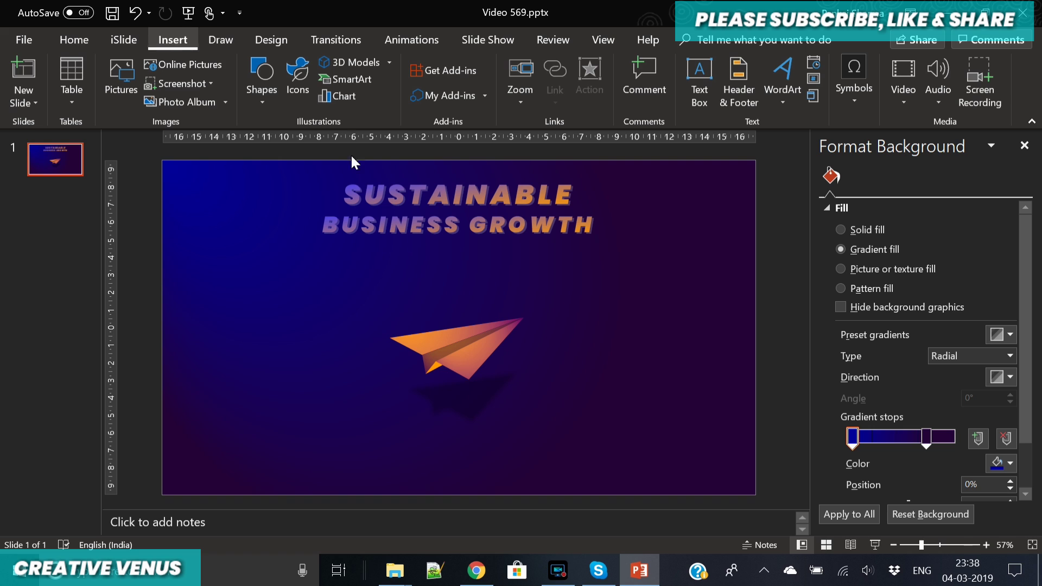
Step: Draw a text box below the title and type the growth, ROI and effectiveness tagline
left_click(699, 89)
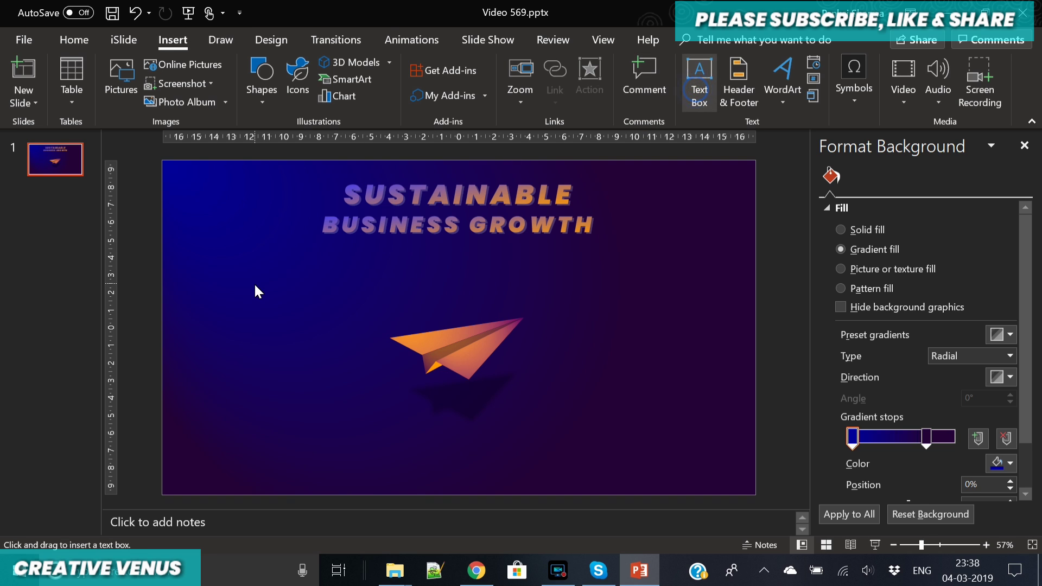
left_click_drag(256, 271, 408, 309)
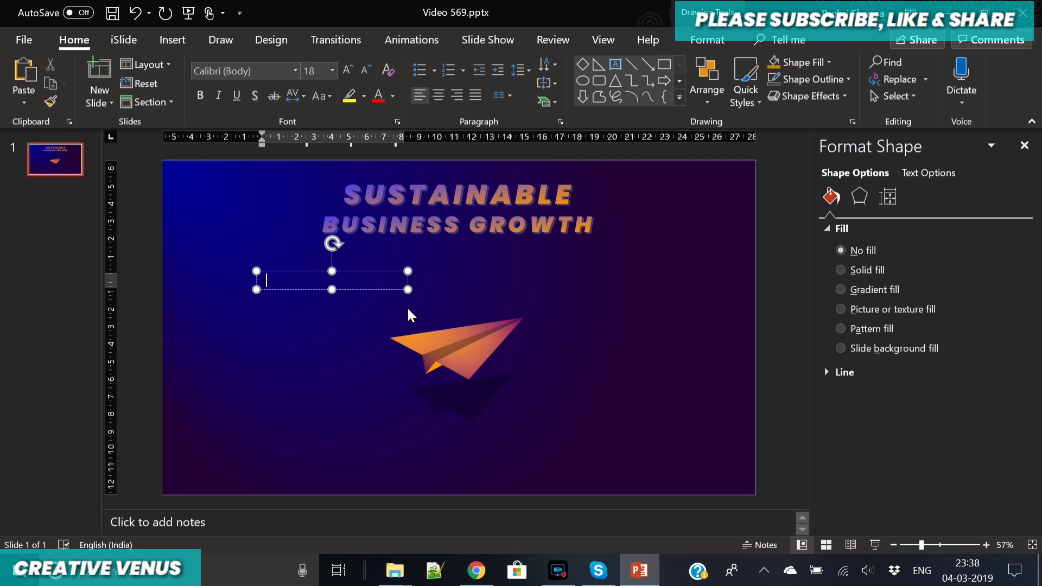
type("growth")
type("bet")
key("BackSpace")
key("BackSpace")
key("BackSpace")
type("roi ofss")
Step: Set the tagline to Poppins Black with Very Loose character spacing in UPPERCASE
key("ctrl+a")
left_click(265, 68)
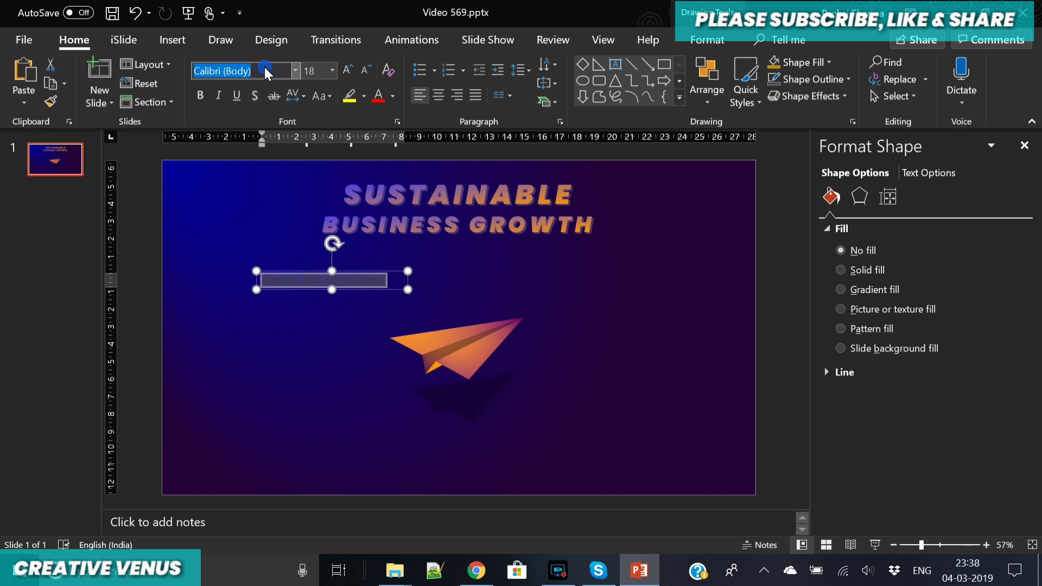
type("Poppins Black")
key("Return")
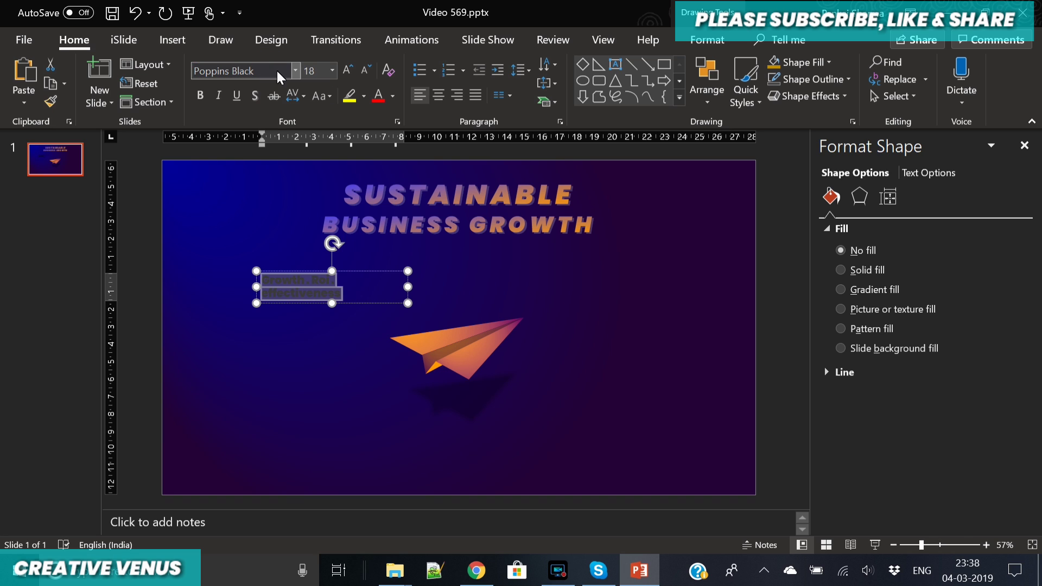
left_click(295, 96)
left_click(314, 184)
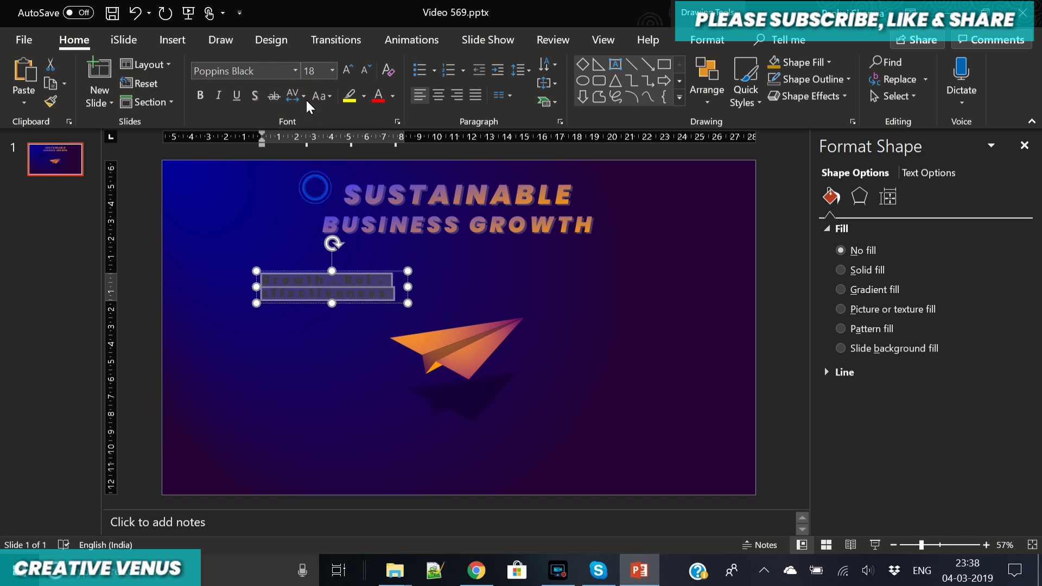
left_click(322, 96)
left_click(347, 149)
Step: Widen the tagline box to fit one line and switch the font to plain Poppins
left_click_drag(408, 286, 646, 286)
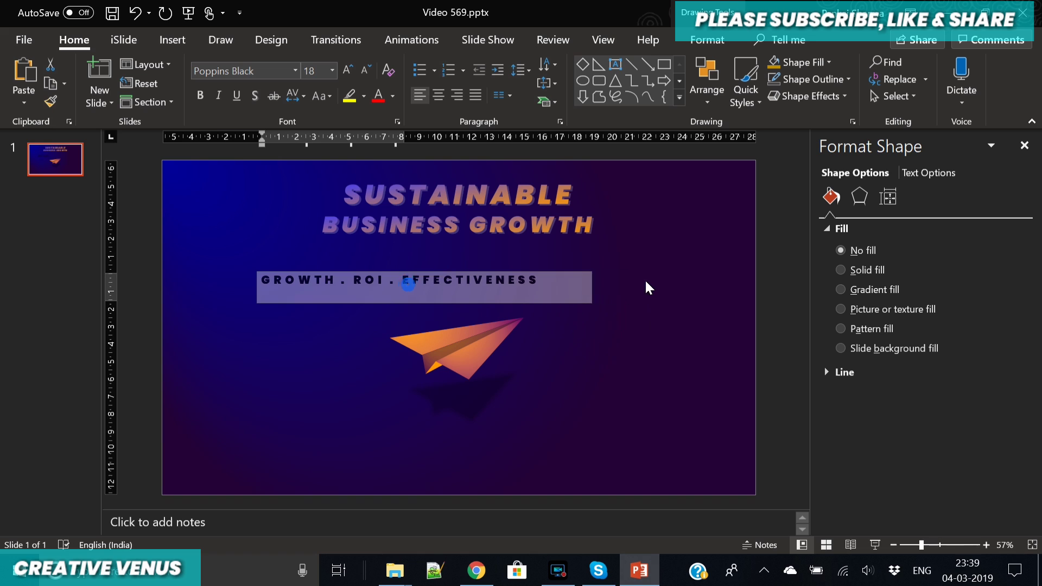
left_click(268, 76)
left_click(270, 78)
key("BackSpace")
key("BackSpace")
key("BackSpace")
key("BackSpace")
key("BackSpace")
key("BackSpace")
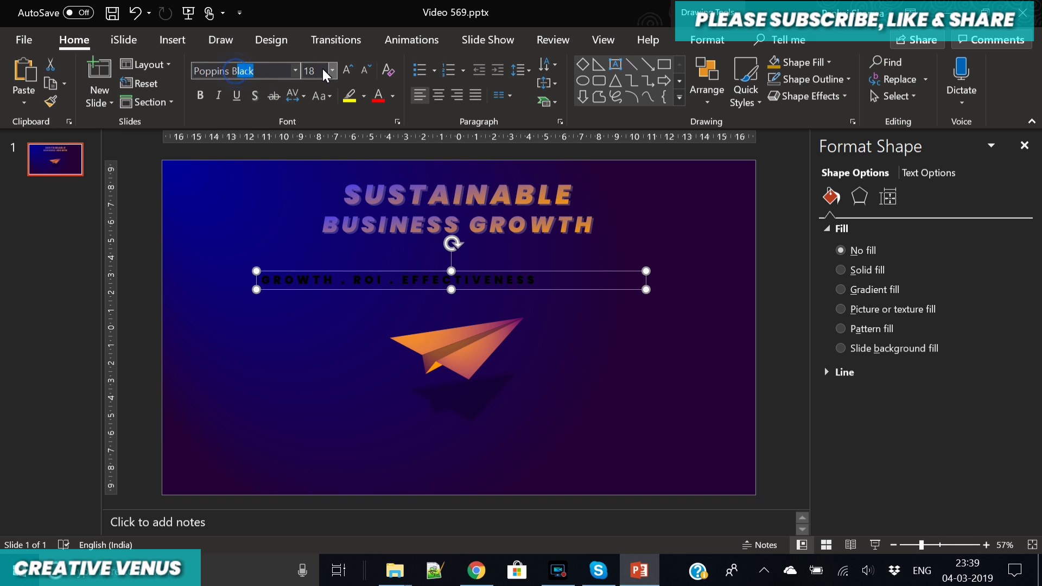
key("Return")
Step: Centre the subtitle text, colour it white, then give it a gradient text fill
left_click(439, 96)
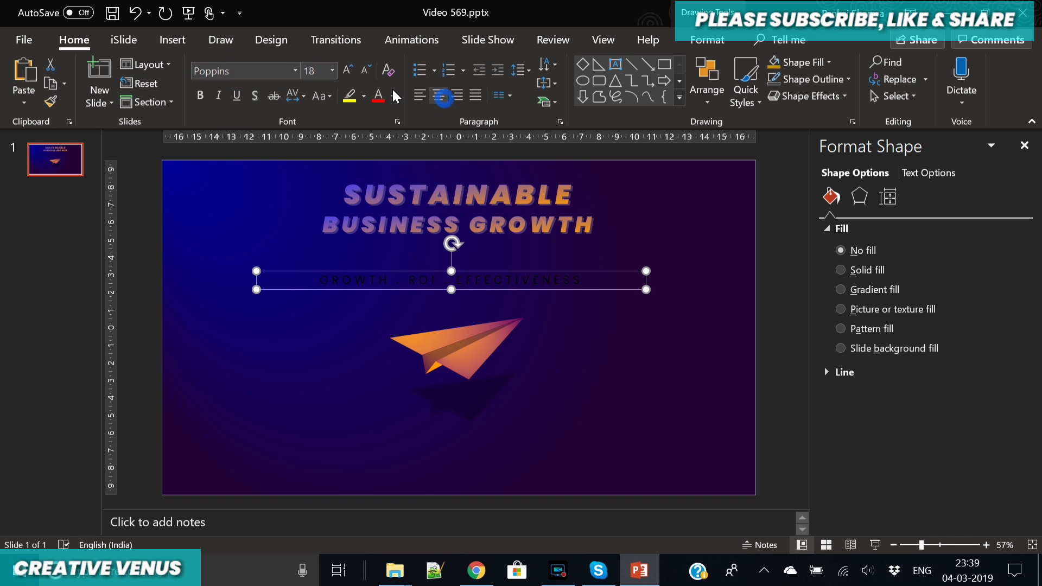
left_click(393, 96)
left_click(378, 131)
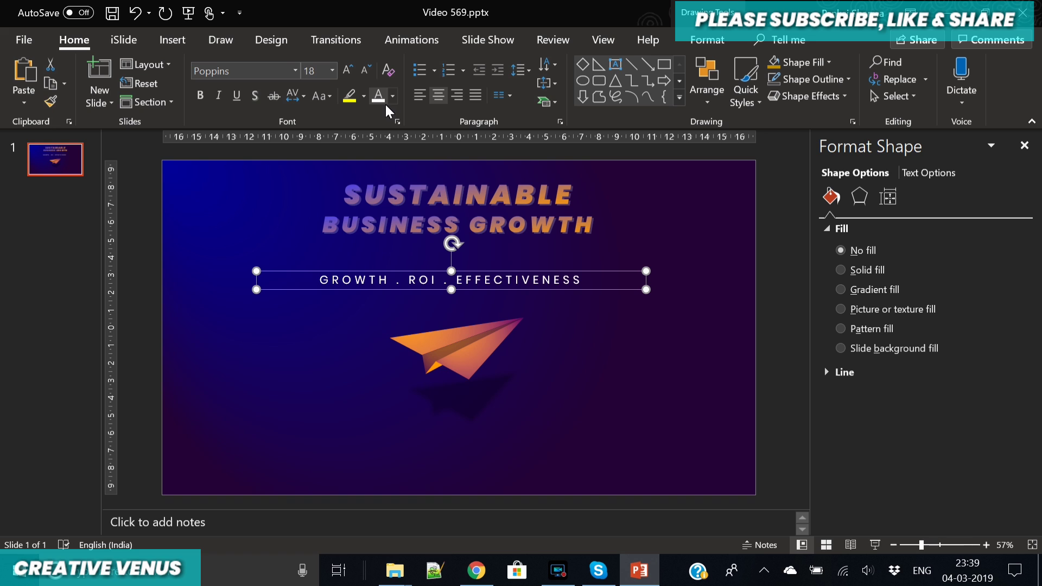
left_click(861, 200)
left_click(929, 173)
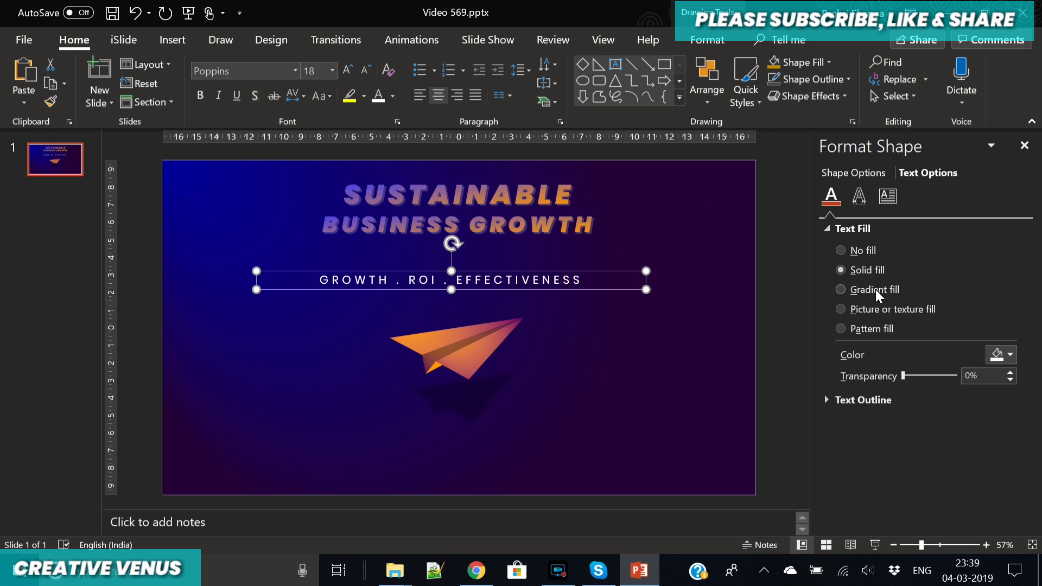
left_click(875, 289)
Step: Make the gradient orange to blue, linear at 45°, then move the subtitle and italicize it
left_click(1003, 484)
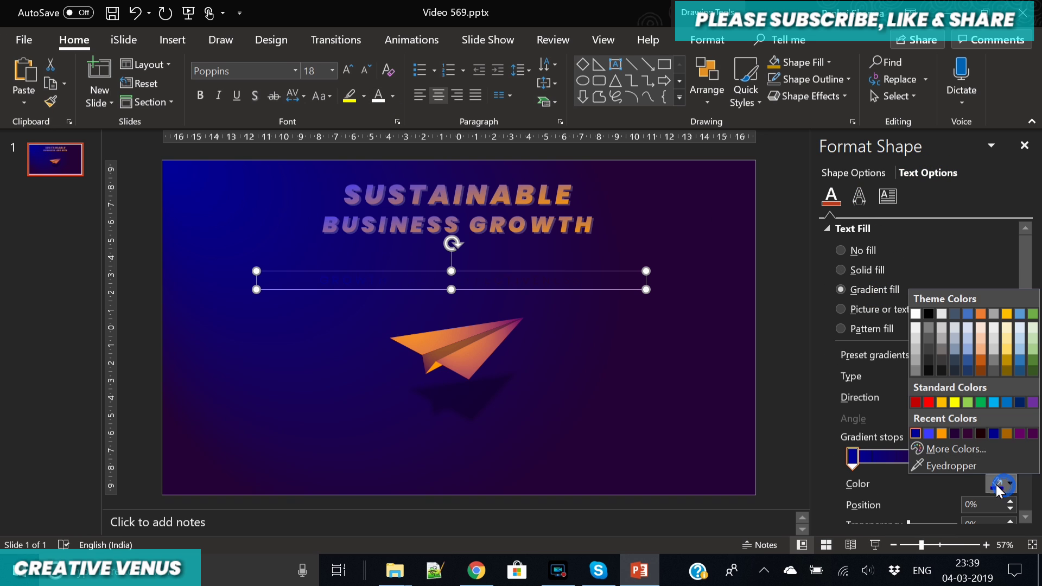
left_click(941, 434)
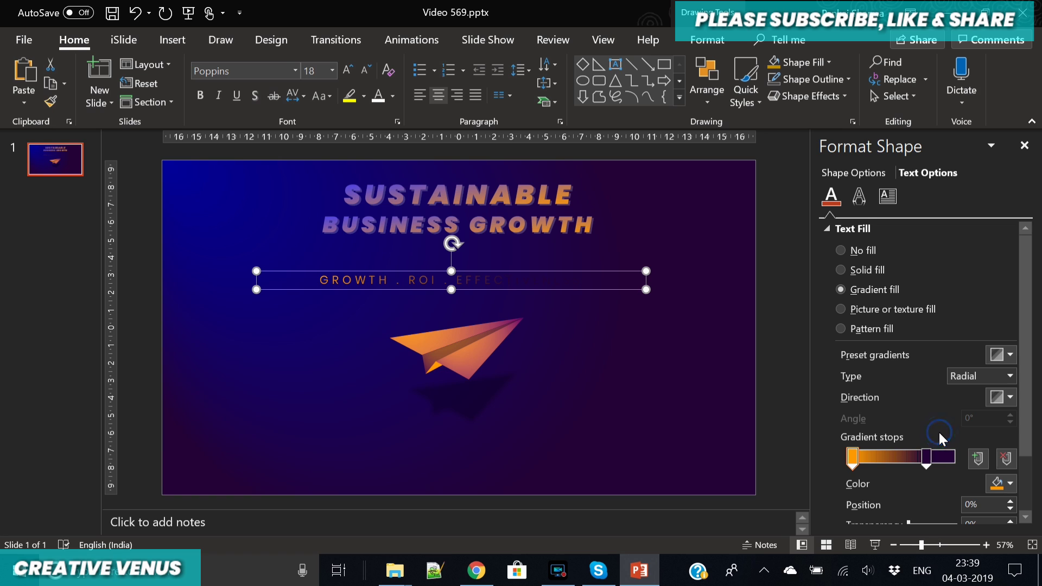
left_click(927, 456)
left_click(1003, 484)
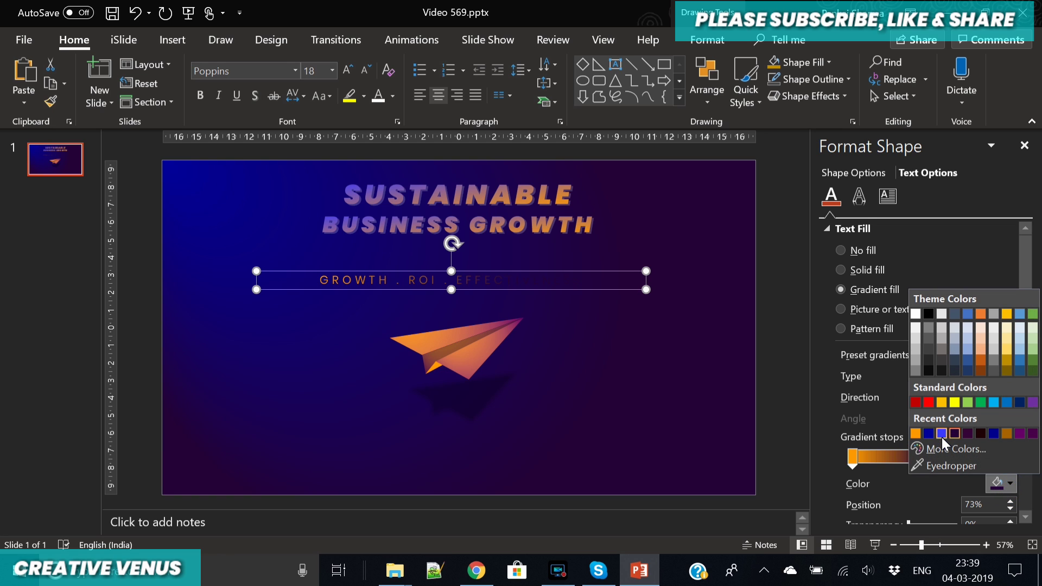
left_click(942, 437)
left_click(996, 379)
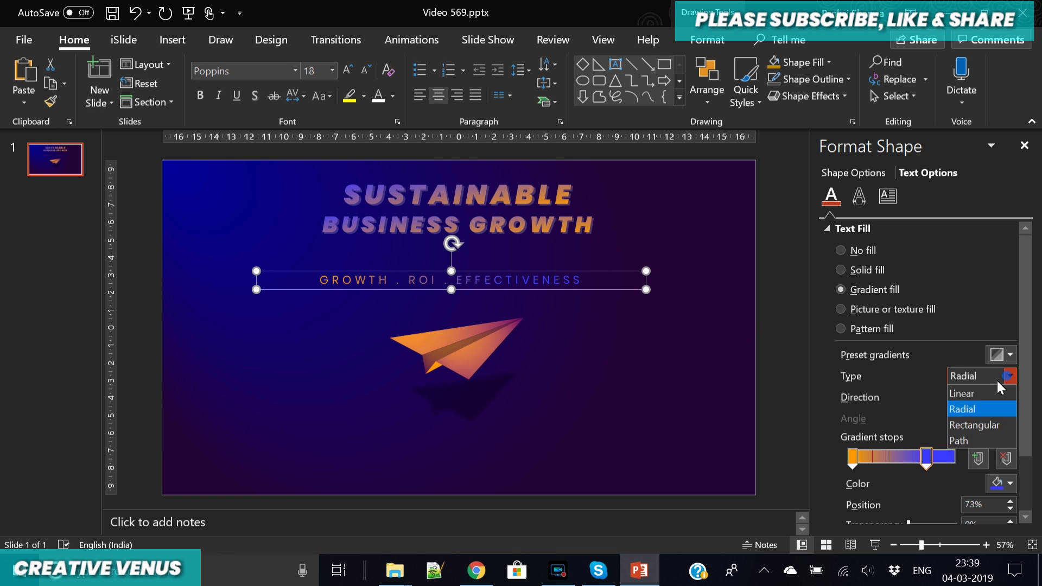
left_click(978, 392)
left_click(1007, 397)
left_click(808, 433)
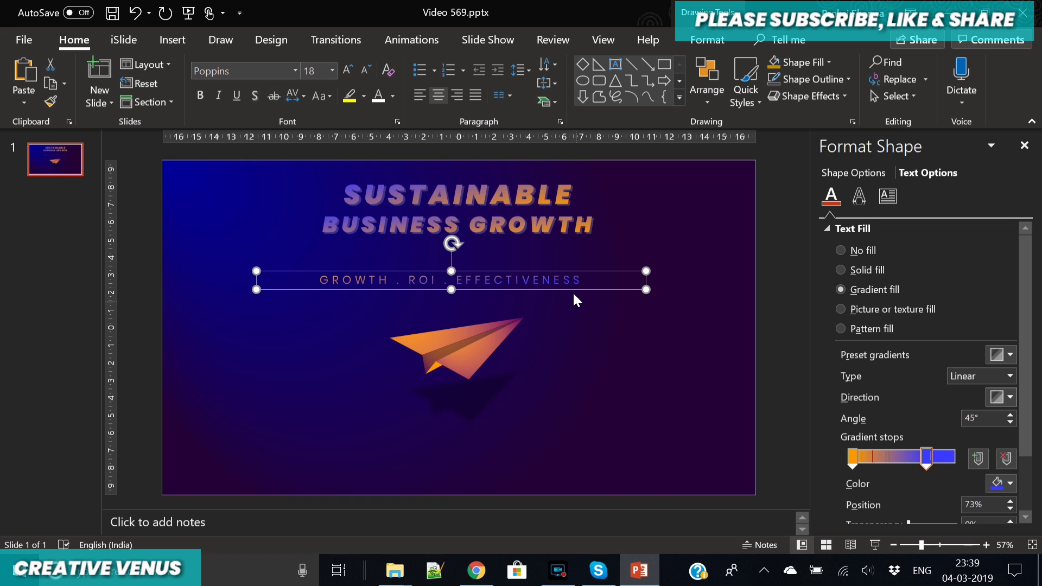
mouse_move(568, 287)
left_mouse_down()
mouse_move(584, 286)
mouse_move(581, 272)
left_mouse_up()
key("ctrl+i")
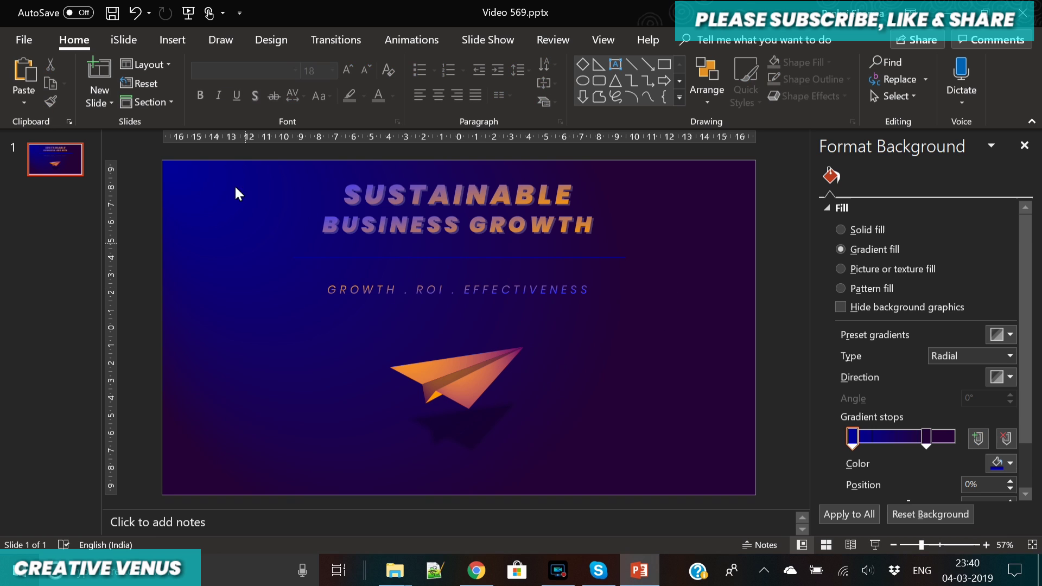
Step: Draw a rounded rectangle over the subtitle, centre it horizontally, remove its fill, and round it into a pill
left_click(165, 45)
left_click(255, 105)
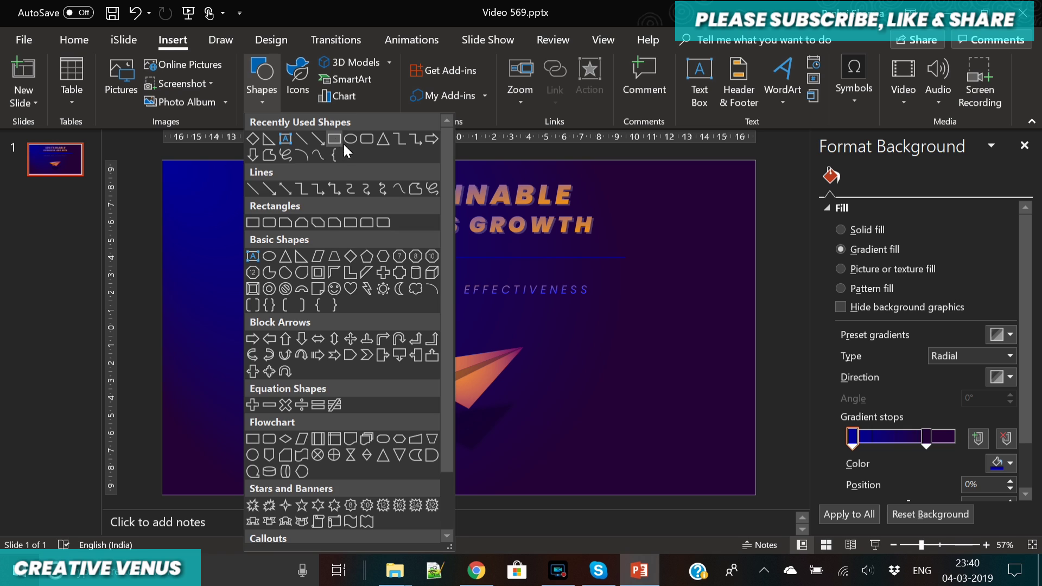
left_click(366, 135)
mouse_move(285, 273)
left_mouse_down()
mouse_move(551, 319)
mouse_move(639, 310)
left_mouse_up()
left_click(890, 64)
left_click(922, 103)
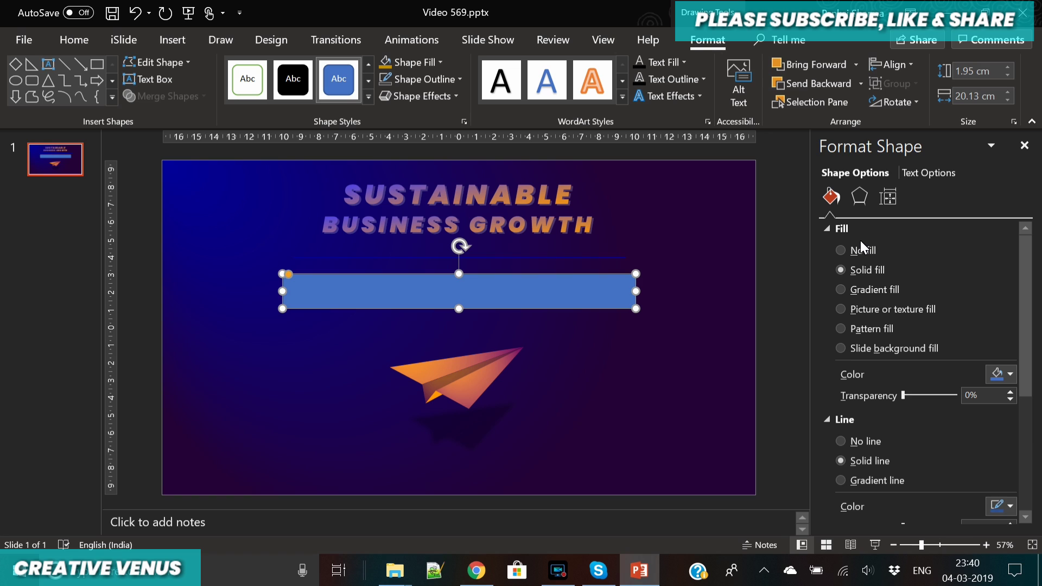
left_click(846, 250)
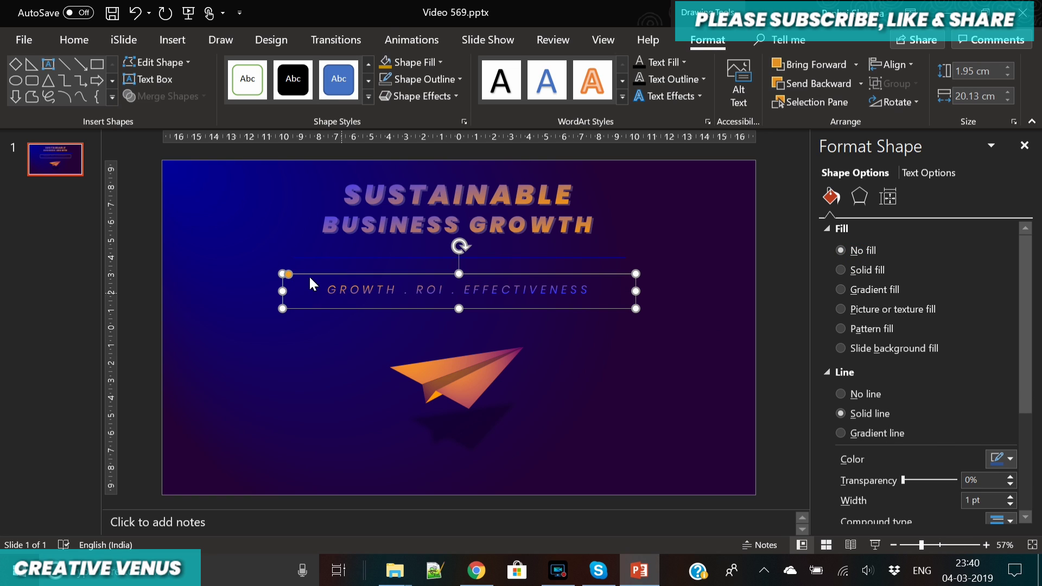
left_click_drag(312, 283, 402, 306)
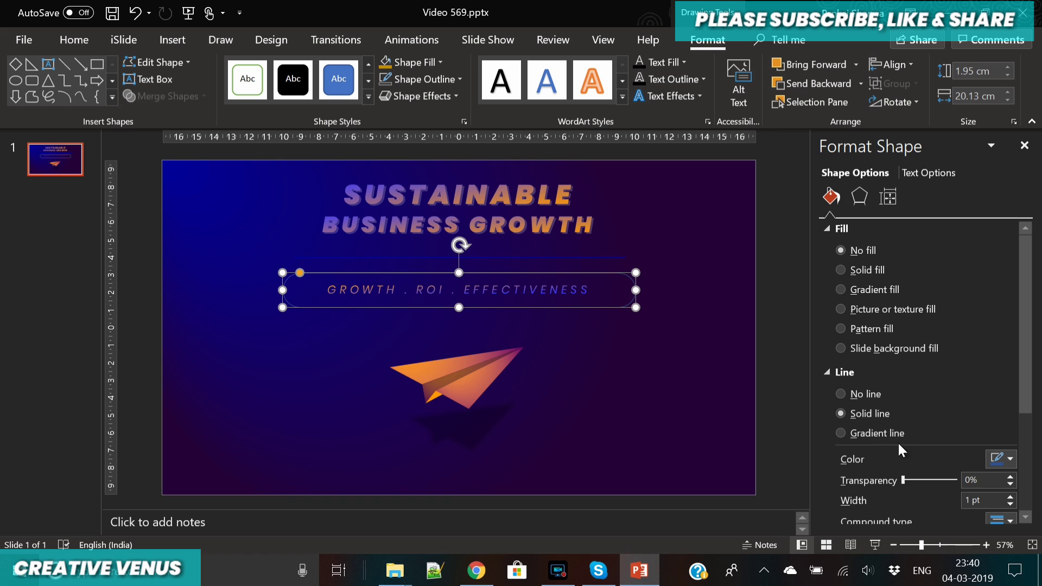
Step: Give the frame a gradient outline with two stops, orange at the start and blue at the end
left_click(876, 433)
left_click(621, 306)
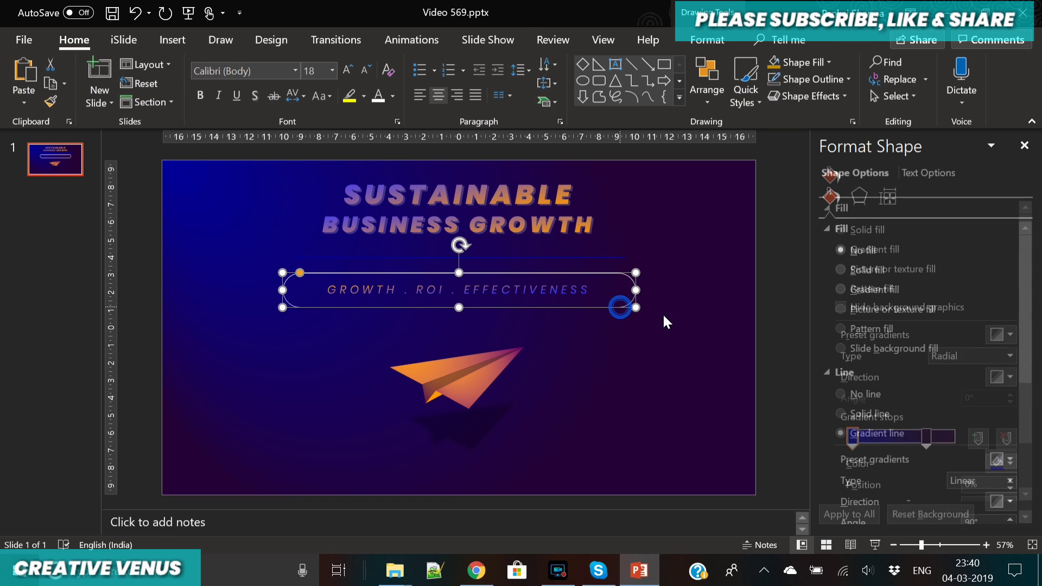
left_click(1020, 308)
left_click_drag(1021, 315, 1022, 388)
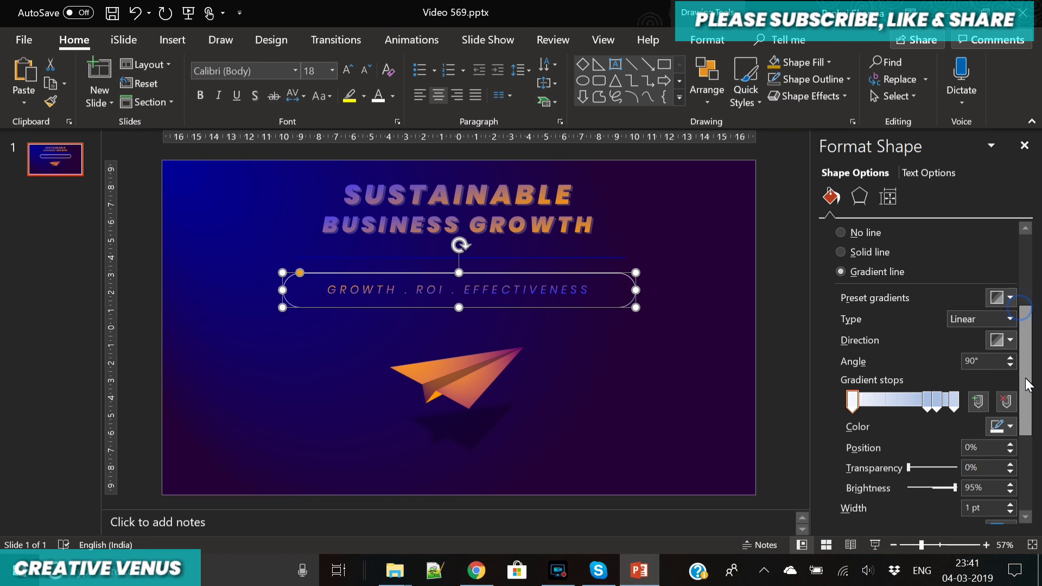
left_click(1006, 402)
left_click(1007, 401)
left_click_drag(896, 405, 831, 401)
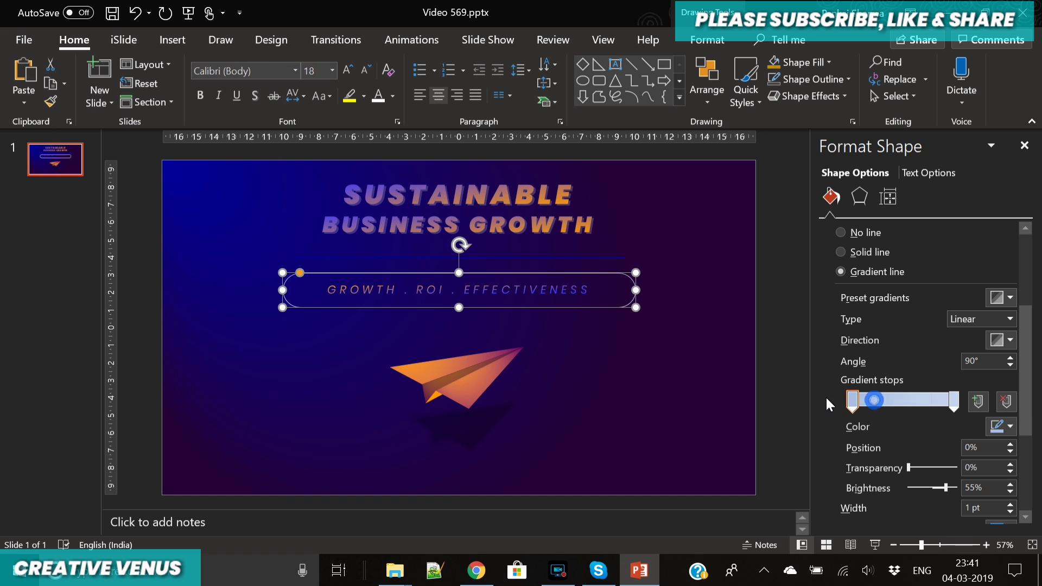
left_click(1001, 426)
left_click(943, 376)
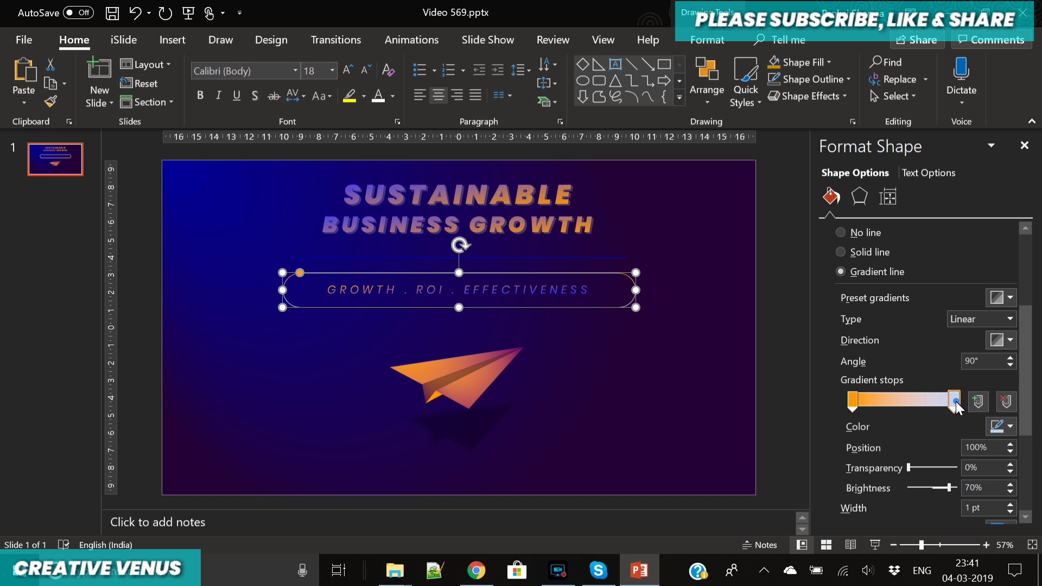
left_click(956, 402)
left_click(1001, 426)
left_click(940, 376)
left_click(687, 353)
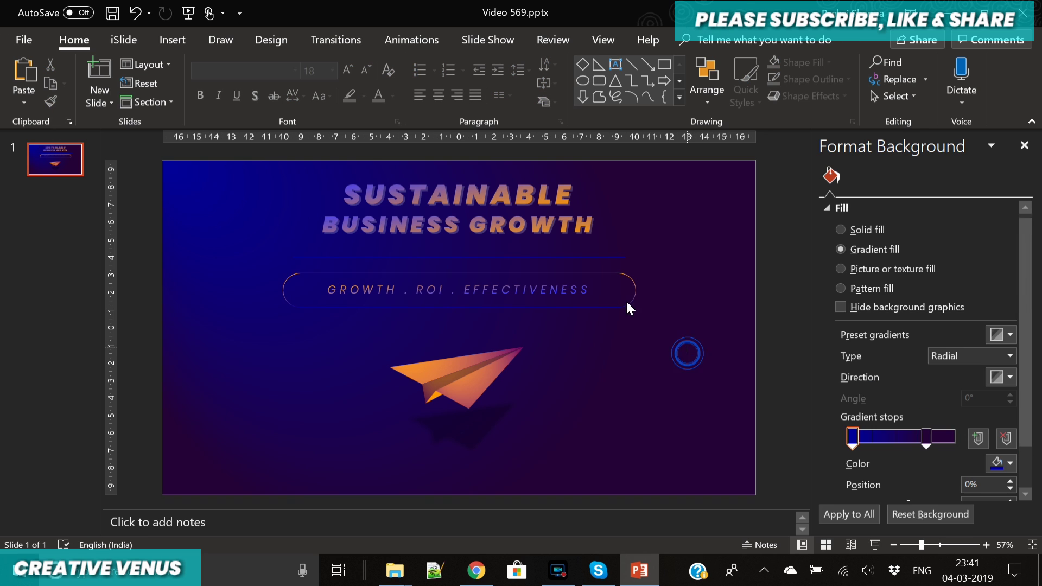
Step: Set the outline gradient direction to 225° and reapply blue to the end stop
left_click(631, 306)
scroll(1020, 391, "down", 4)
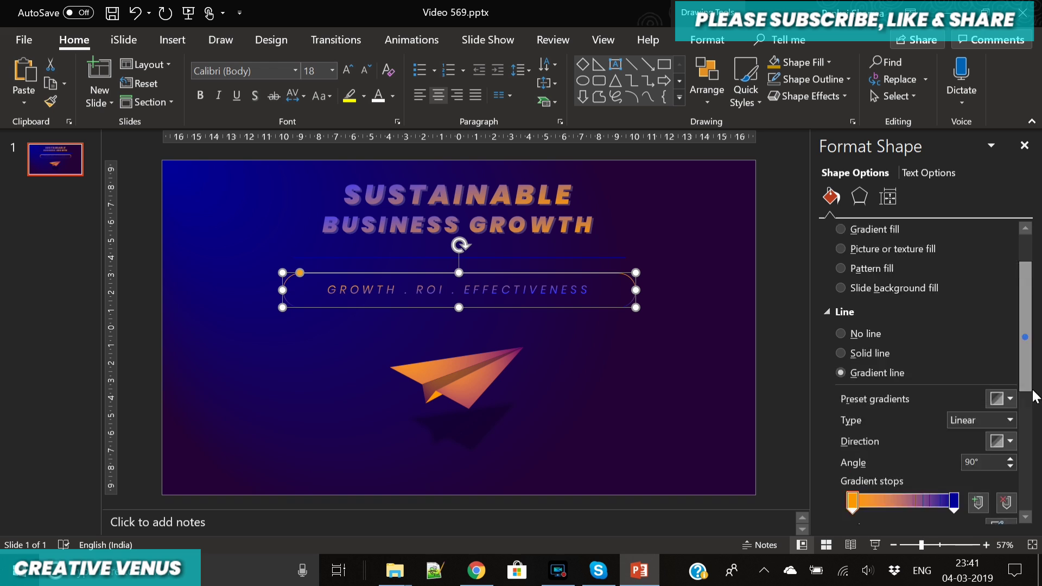
left_click(1003, 346)
left_click(914, 433)
left_click(851, 405)
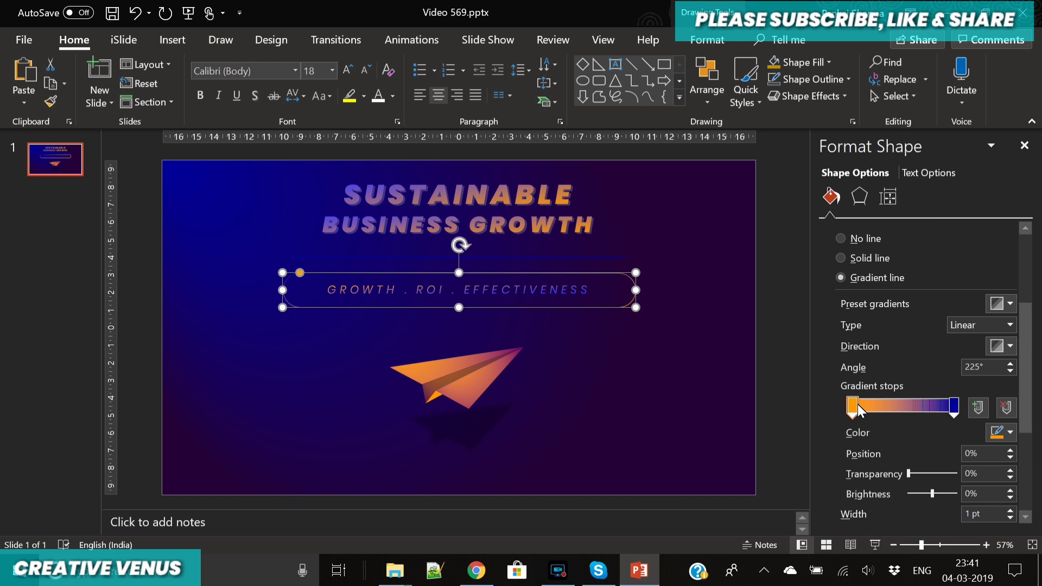
left_click(674, 396)
left_click(287, 304)
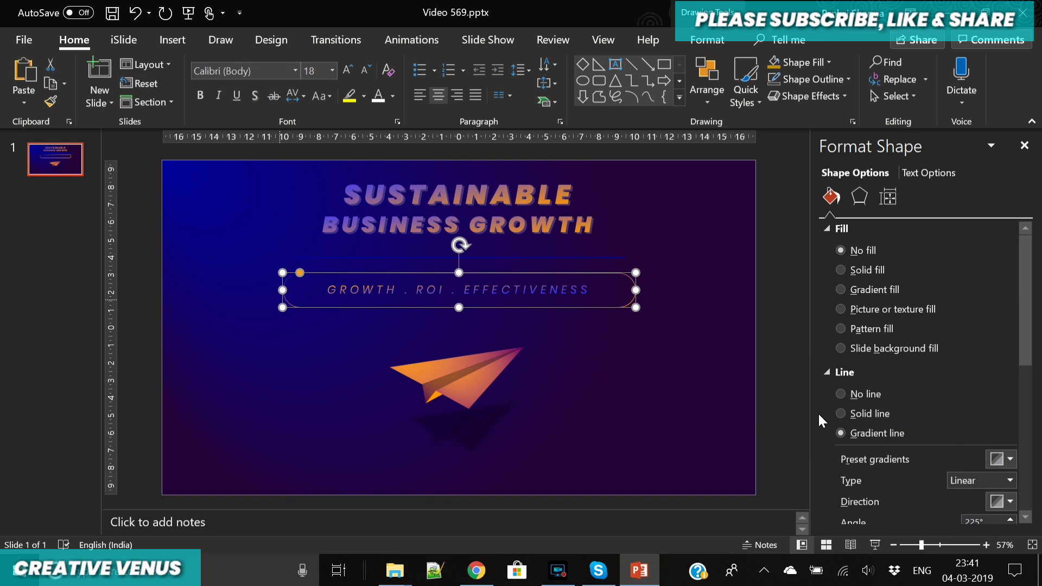
scroll(1025, 404, "down", 5)
scroll(1027, 403, "down", 1)
left_click(954, 368)
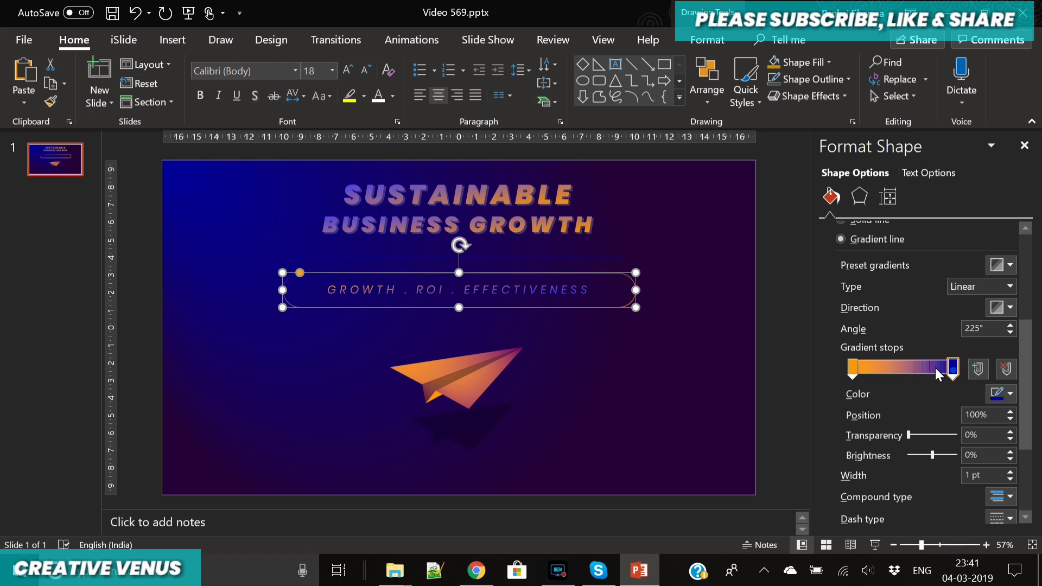
left_click(1003, 394)
left_click(942, 343)
left_click(677, 337)
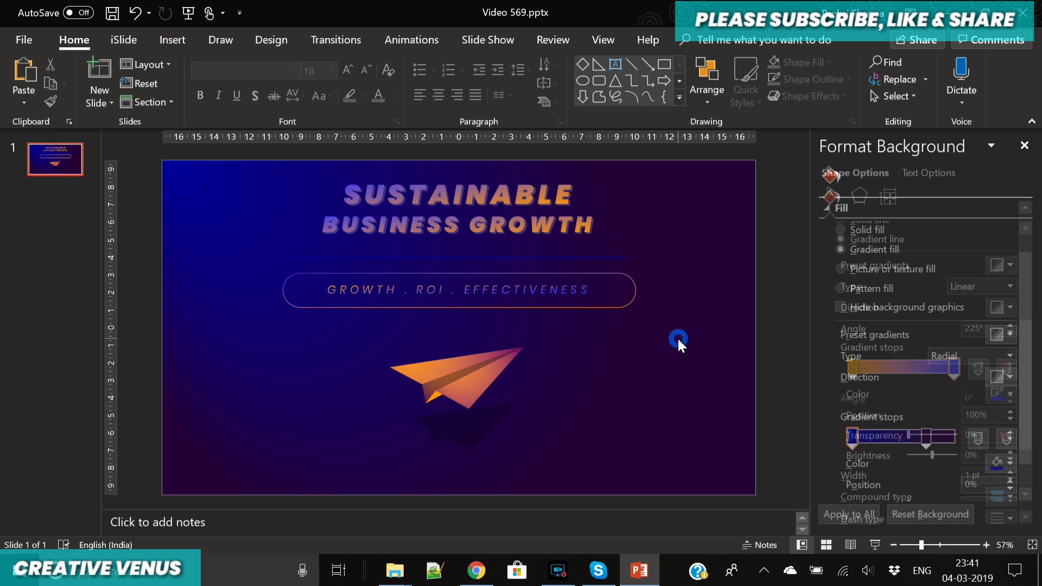
left_click(628, 305)
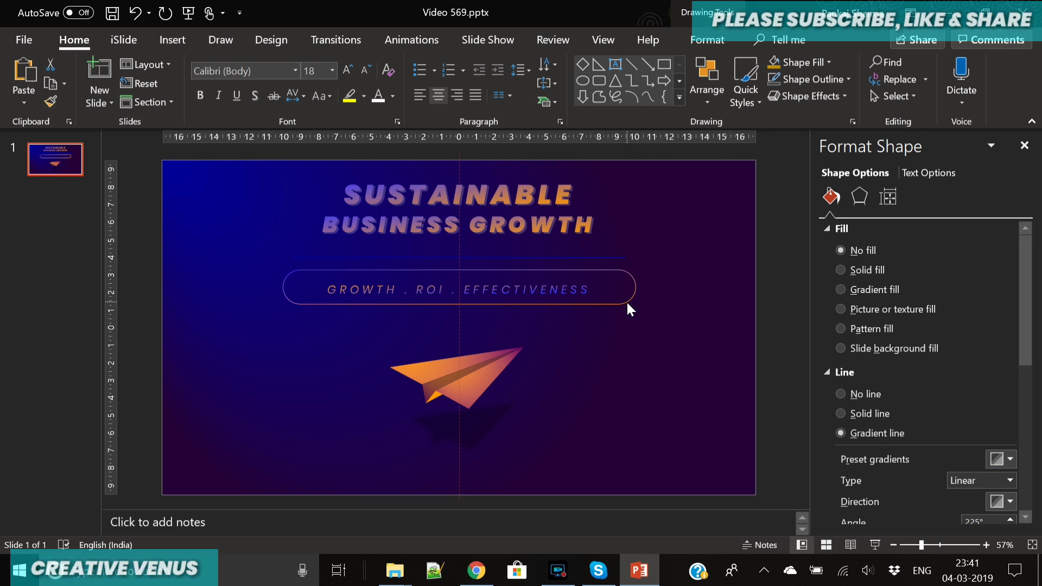